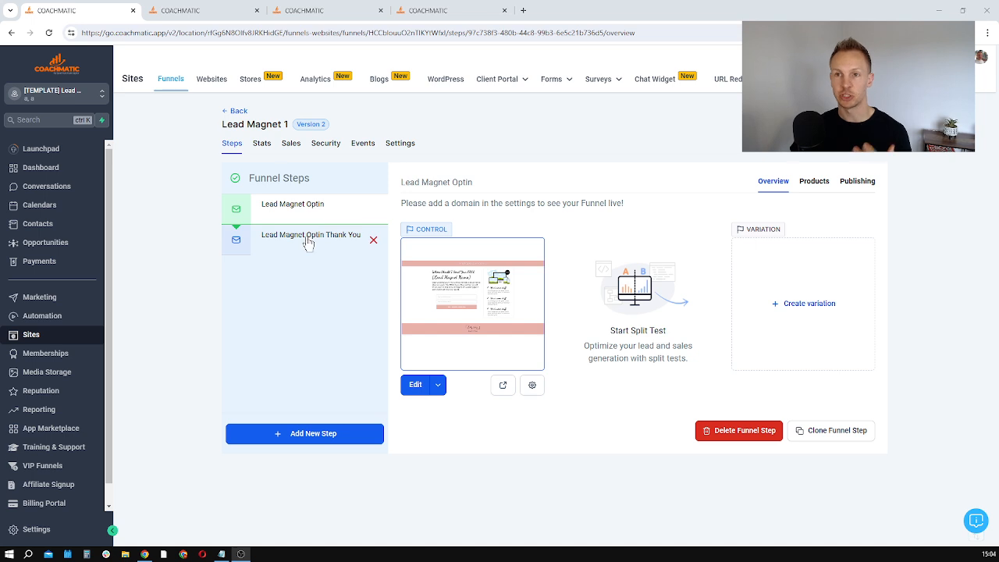
Step: Look over the account's custom values and workflow list, and return to the Lead Magnet 1 funnel steps
left_click(209, 14)
left_click(290, 10)
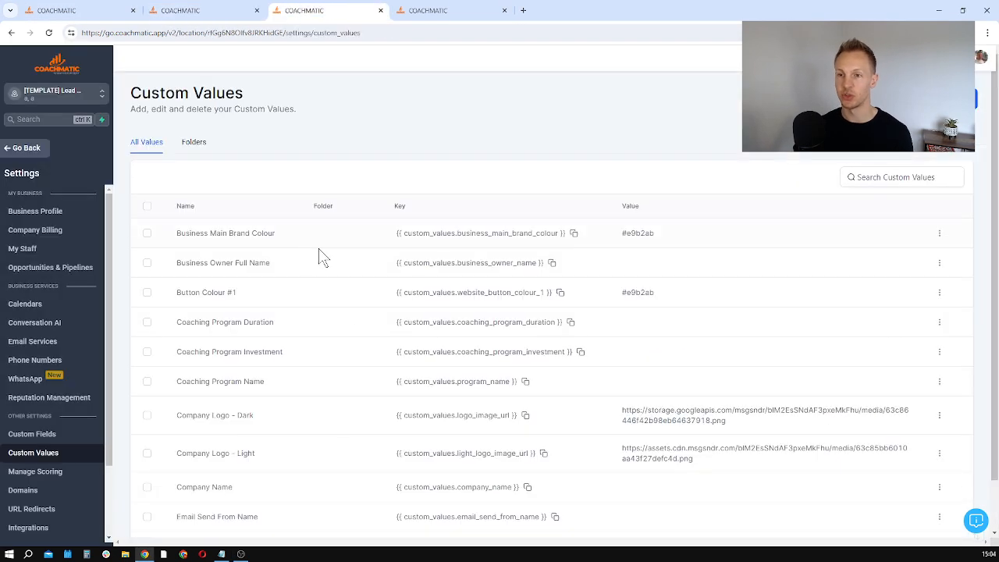
left_click(429, 10)
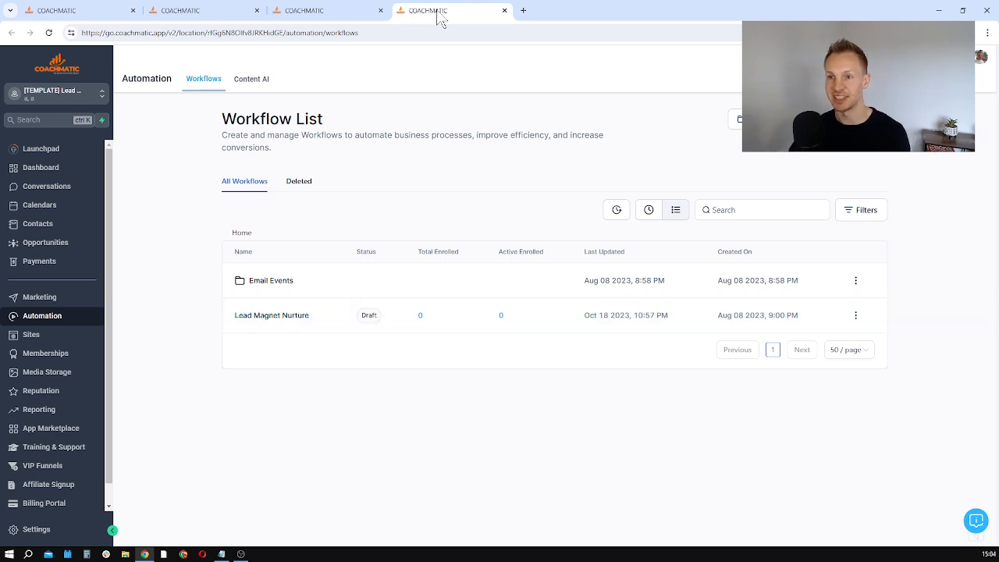
left_click(77, 9)
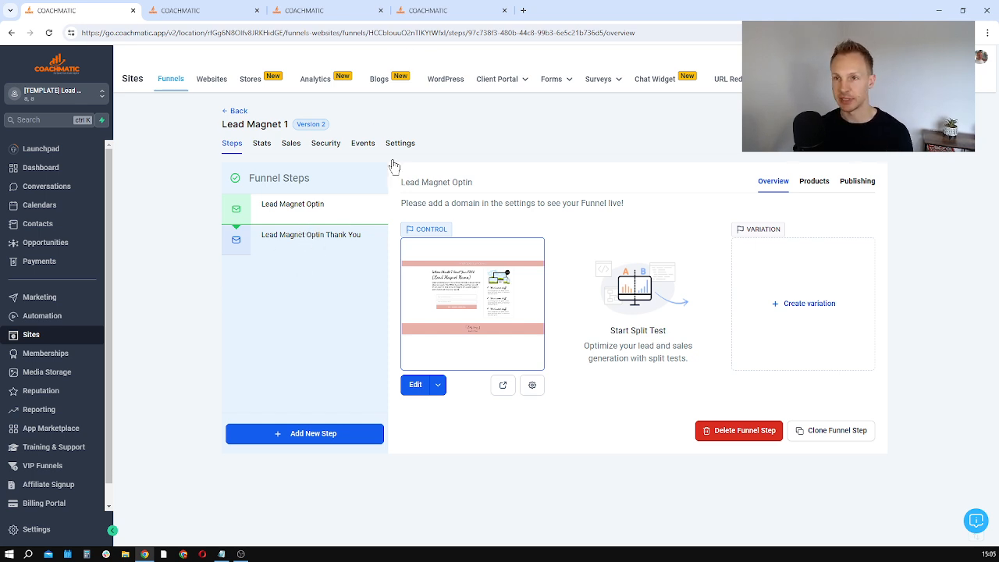
Step: Examine the Lead Magnet Optin page in the page builder, including its placeholder texts, image, bullet list, form and footer
left_click(435, 254)
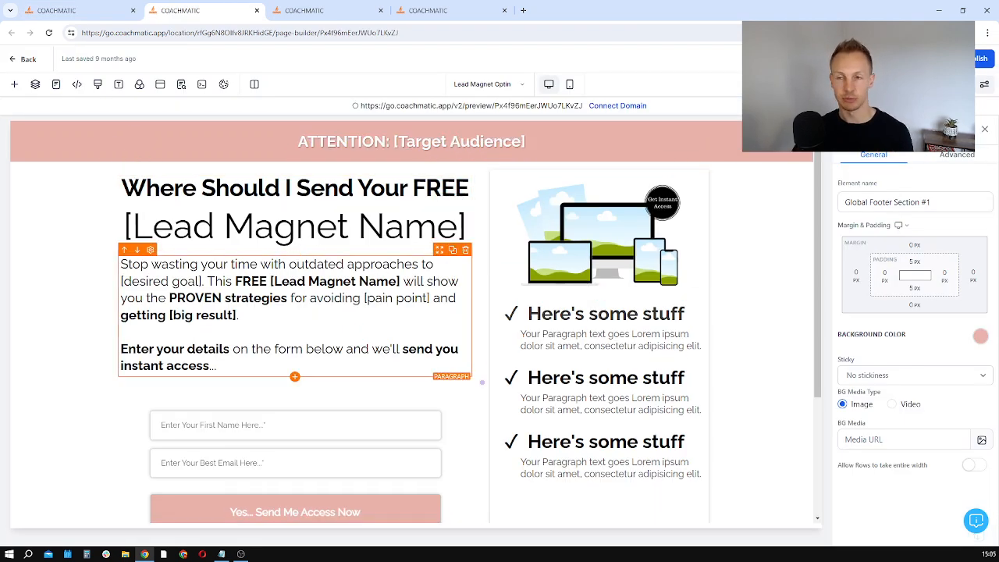
left_click_drag(526, 142, 390, 142)
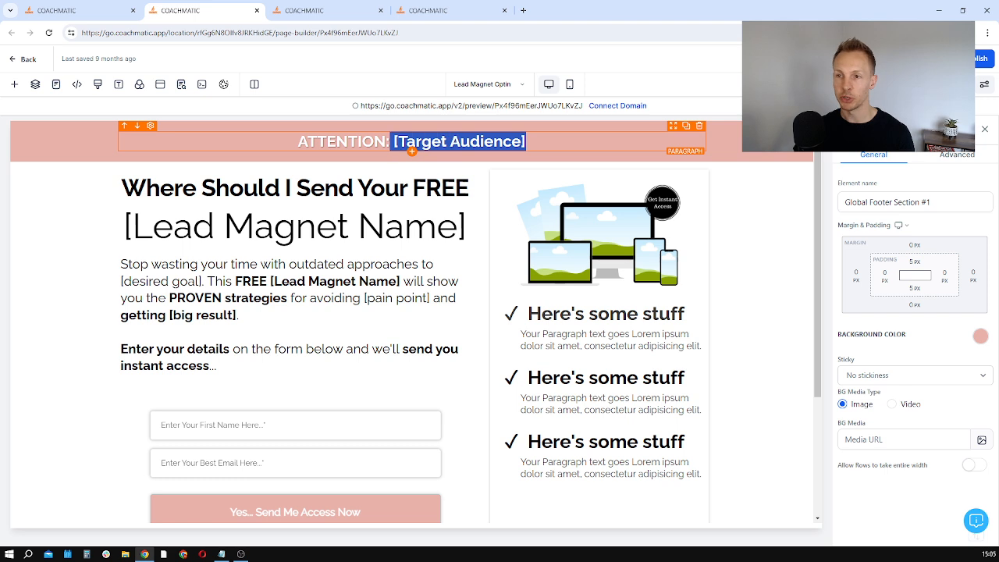
left_click(384, 226)
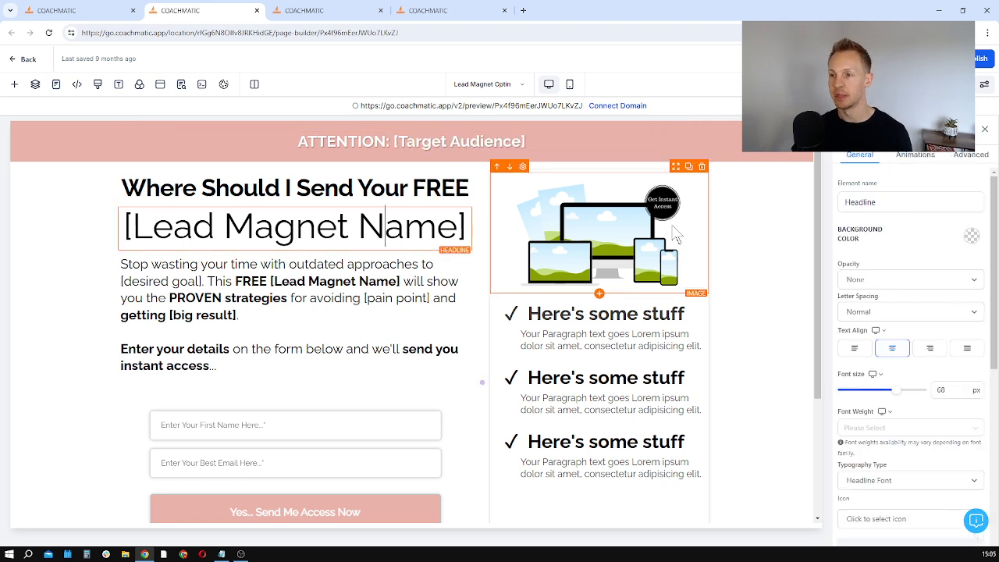
scroll(664, 250, "down", 1)
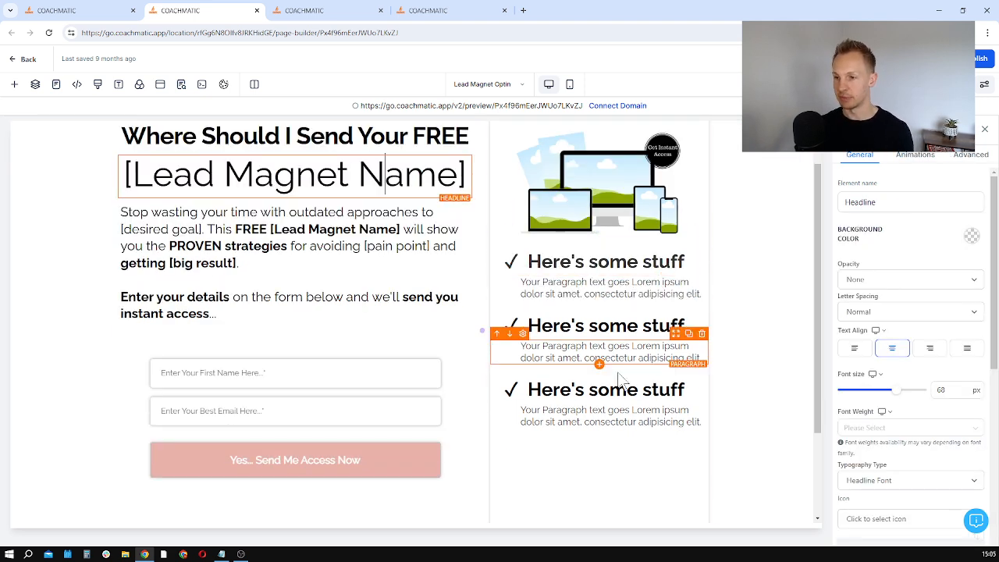
scroll(593, 383, "up", 1)
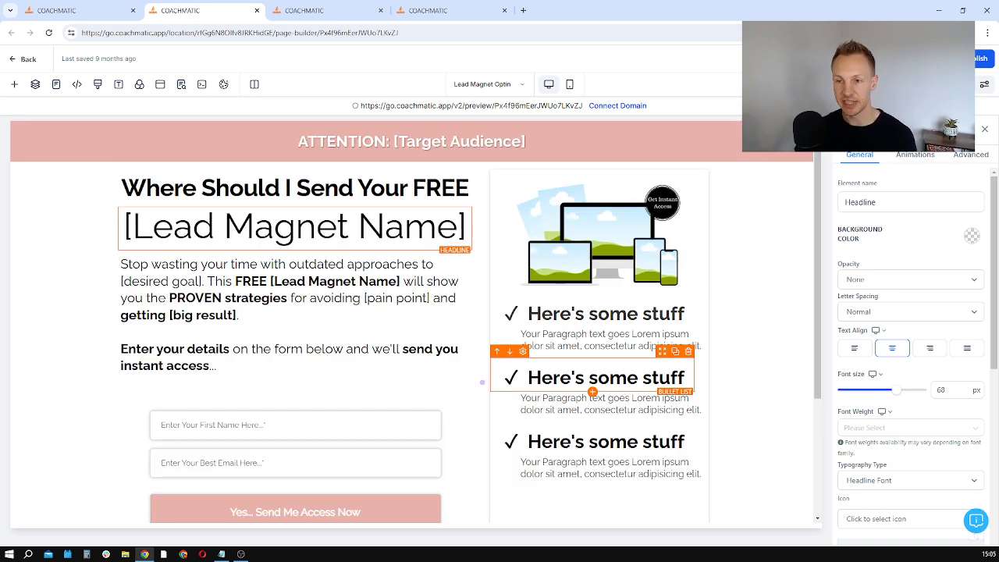
scroll(483, 383, "down", 2)
scroll(483, 383, "up", 2)
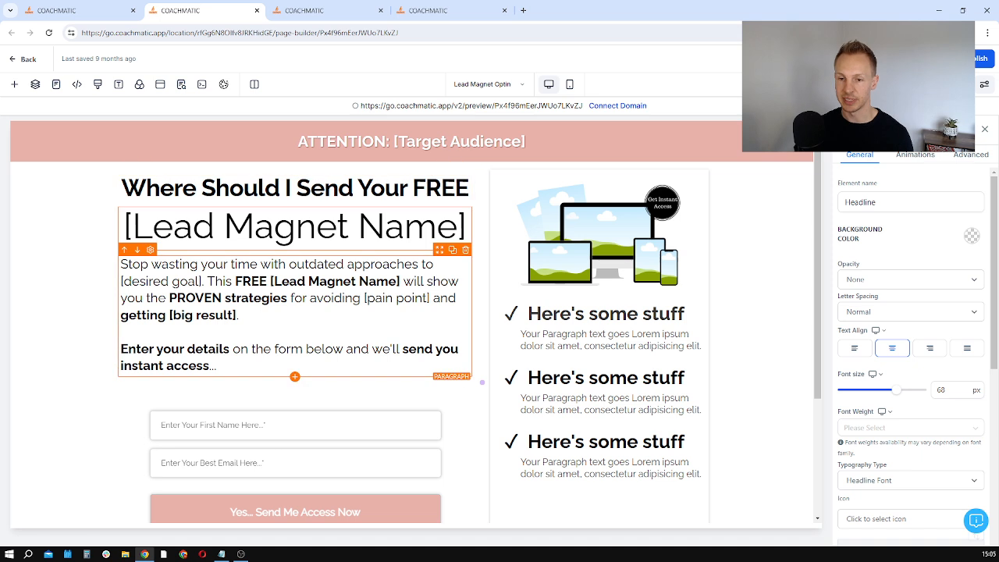
scroll(400, 313, "down", 3)
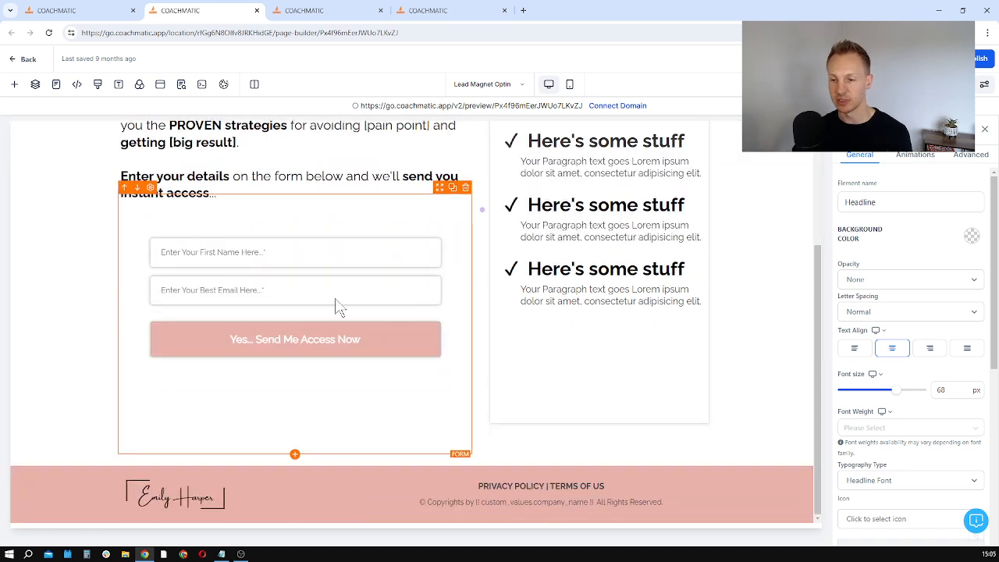
scroll(264, 313, "up", 3)
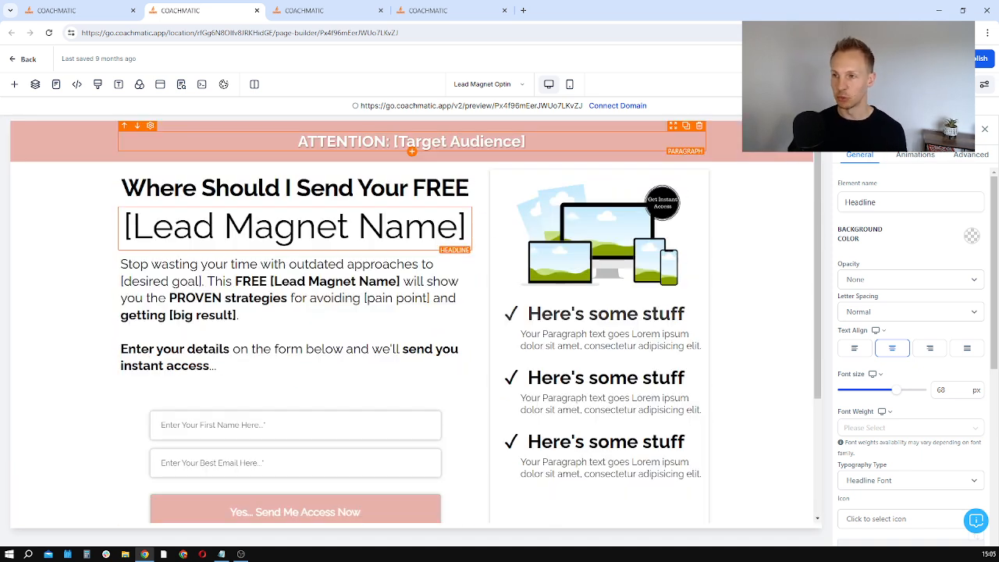
scroll(271, 416, "down", 3)
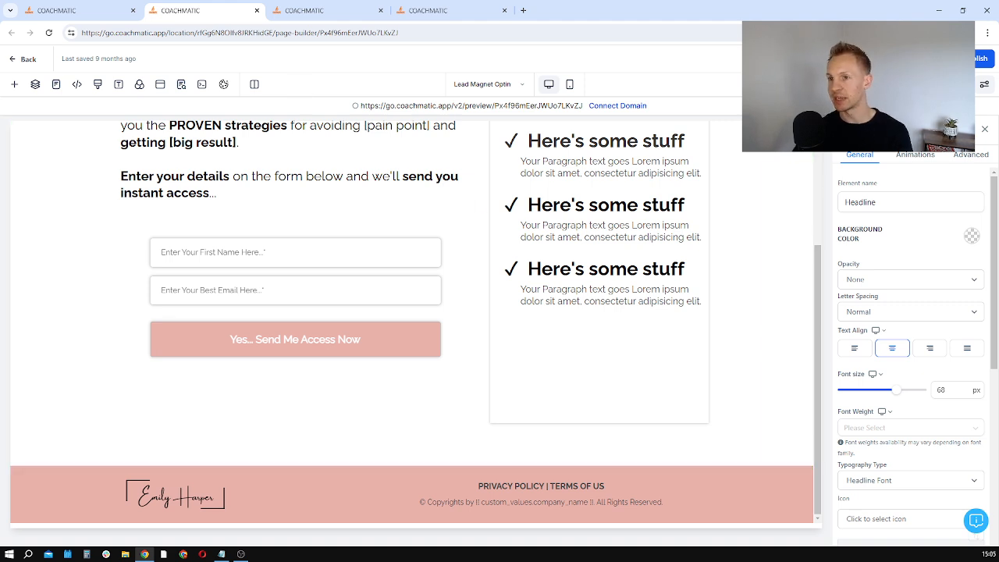
scroll(756, 334, "up", 3)
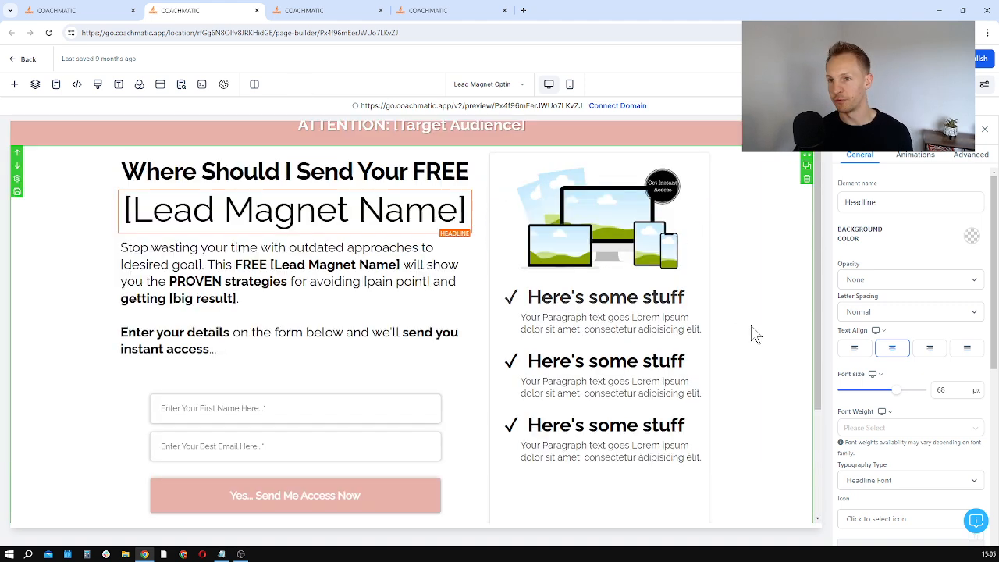
Step: Compare the Business Main Brand Colour custom value with the coloured sections of the opt-in page
left_click(336, 11)
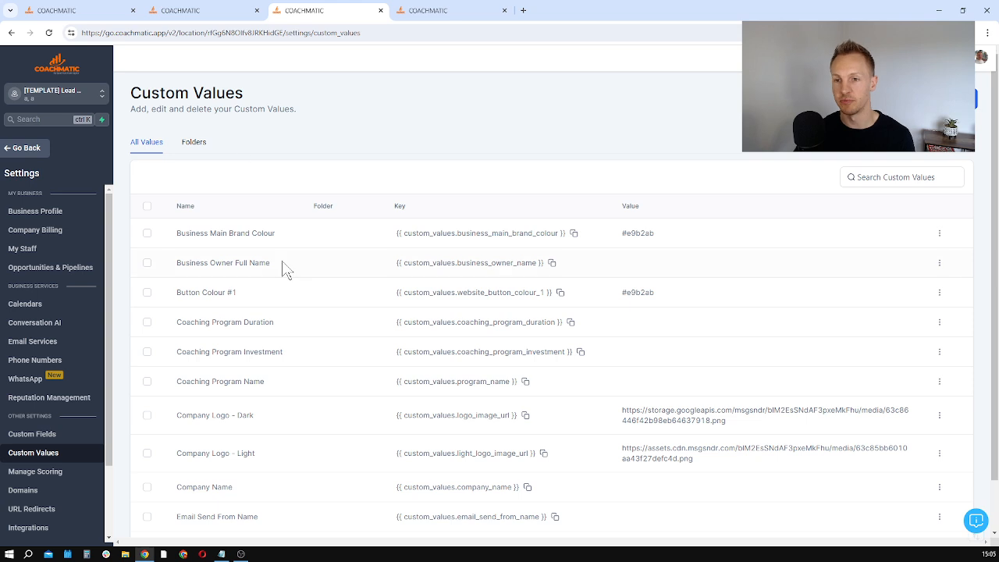
mouse_move(276, 234)
left_mouse_down()
mouse_move(177, 233)
mouse_move(292, 238)
left_mouse_up()
left_click(179, 233)
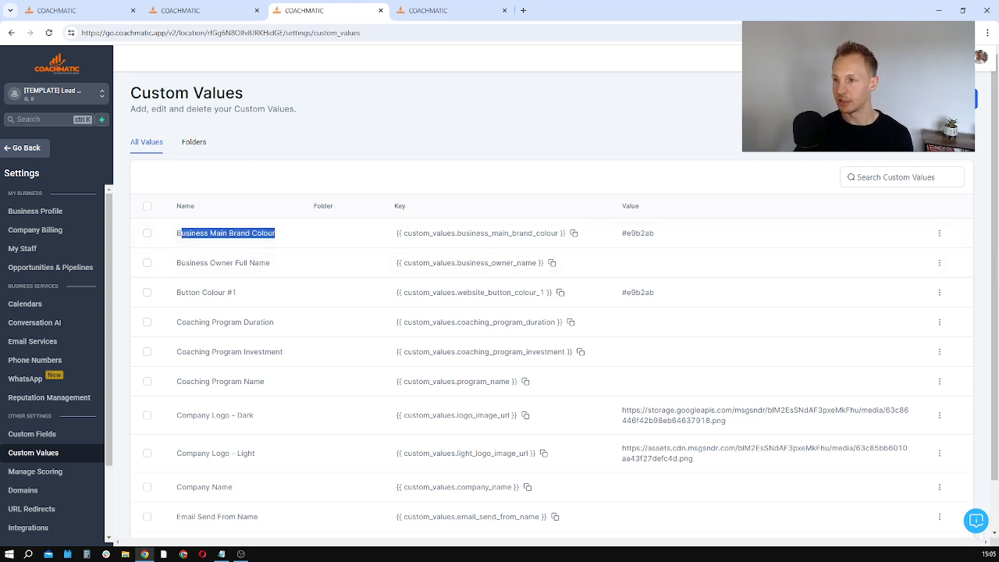
left_click_drag(656, 235, 625, 245)
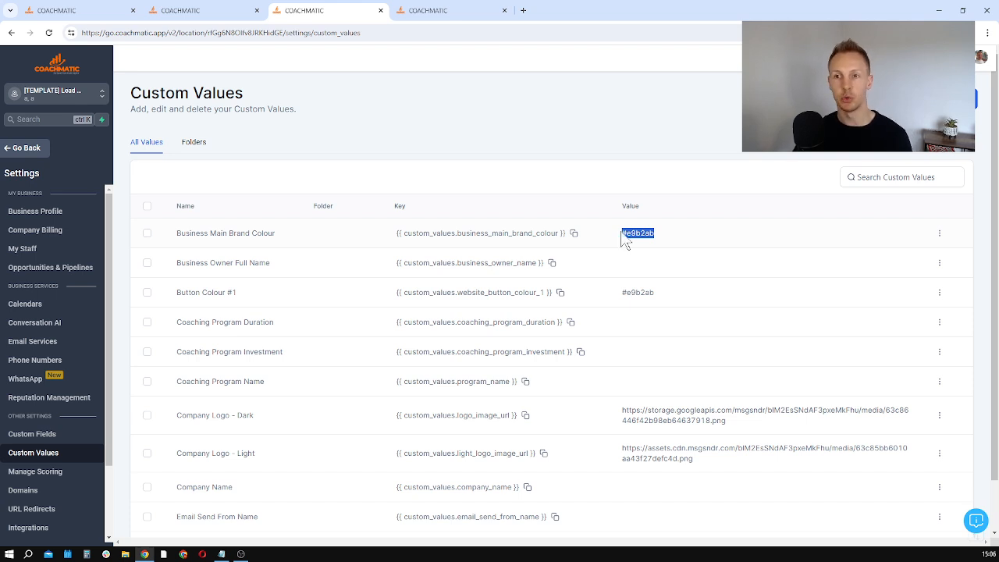
left_click(202, 10)
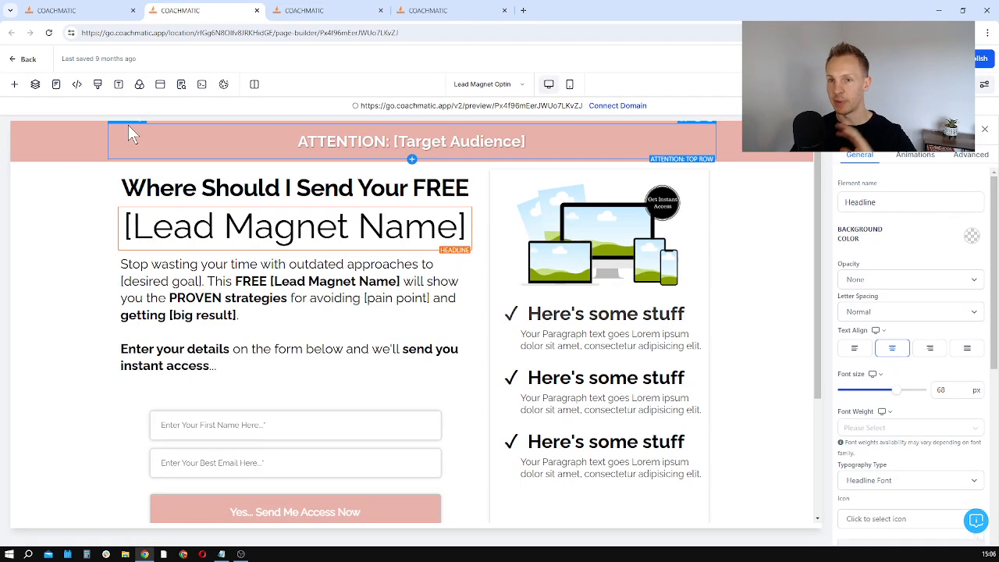
scroll(93, 373, "down", 3)
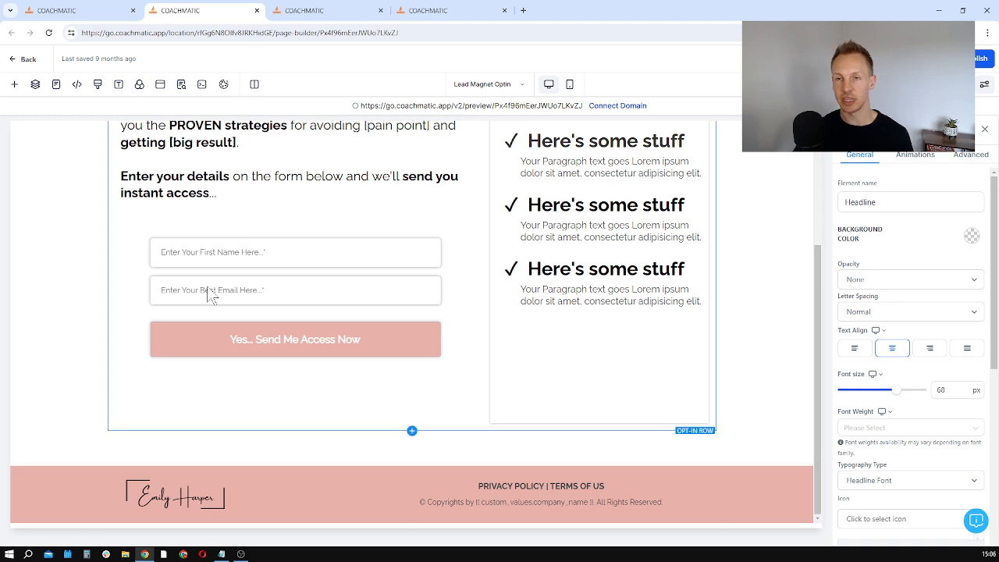
Step: Examine the dark company logo and Button Colour #1 custom values, and show the second page of the list
left_click(323, 8)
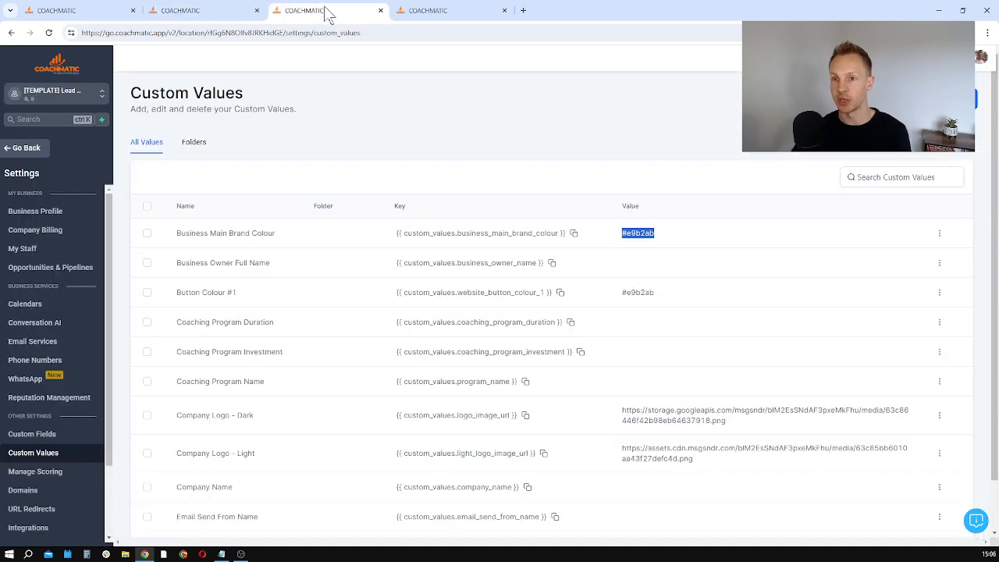
scroll(591, 282, "down", 1)
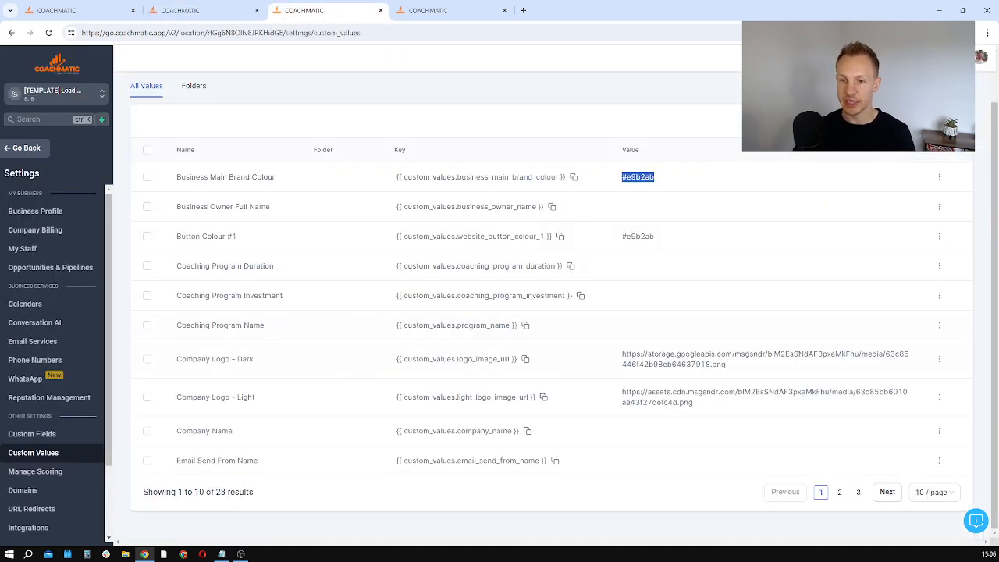
left_click_drag(759, 364, 607, 350)
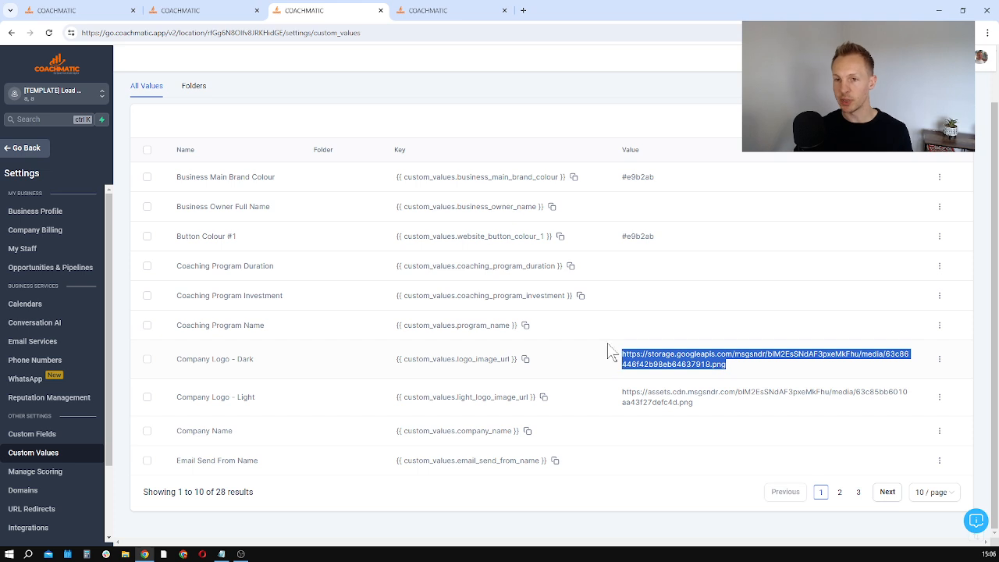
left_click_drag(672, 237, 627, 237)
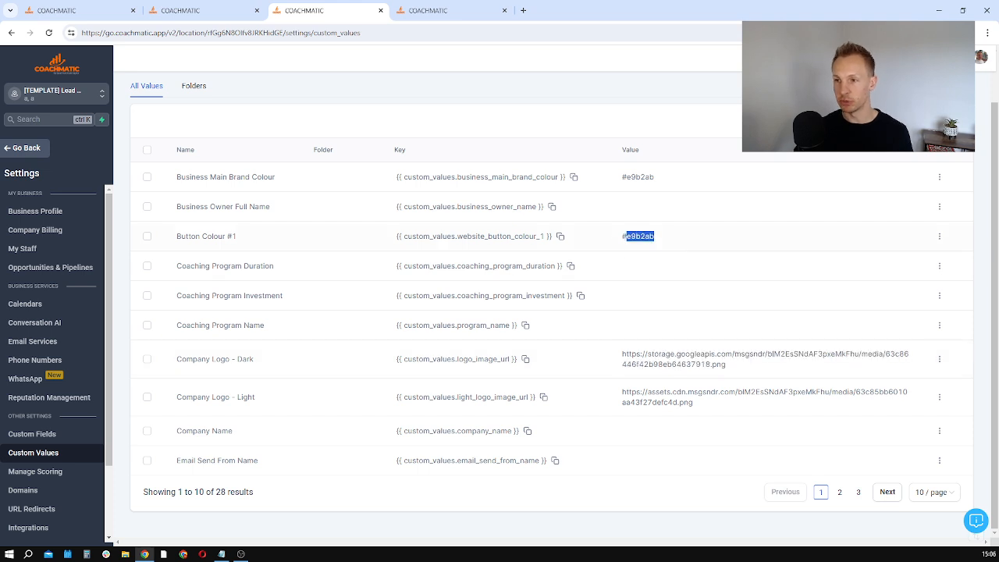
left_click(665, 206)
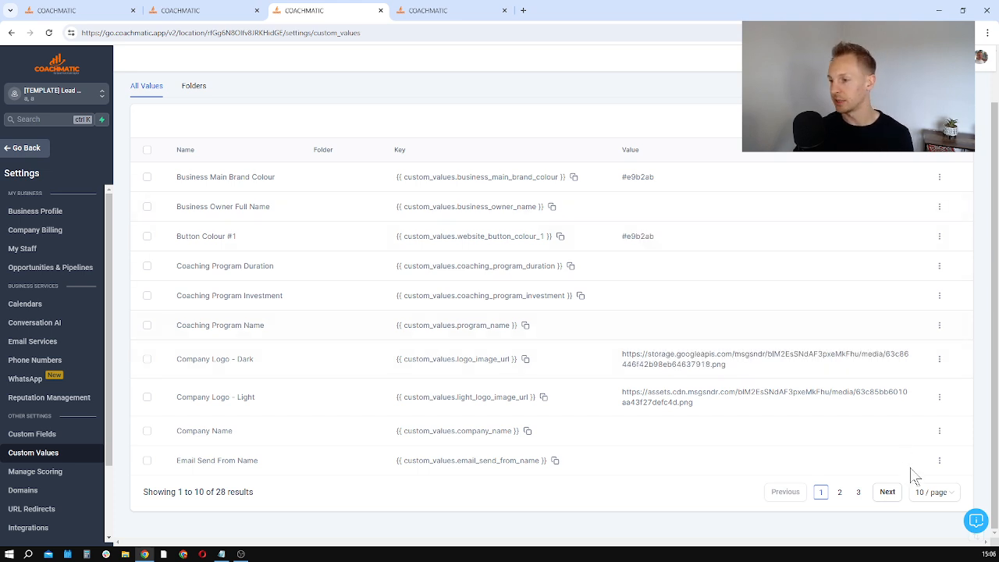
left_click(890, 494)
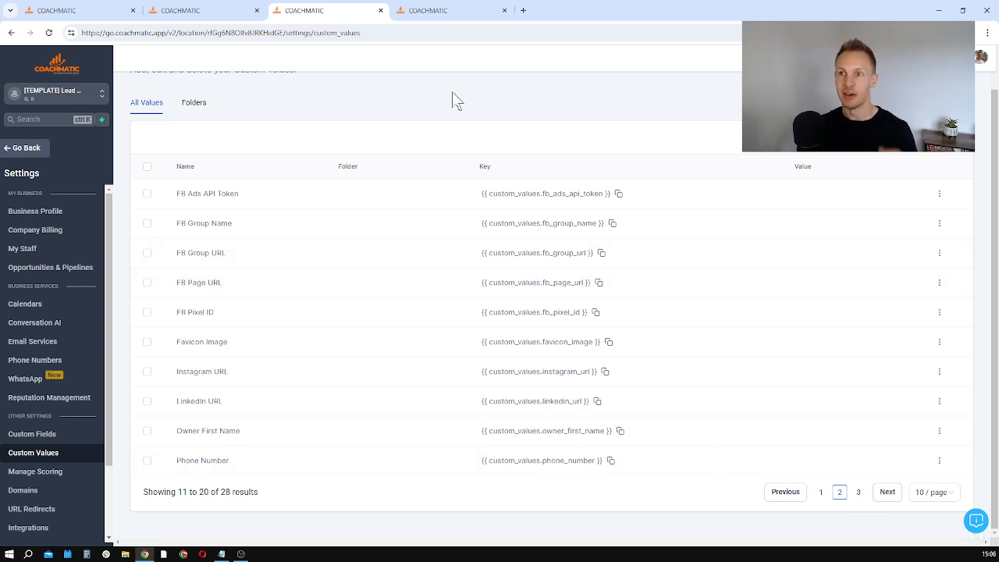
Step: Review the opt-in page's body paragraph and form, and return to the workflow list
left_click(237, 11)
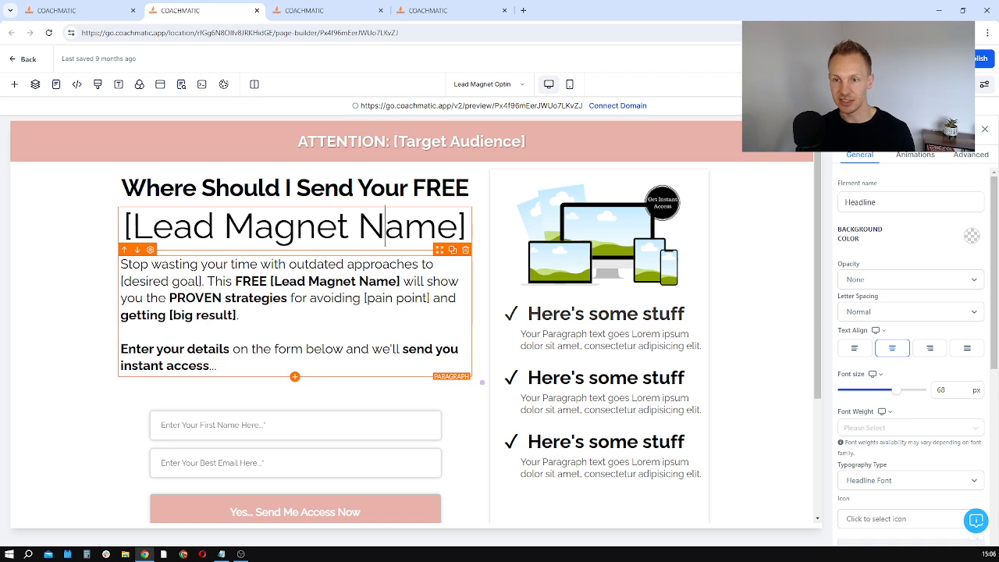
left_click(295, 297)
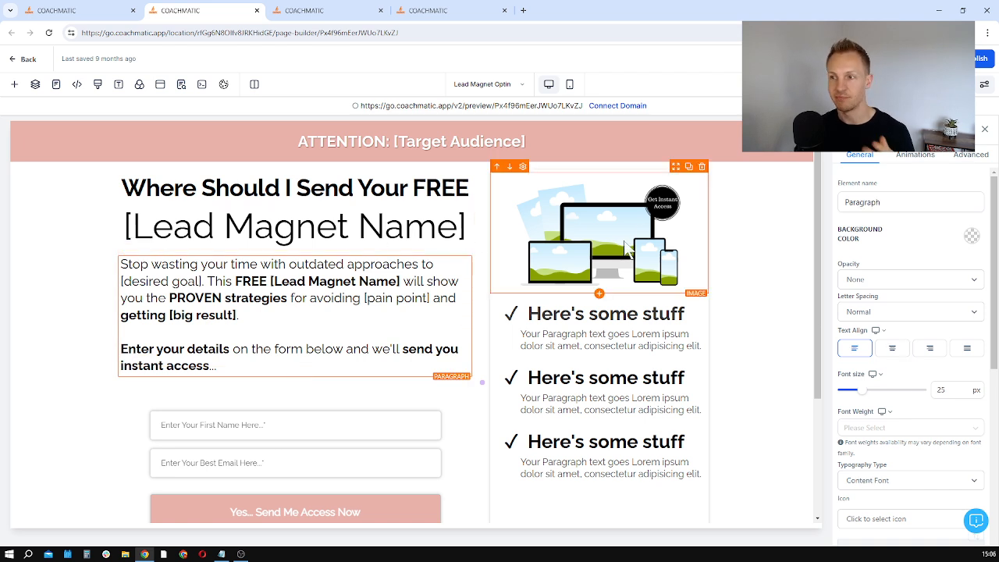
scroll(304, 326, "down", 2)
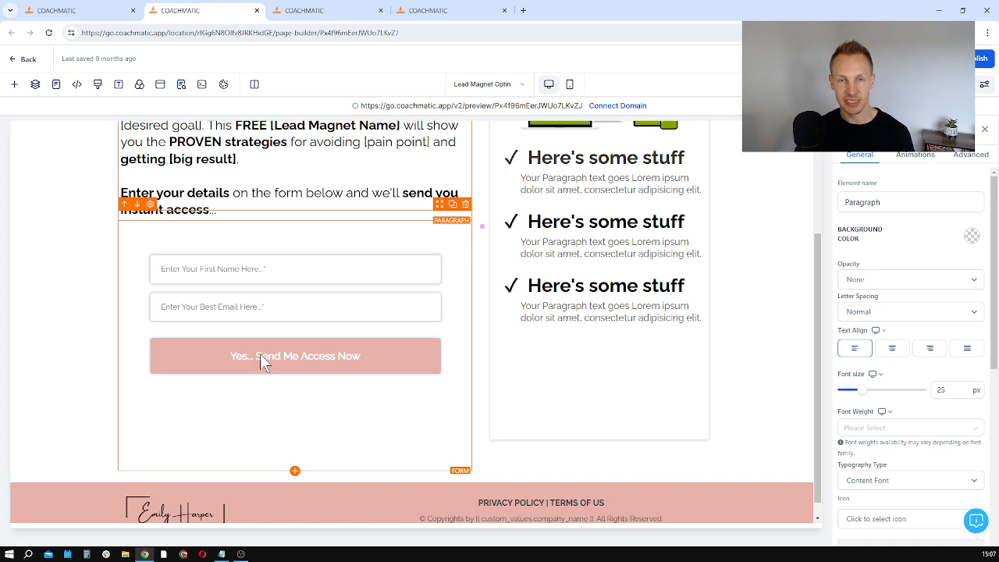
left_click(324, 11)
left_click(425, 10)
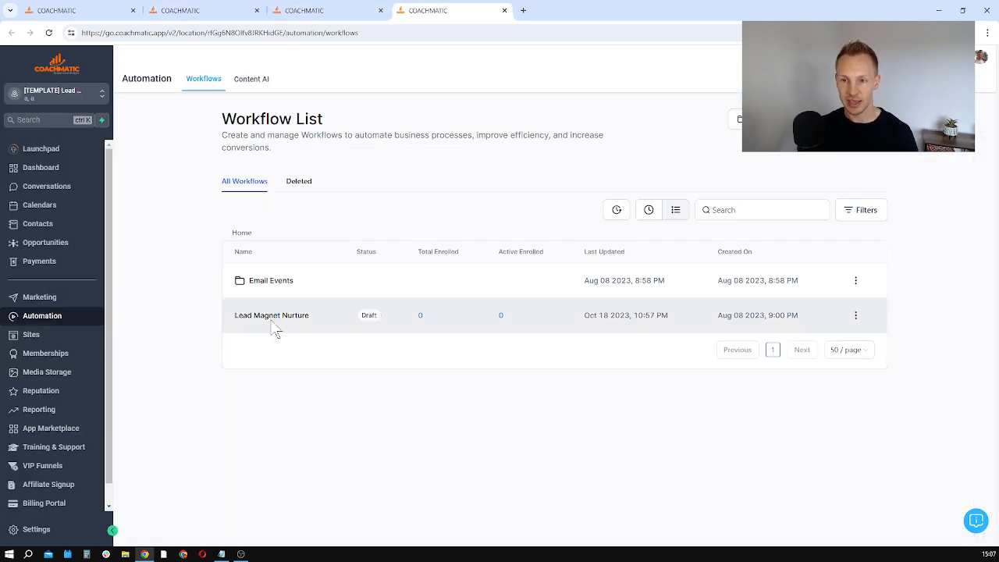
Step: Examine the target audience placeholder in the opt-in page's banner and the lead magnet name headline
left_click(192, 11)
scroll(319, 375, "up", 3)
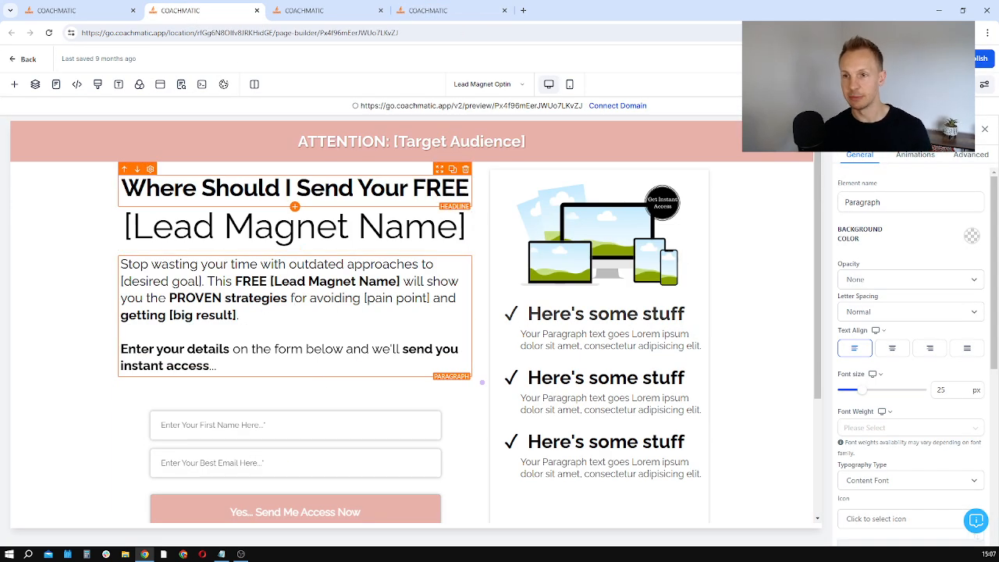
left_click(487, 142)
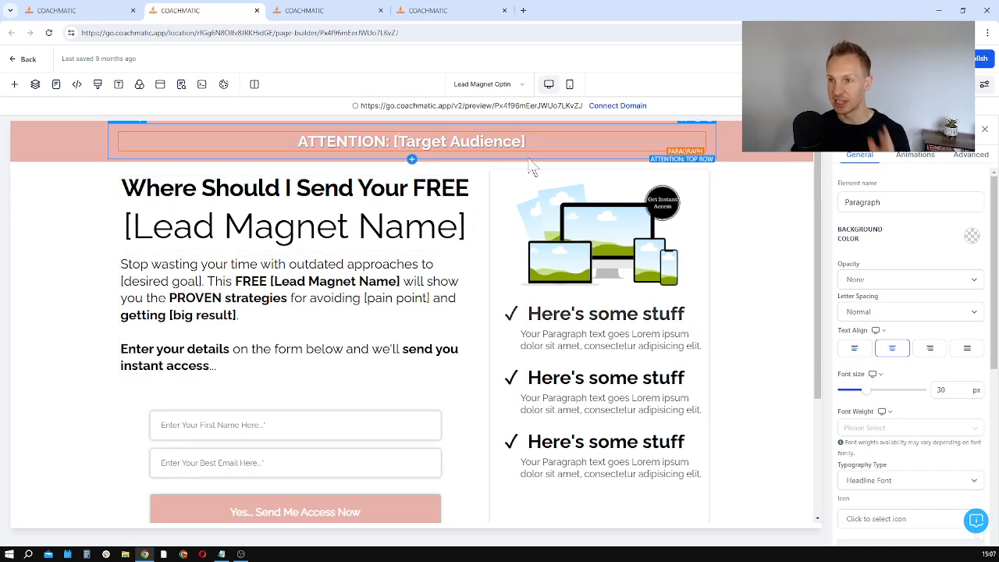
double_click(487, 142)
left_click_drag(487, 141, 394, 141)
left_click(316, 226)
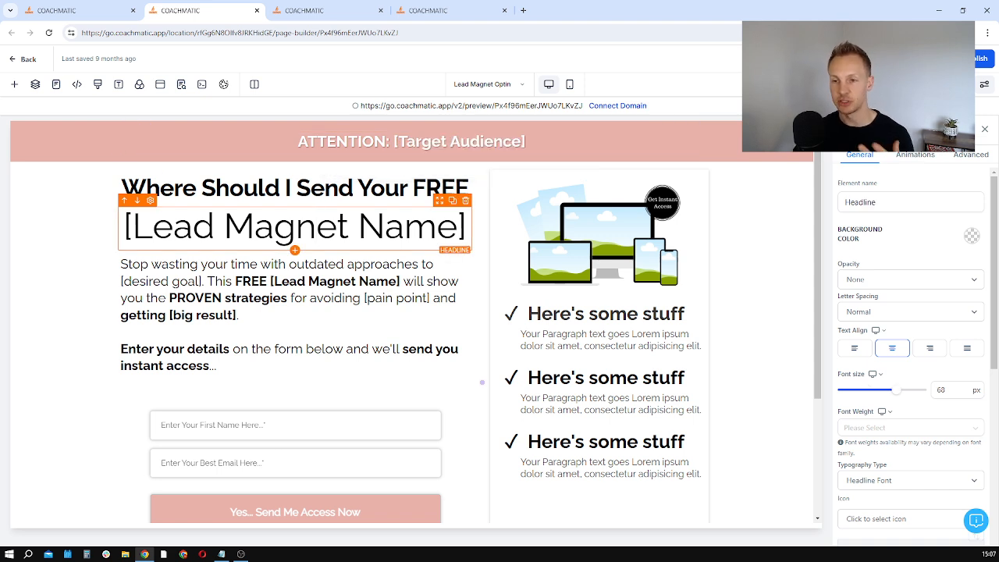
Step: Set the opt-in page's typography to Montserrat for the headline font and Lato for the content font
left_click(119, 87)
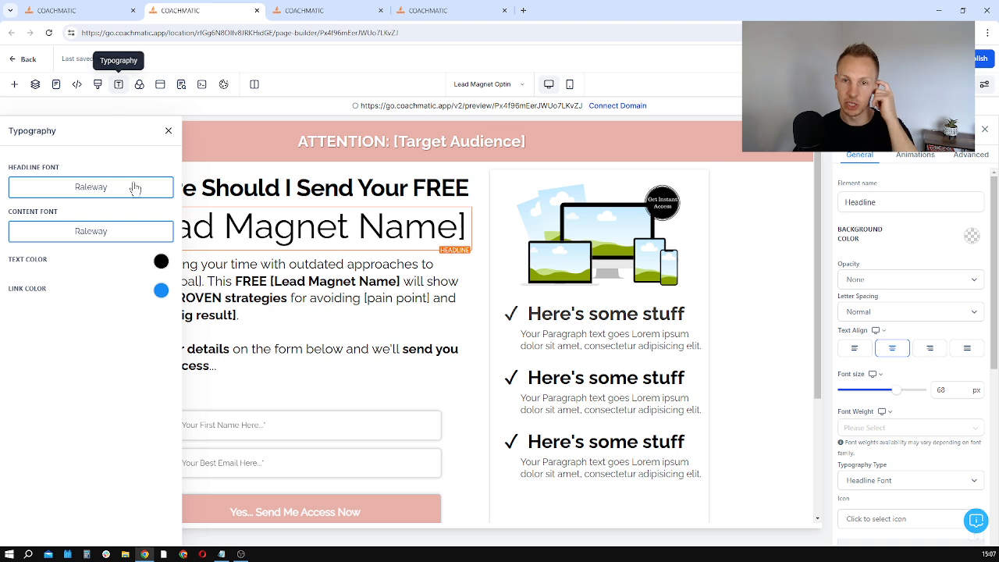
left_click(102, 190)
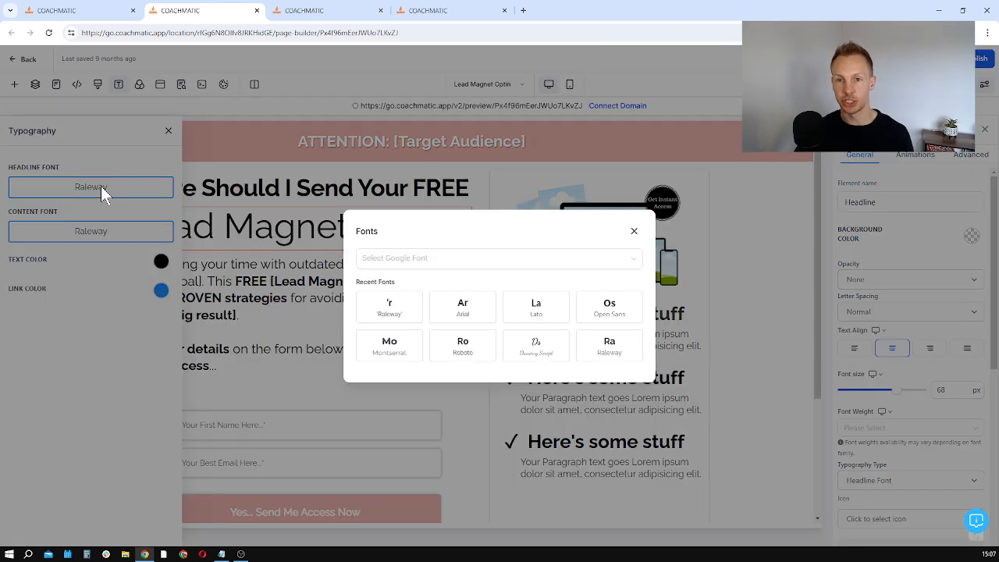
left_click(390, 348)
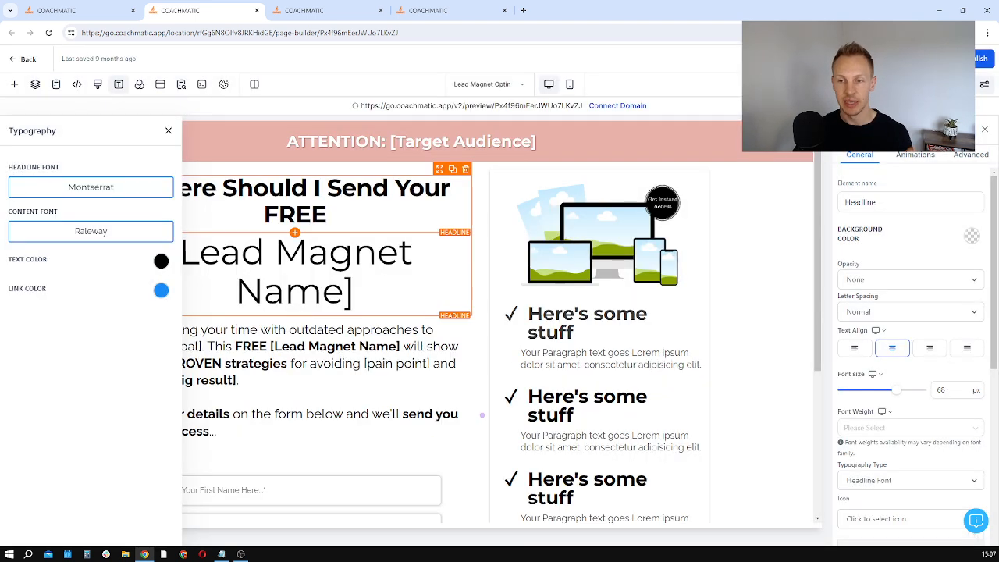
left_click(101, 235)
left_click(535, 311)
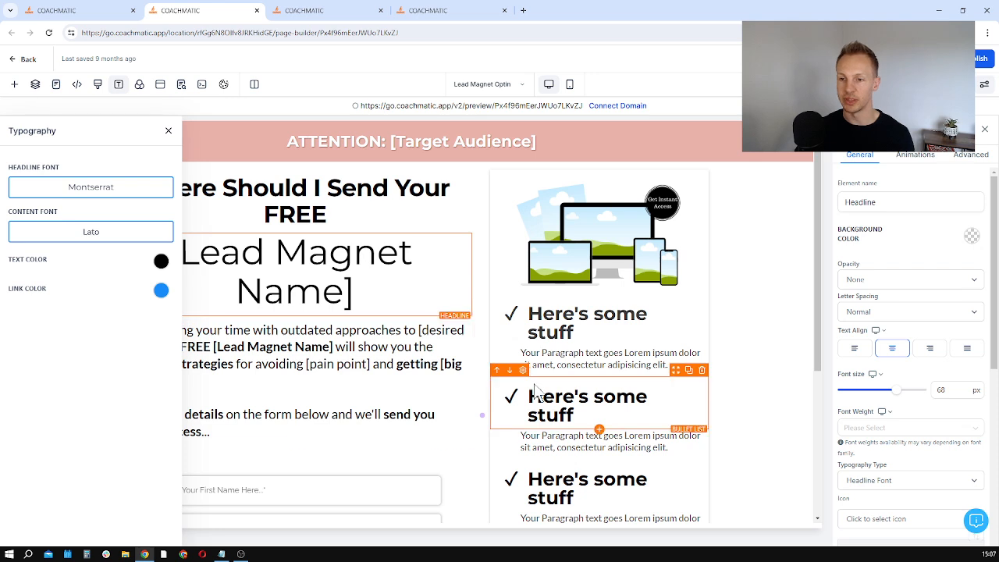
Step: Set both the headline font and the content font of the opt-in page's typography to Raleway
left_click(576, 325)
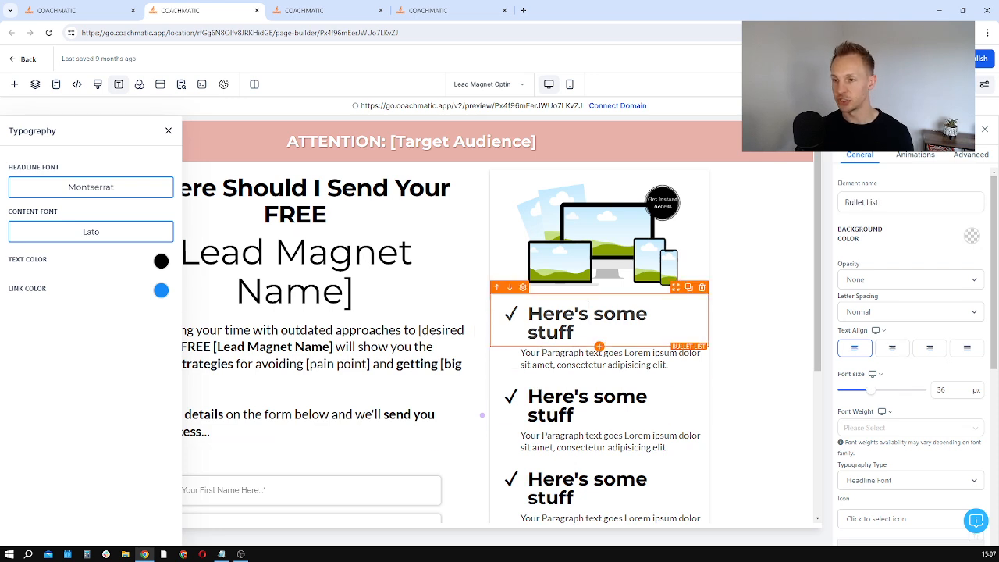
left_click(568, 354)
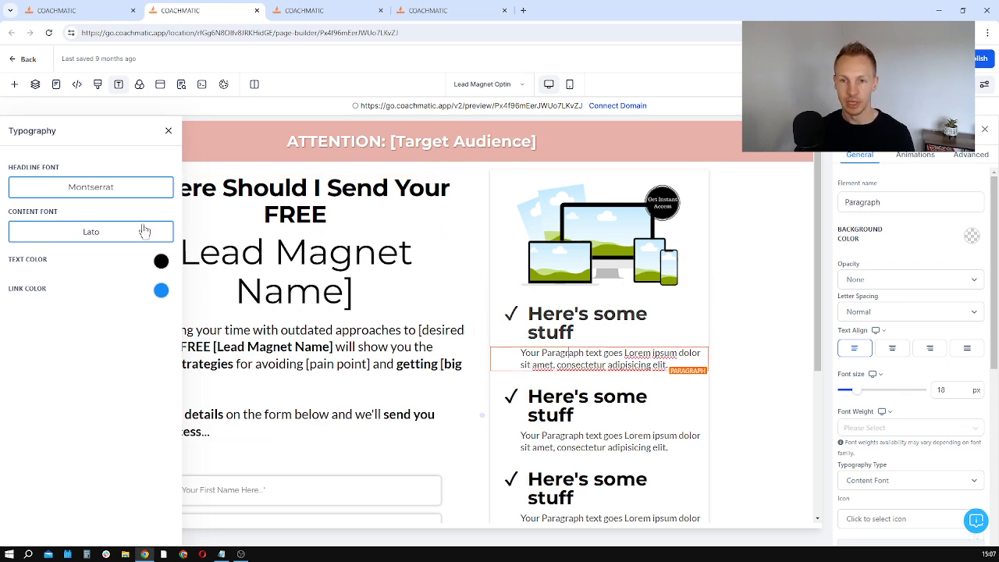
left_click(115, 202)
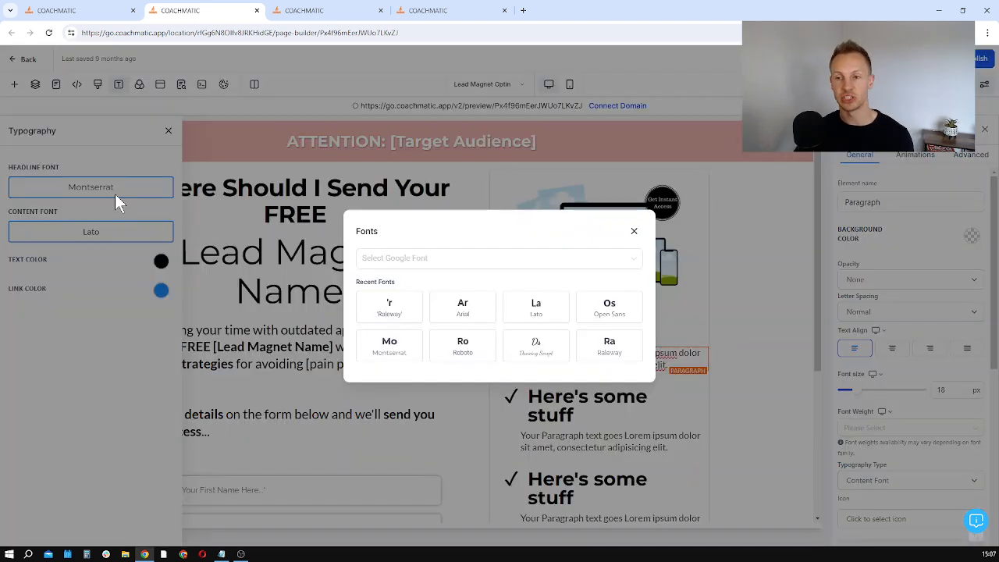
left_click(497, 261)
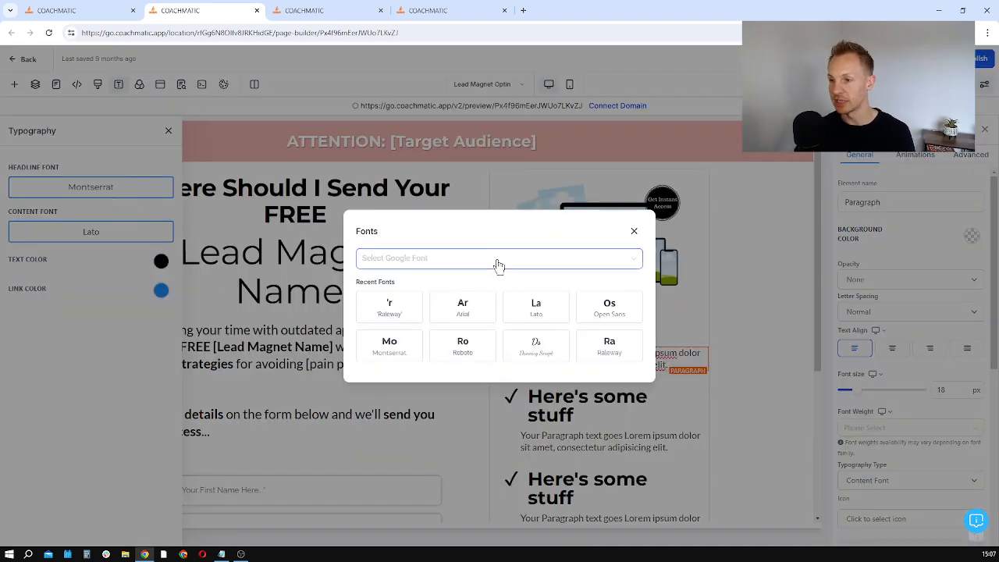
scroll(456, 319, "down", 10)
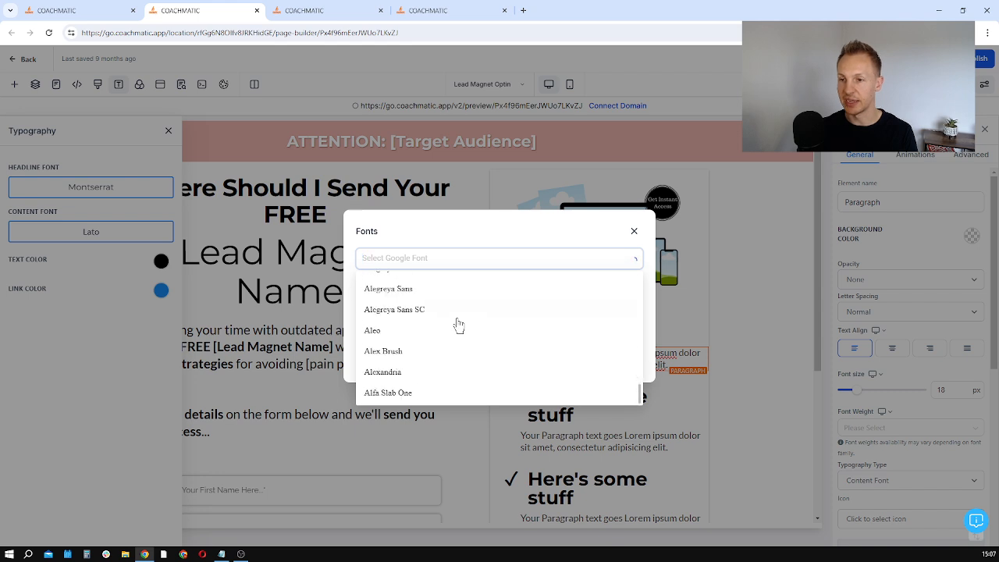
scroll(456, 320, "down", 15)
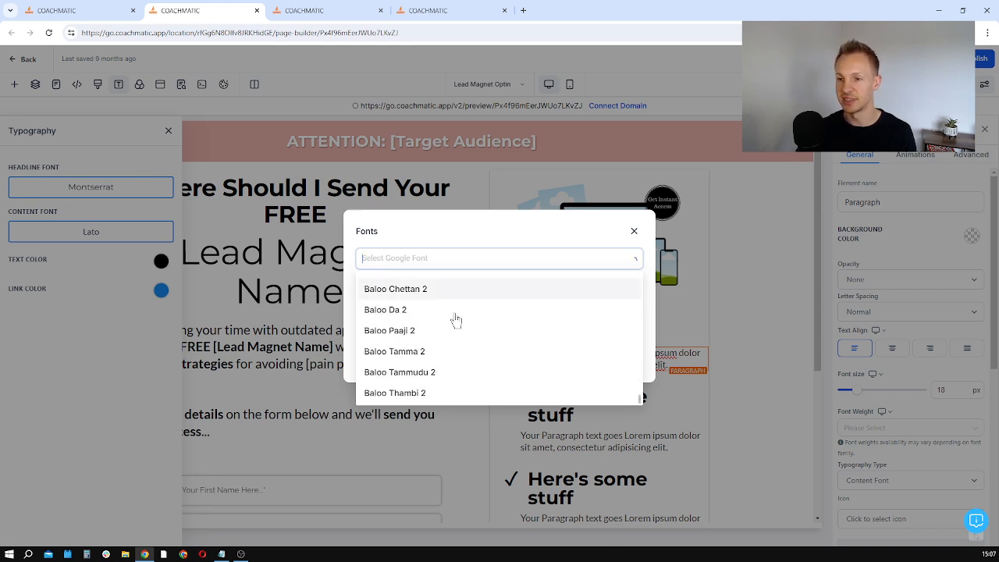
type("rale")
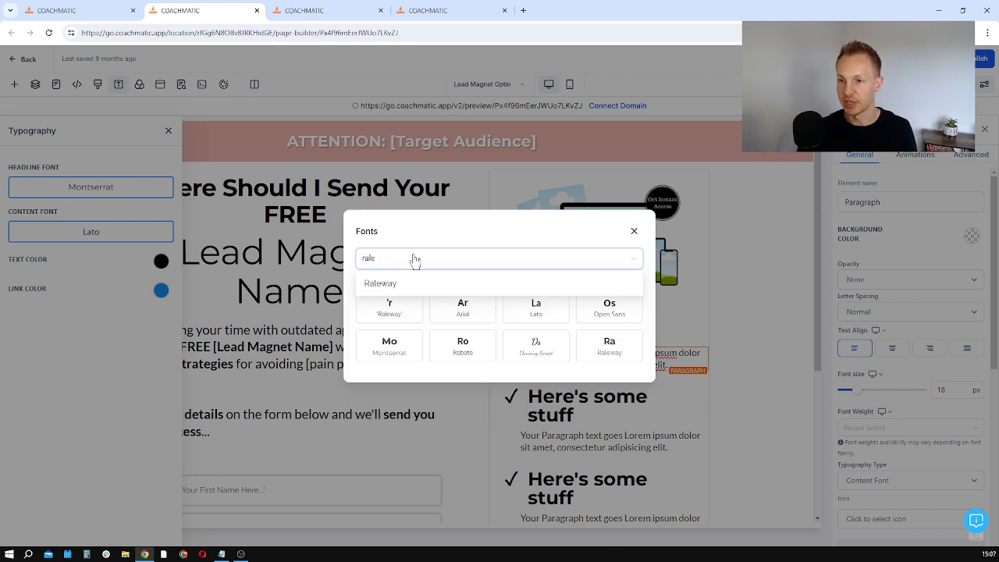
left_click(419, 282)
left_click(67, 229)
left_click(392, 308)
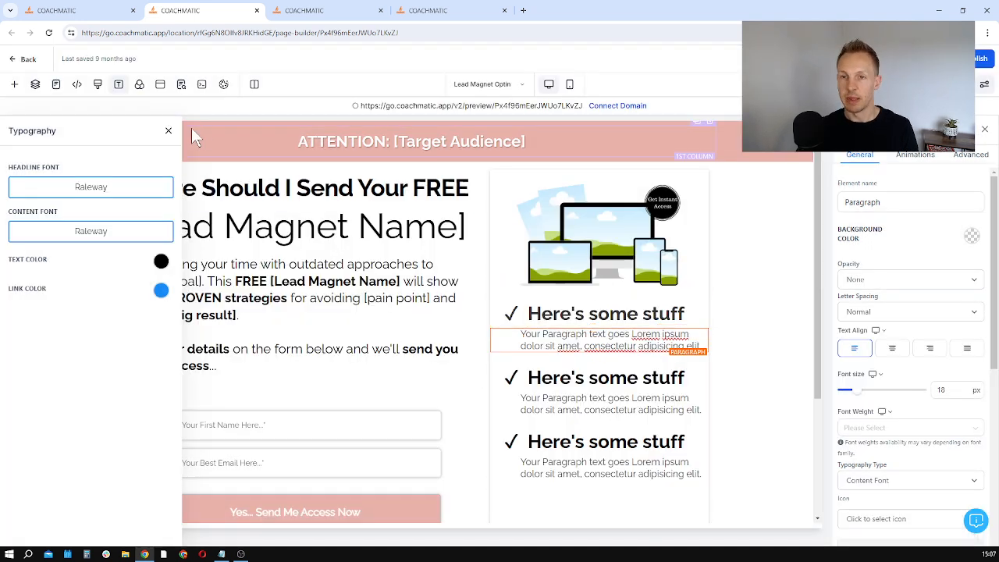
left_click(460, 227)
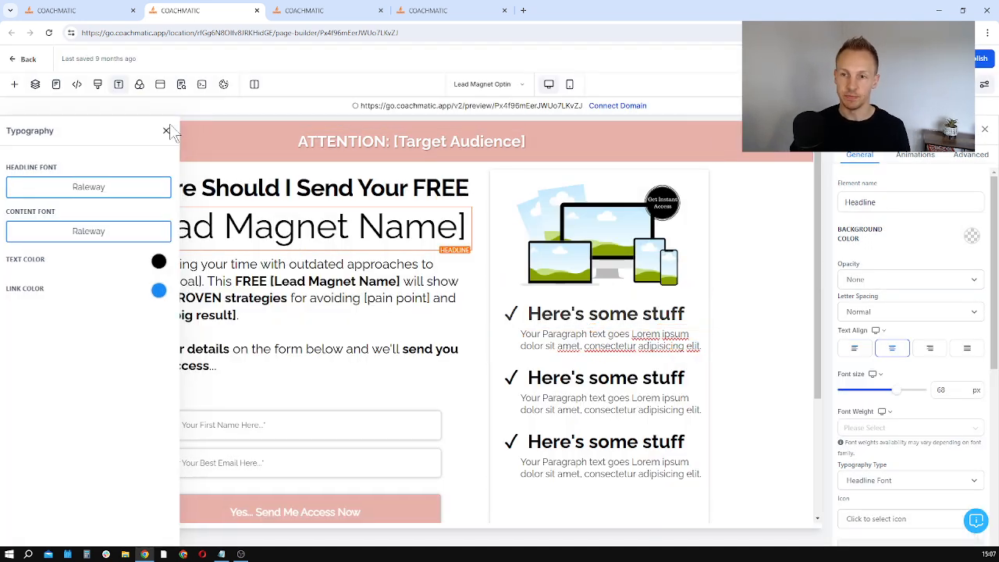
left_click(166, 130)
Step: Preview the lead magnet name headline in the mobile layout and return to the desktop layout
left_click(294, 244)
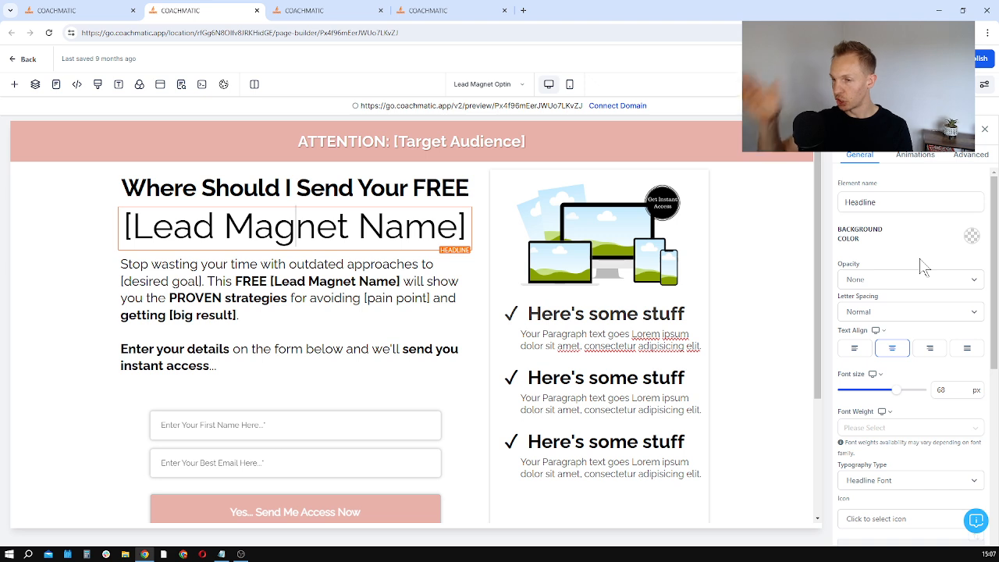
scroll(923, 266, "down", 1)
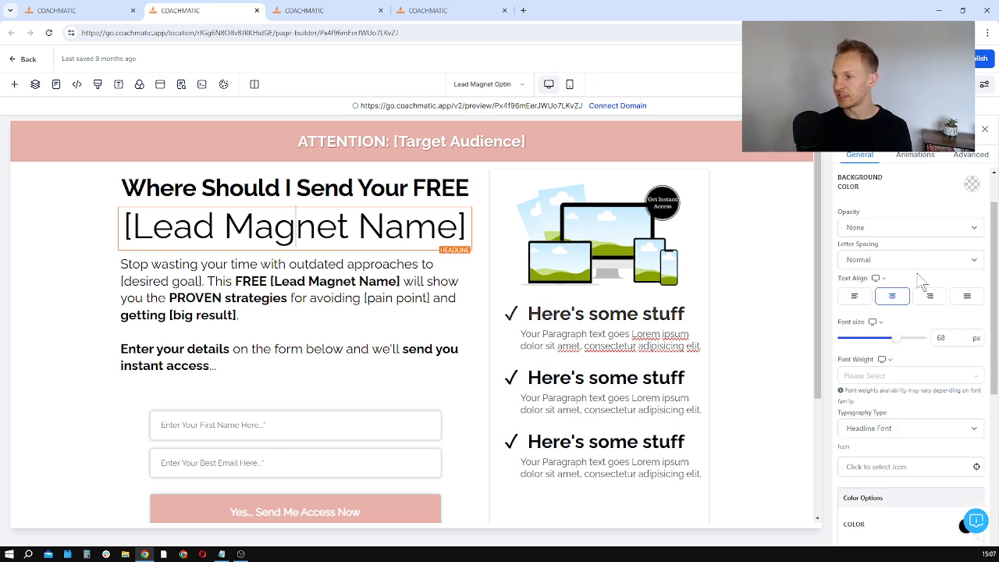
left_click(877, 279)
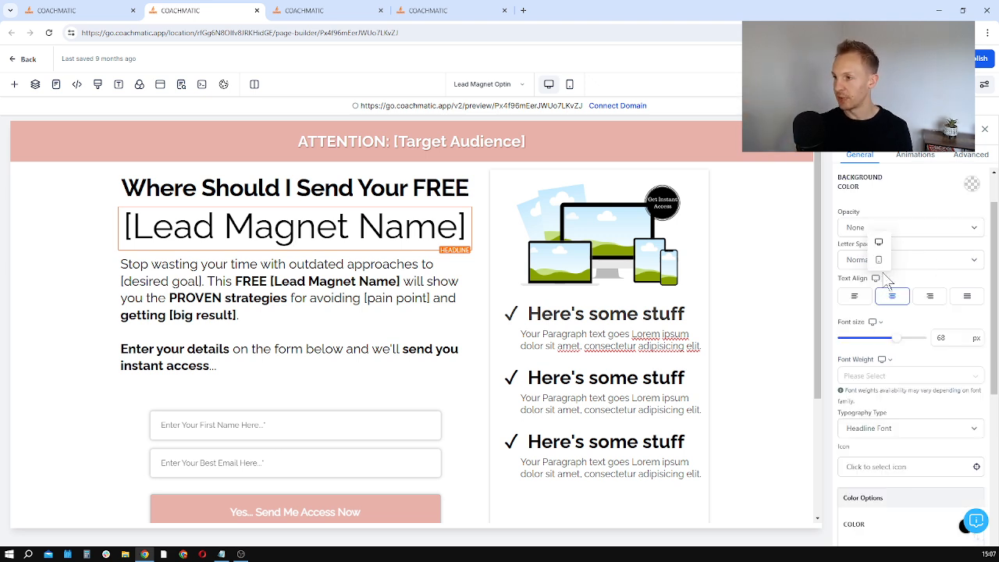
left_click(879, 261)
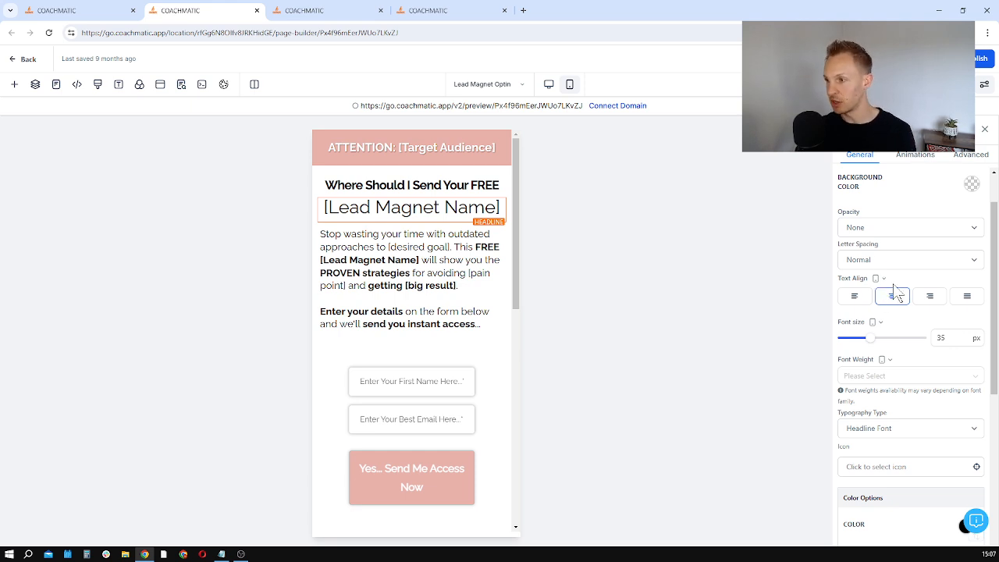
left_click(877, 279)
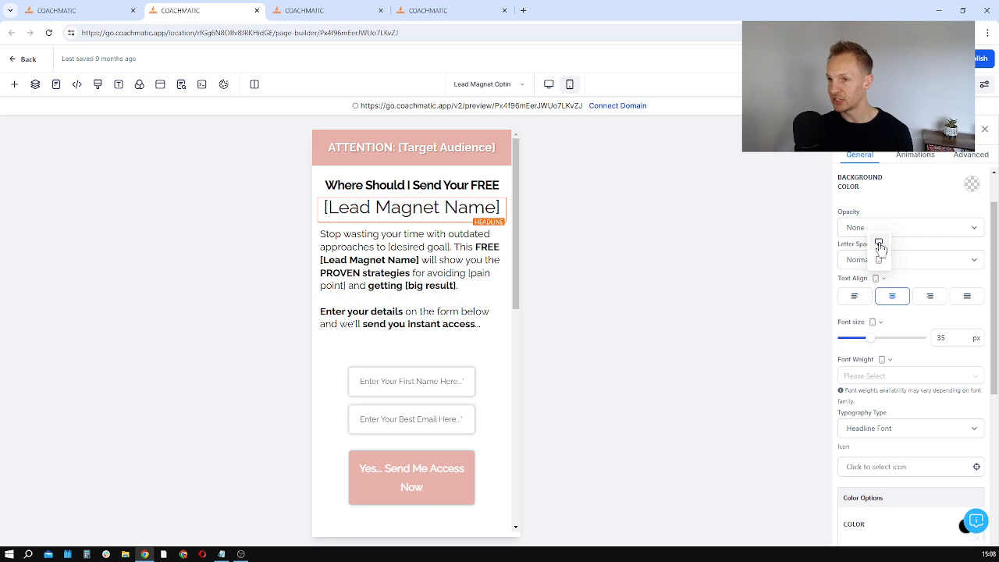
left_click(879, 243)
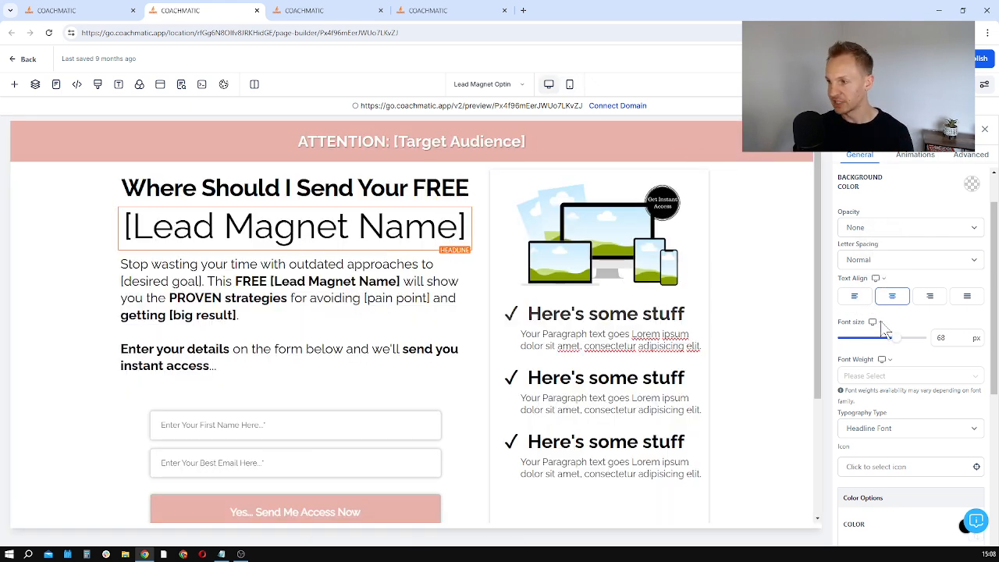
Step: Examine the headline's colour, margin and padding options and the page's header tracking code
scroll(906, 366, "down", 5)
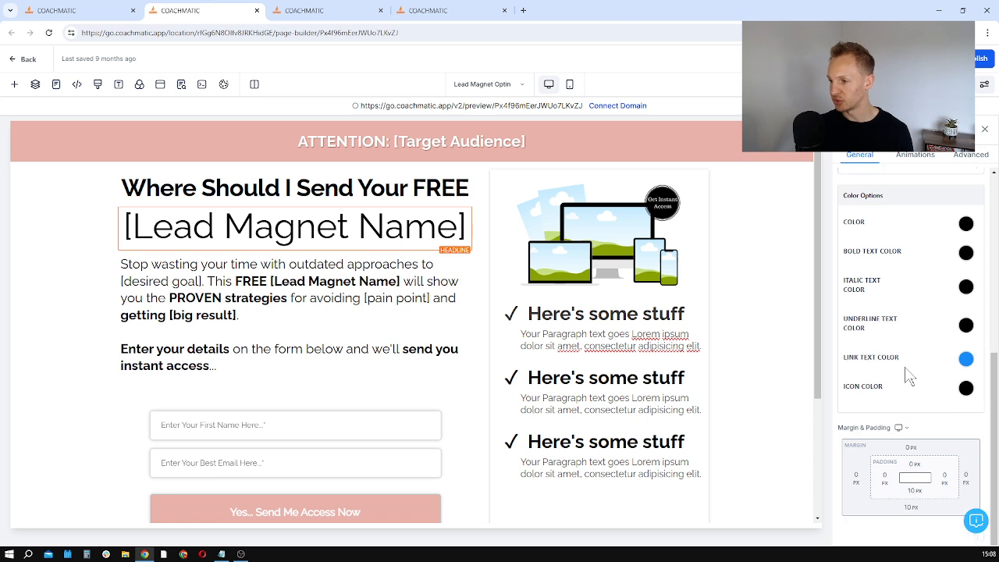
scroll(897, 426, "up", 3)
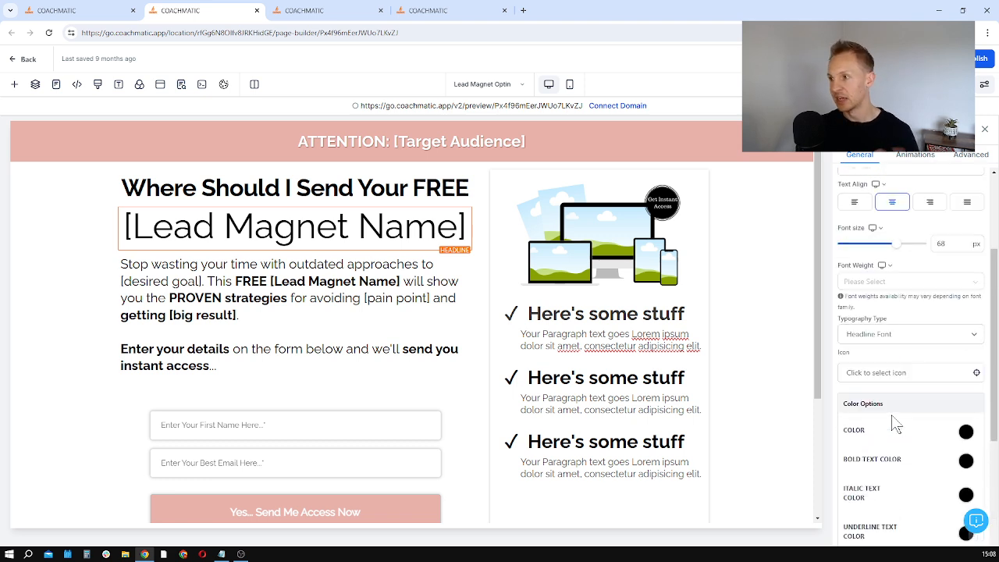
scroll(896, 425, "up", 2)
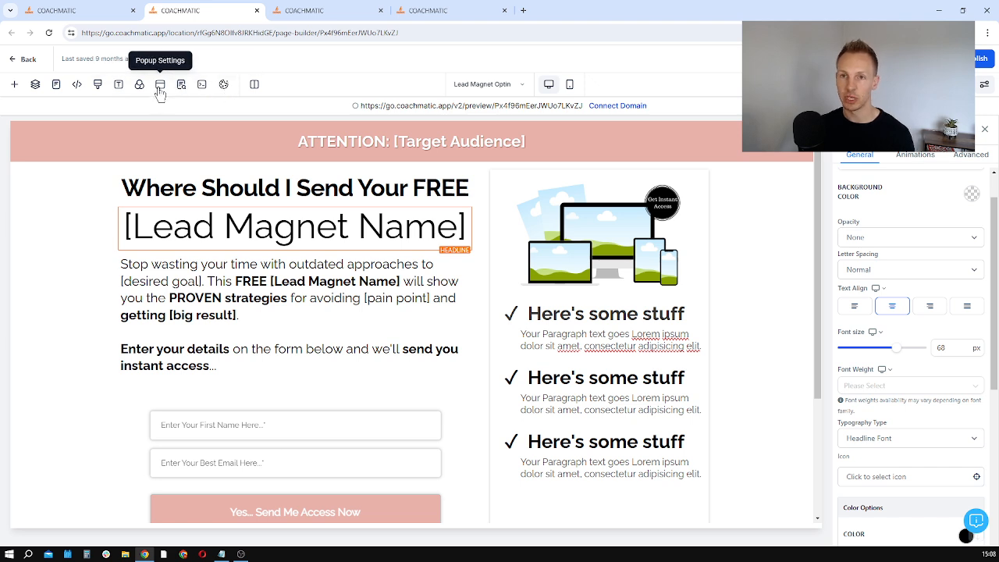
left_click(77, 84)
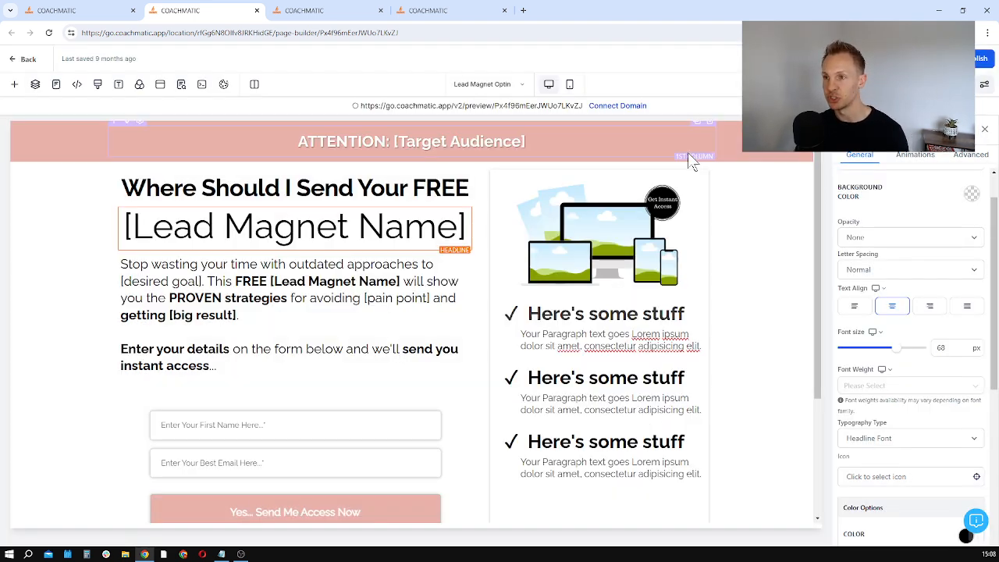
left_click(686, 154)
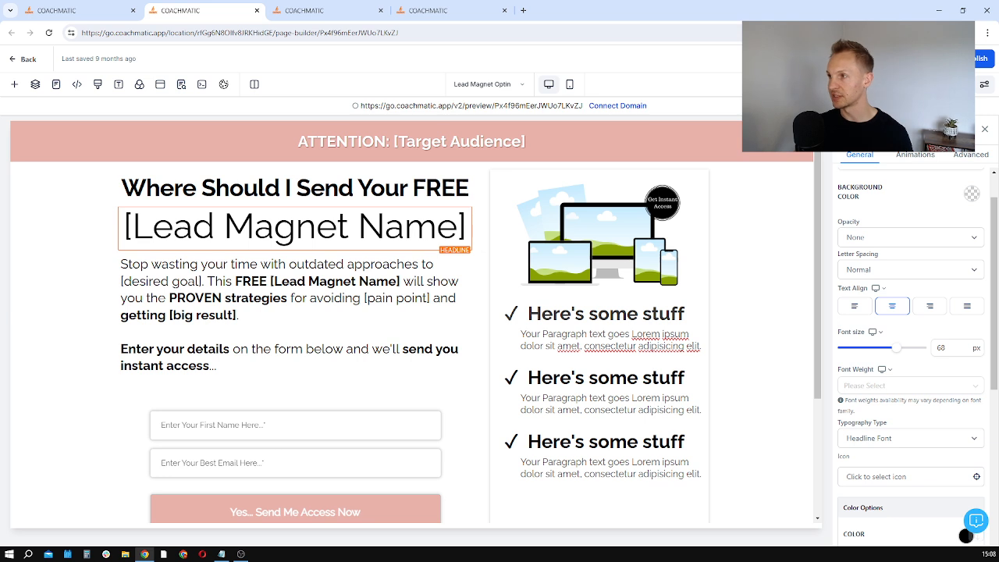
Step: Examine the opt-in form's element settings, including its linked form and redirect action, against the page layout
scroll(349, 337, "down", 2)
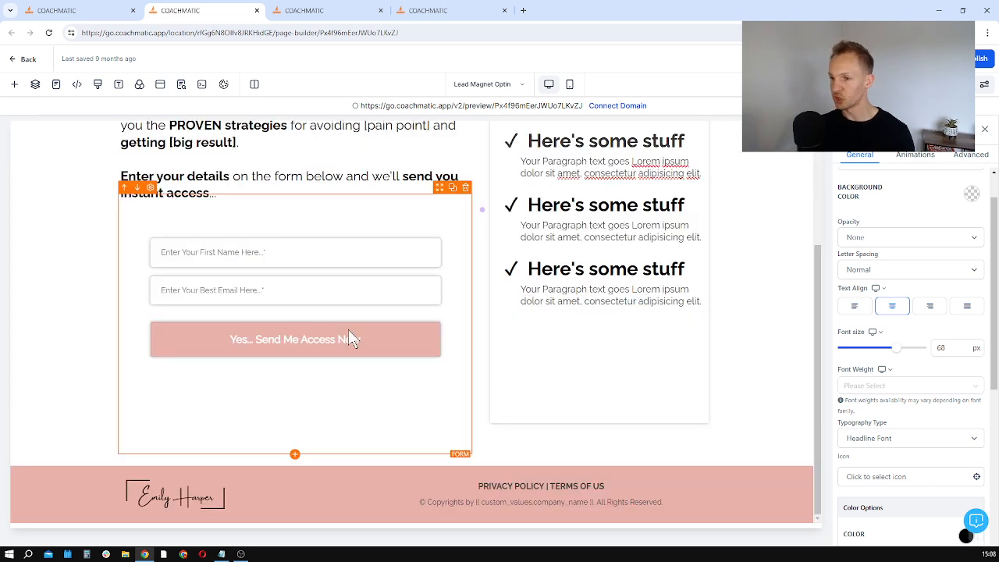
left_click(284, 295)
scroll(593, 295, "up", 1)
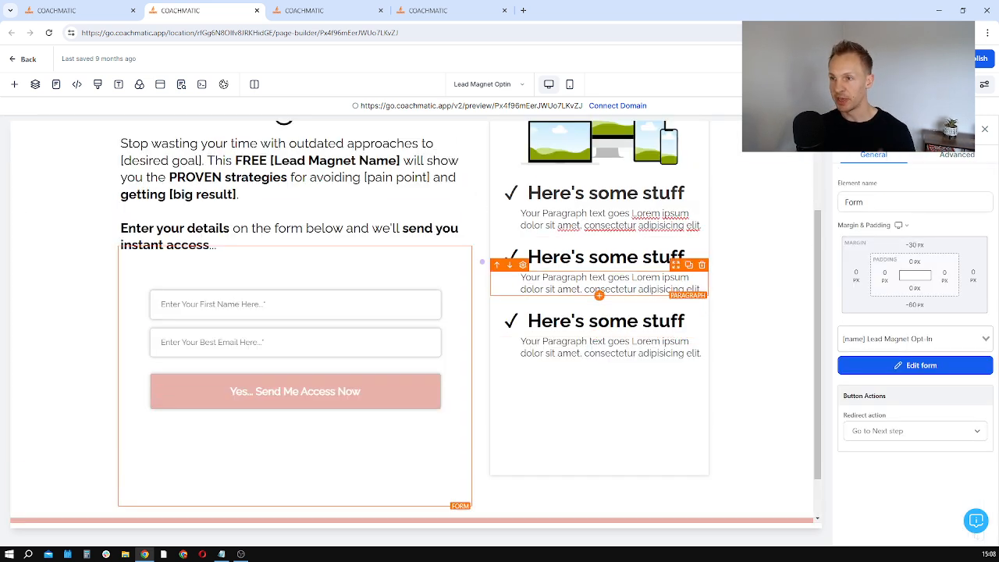
scroll(545, 328, "down", 1)
scroll(360, 334, "up", 2)
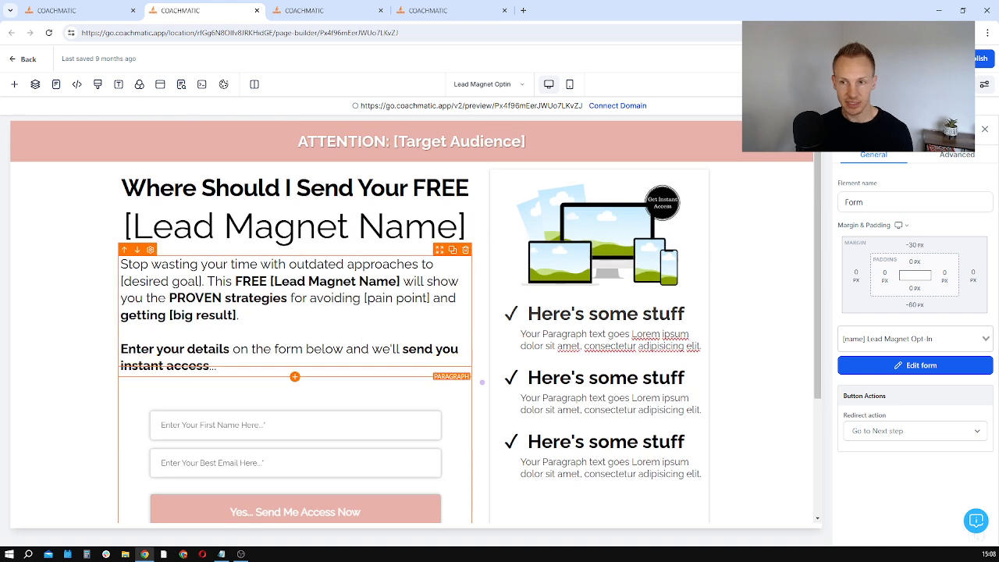
scroll(525, 310, "down", 2)
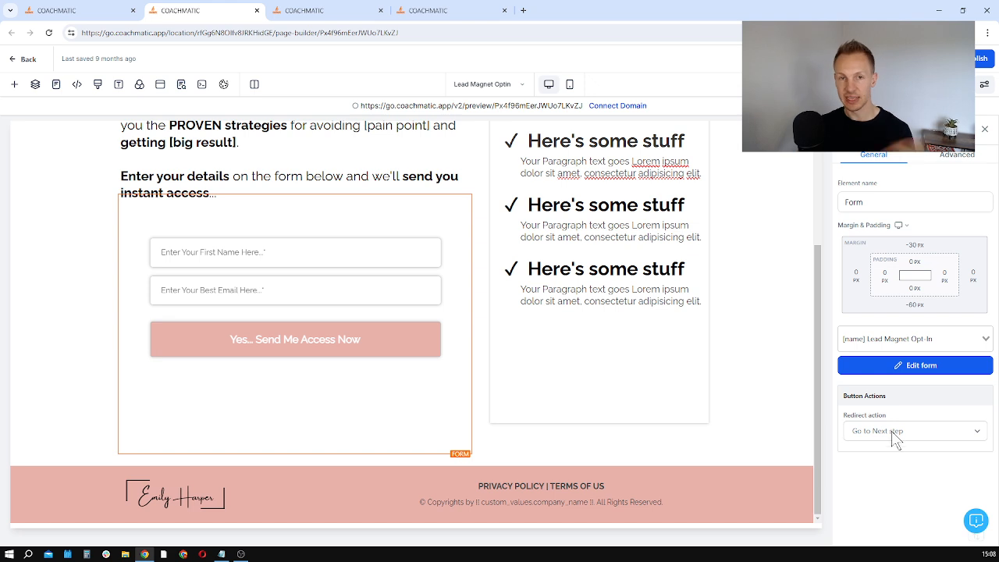
scroll(739, 279, "up", 2)
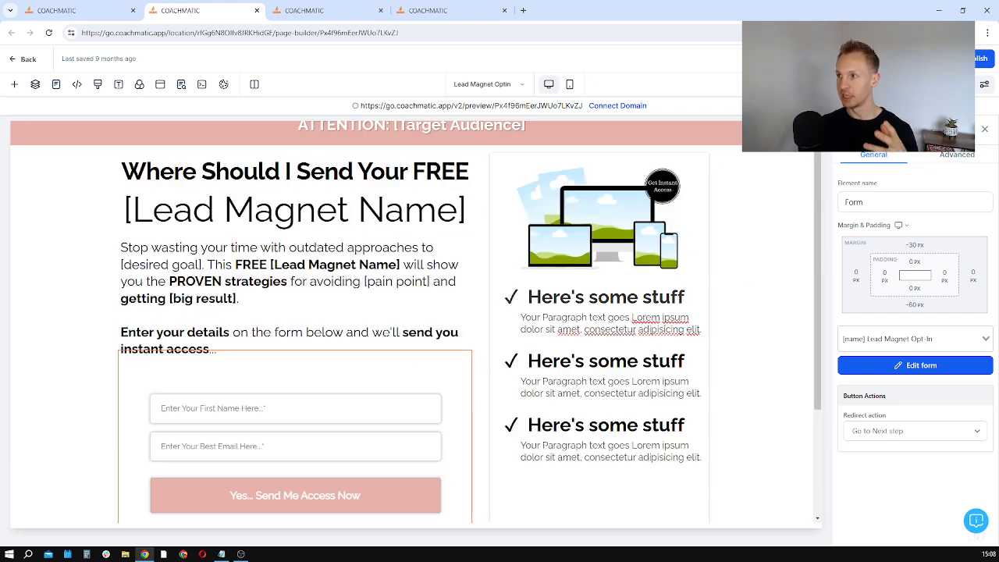
Step: Examine the title and description content in the opt-in page's SEO meta data
left_click(181, 84)
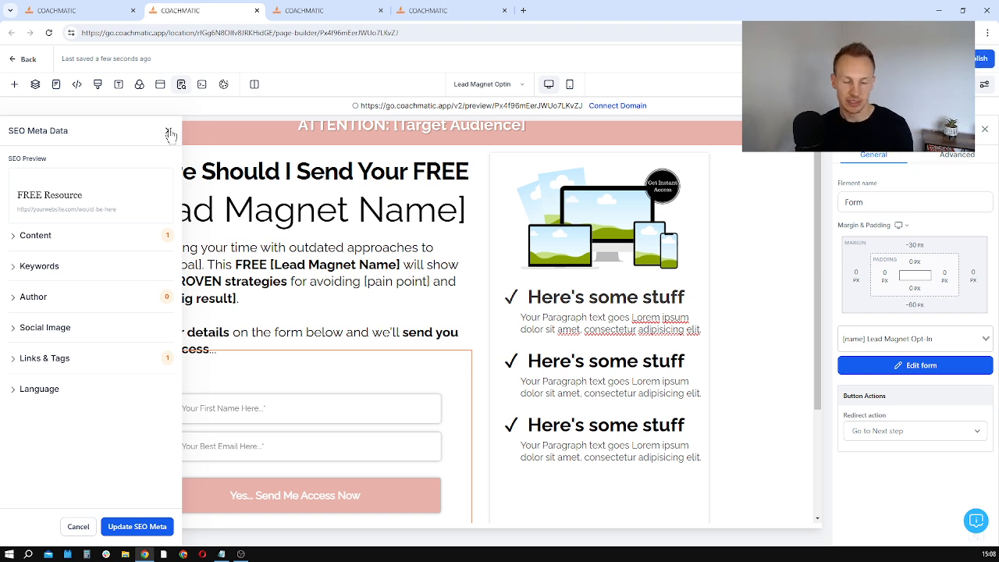
left_click(37, 235)
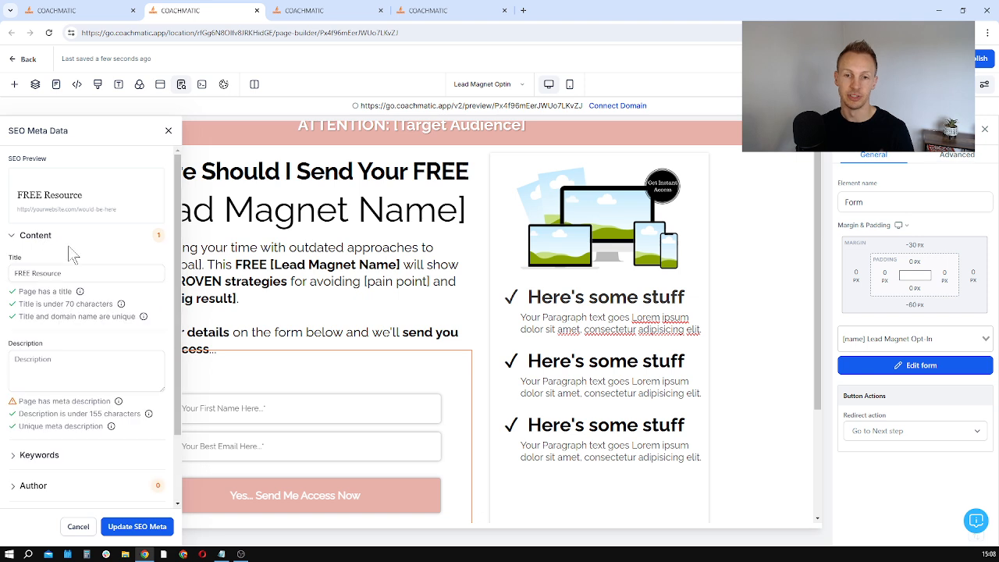
left_click(171, 133)
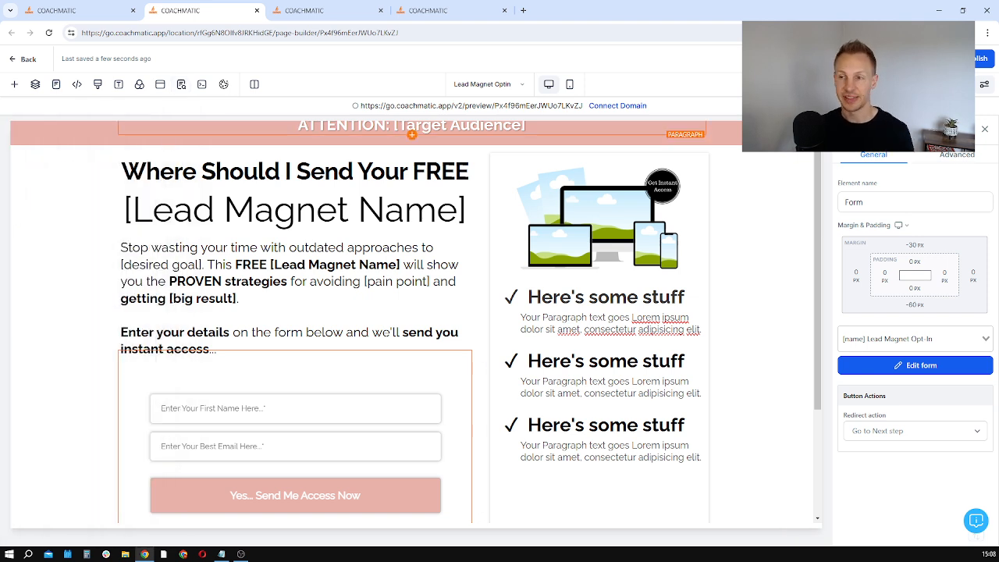
Step: Open the Lead Magnet Optin Thank You page and examine its send-from email, support email and Facebook group name placeholders
left_click(501, 86)
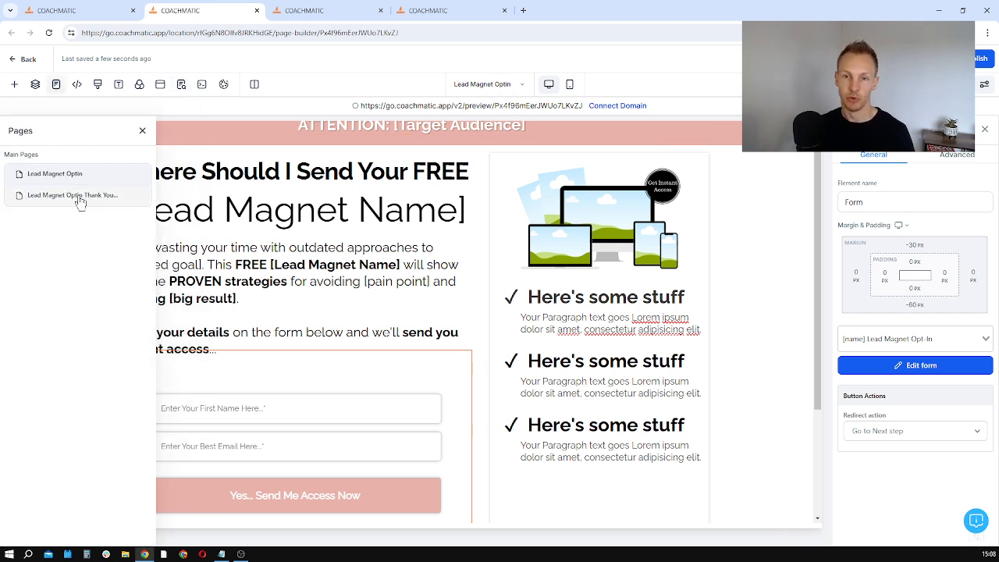
left_click(82, 201)
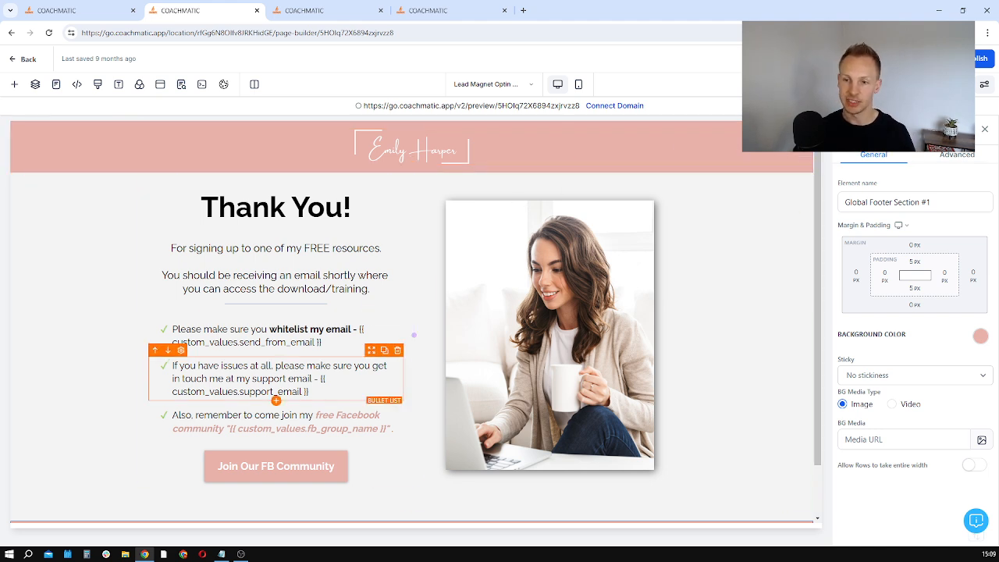
left_click_drag(321, 342, 364, 330)
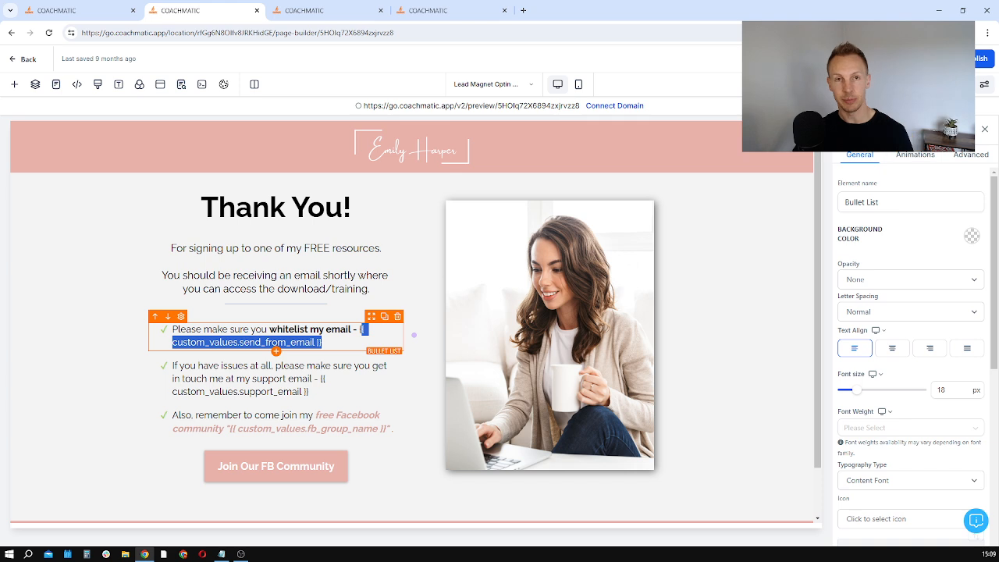
left_click_drag(309, 391, 223, 391)
left_click(303, 419)
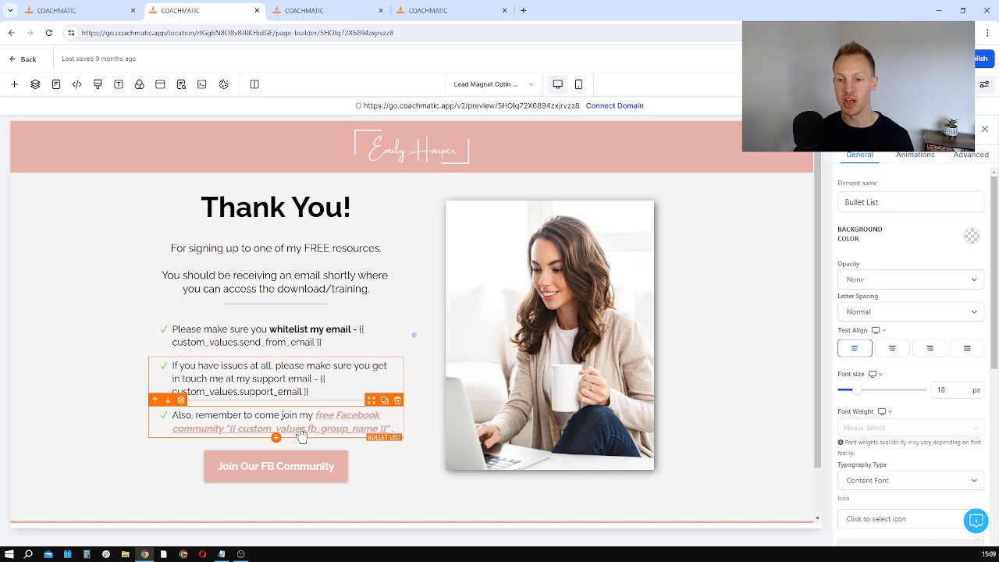
Step: Examine the FB Group Name and FB Group URL custom values, and search the custom values for "email"
left_click(335, 10)
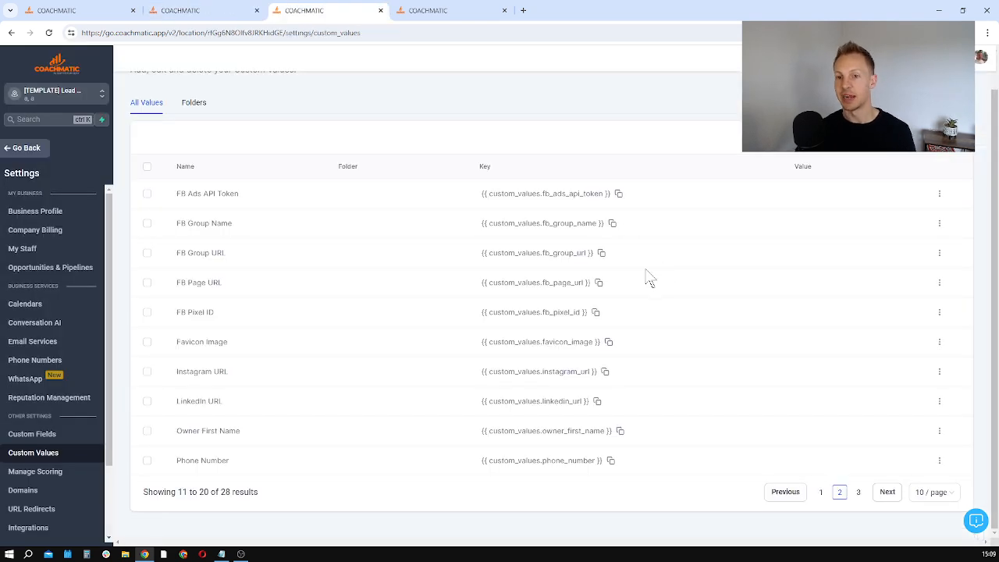
left_click_drag(234, 256, 189, 250)
left_click_drag(241, 224, 177, 231)
left_click(859, 137)
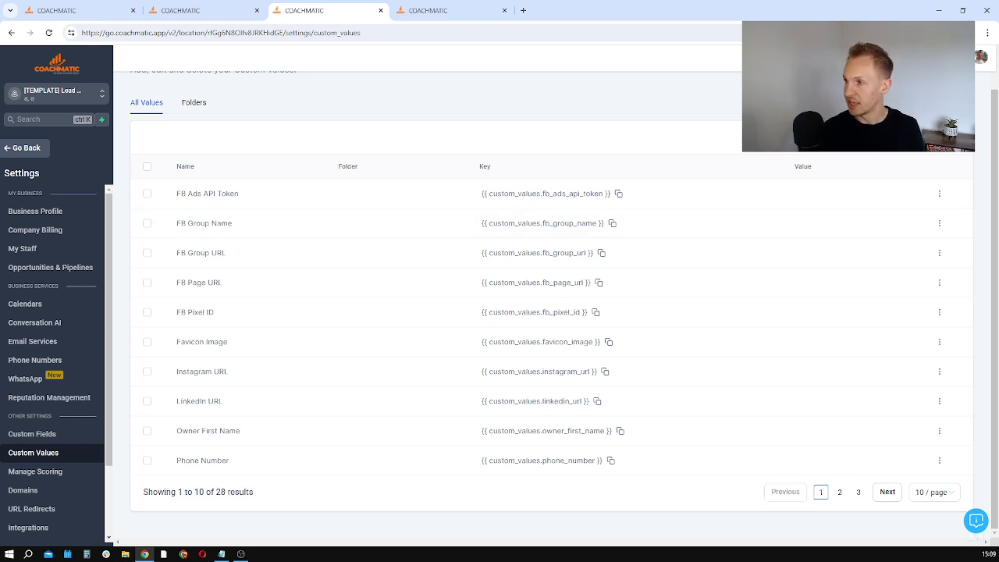
type("email")
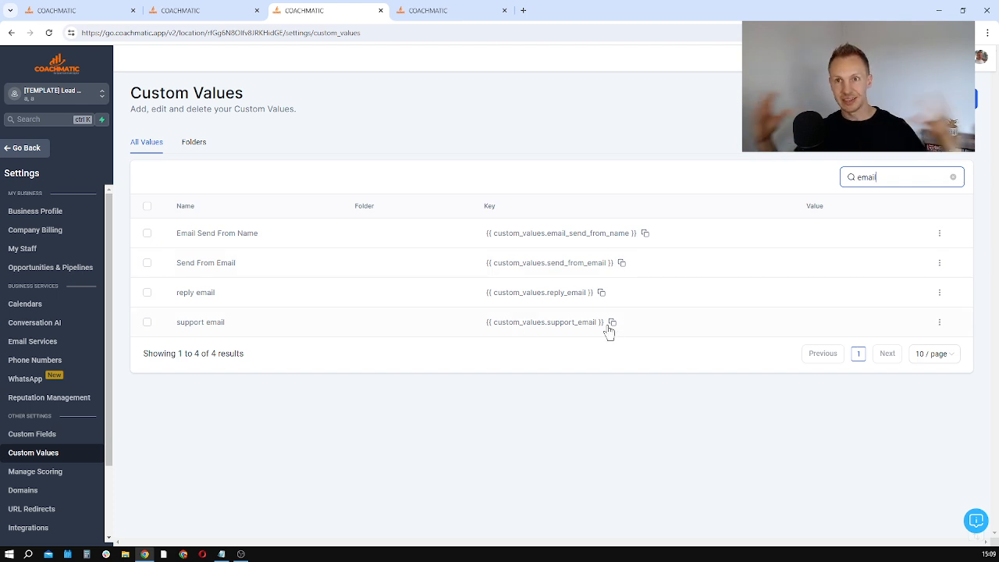
Step: Clear the custom values search and examine the image source placeholder of the photo on the thank-you page
left_click(952, 178)
left_click(199, 10)
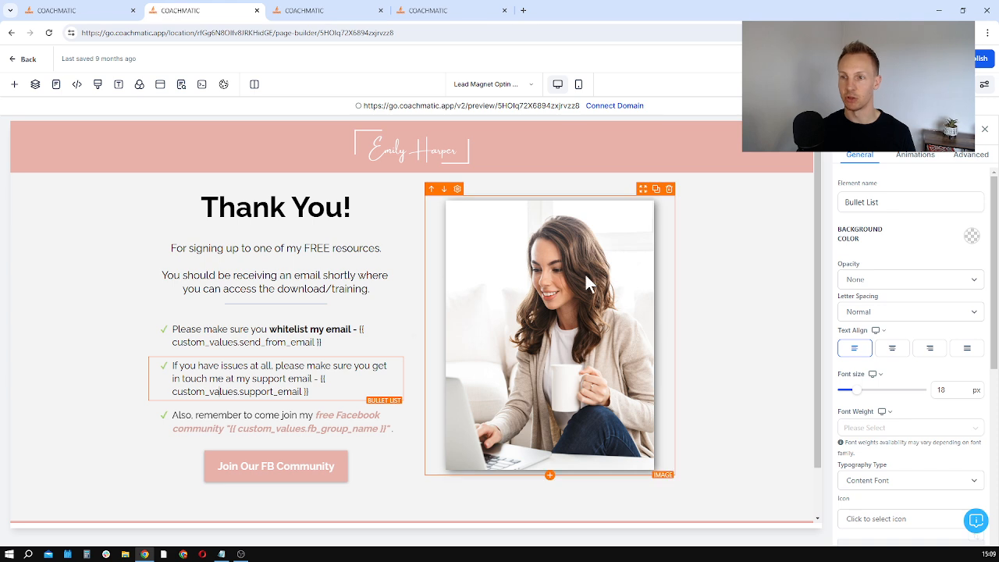
scroll(587, 281, "down", 2)
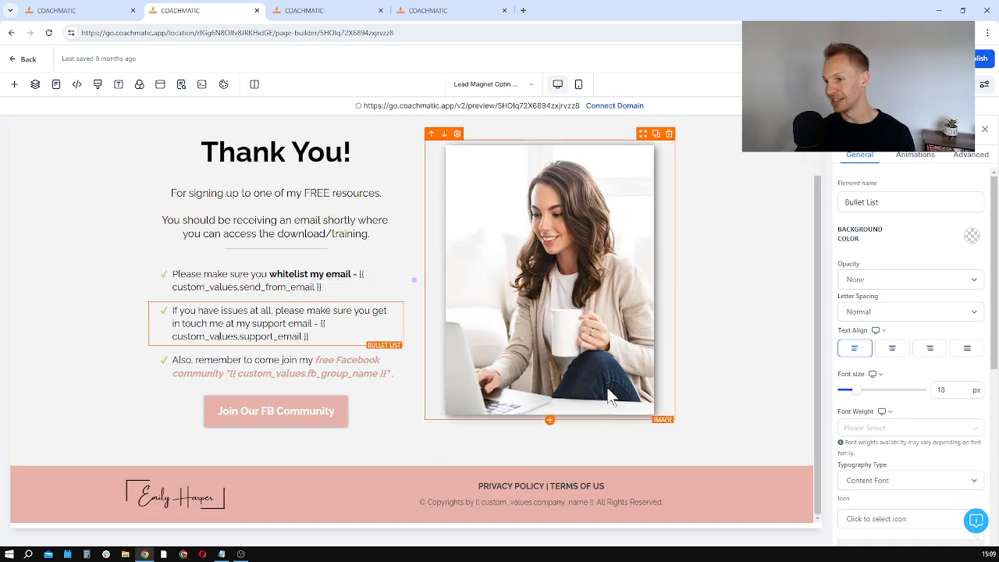
left_click(572, 266)
scroll(888, 422, "down", 2)
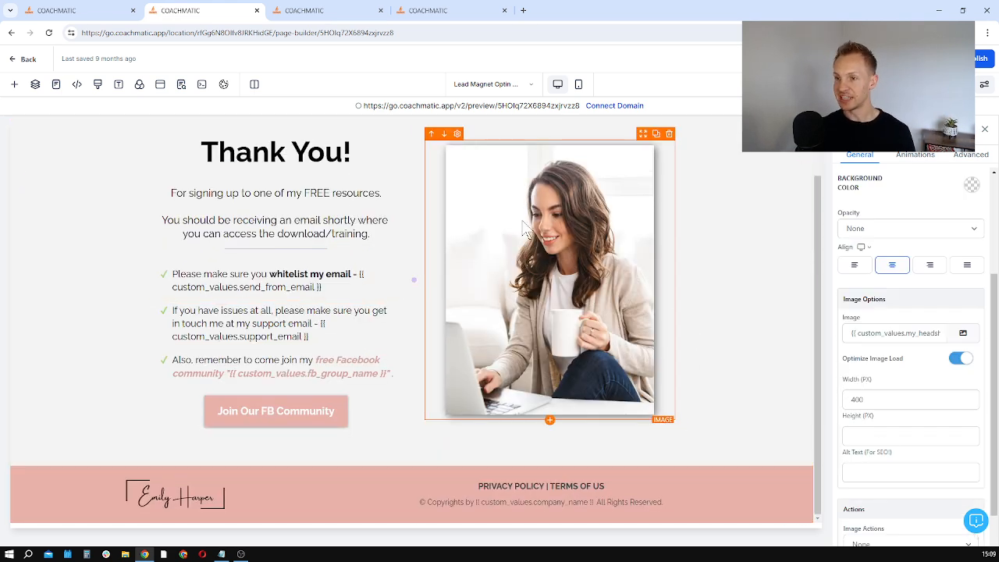
left_click_drag(895, 333, 960, 335)
left_click(703, 272)
left_click(599, 258)
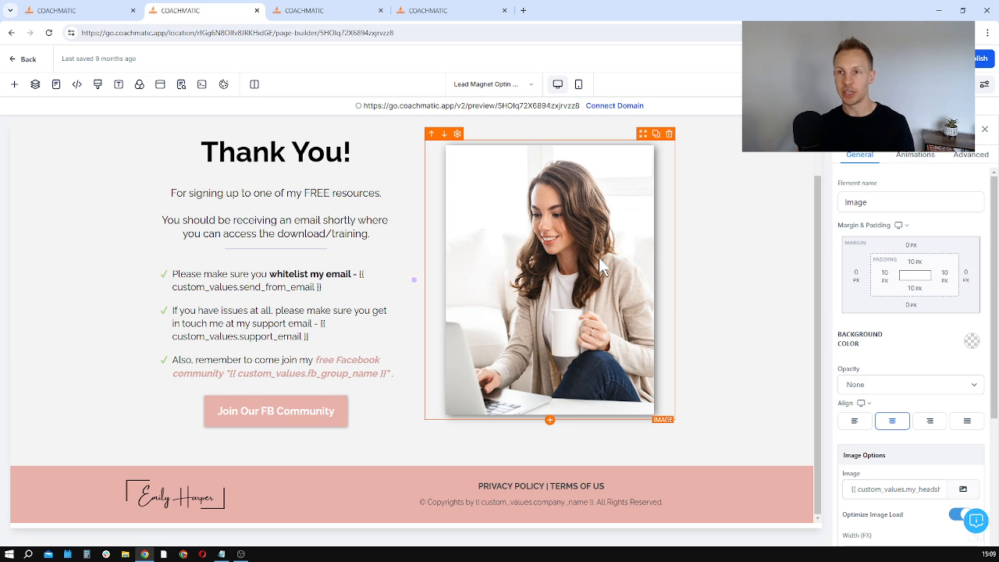
Step: Search the custom values for "photo" and examine the image URL set for Photo of me
left_click(351, 10)
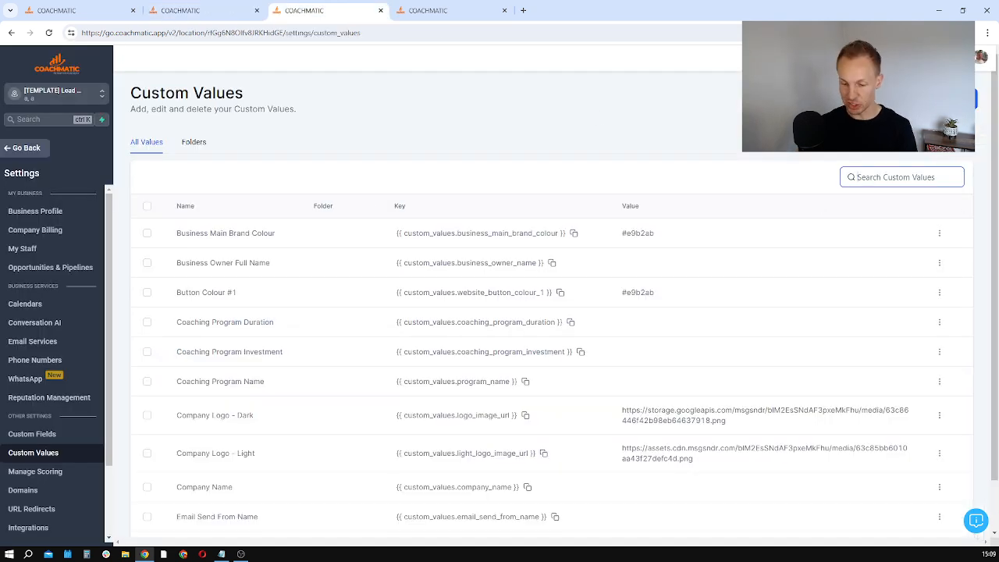
type("photo")
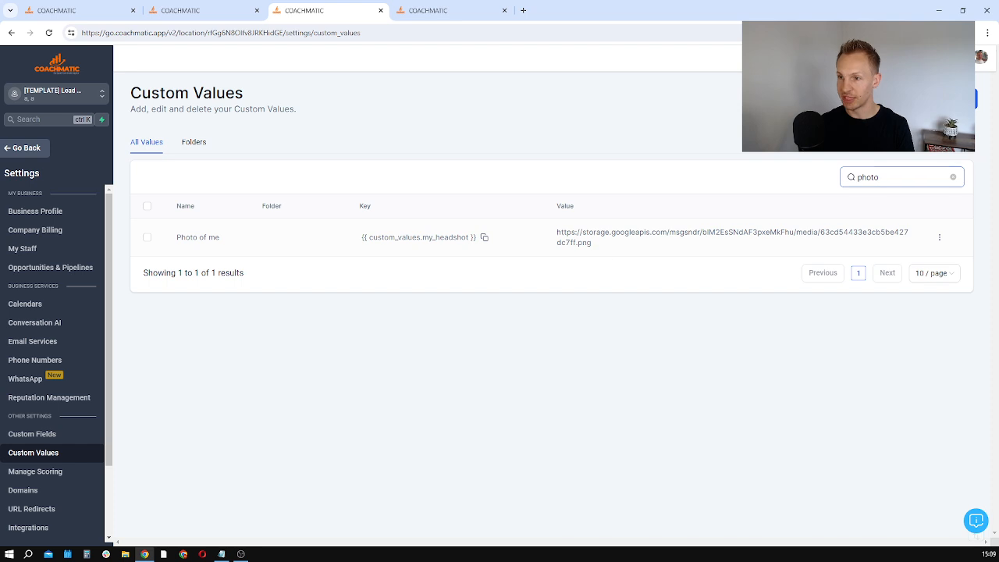
left_click_drag(593, 243, 555, 235)
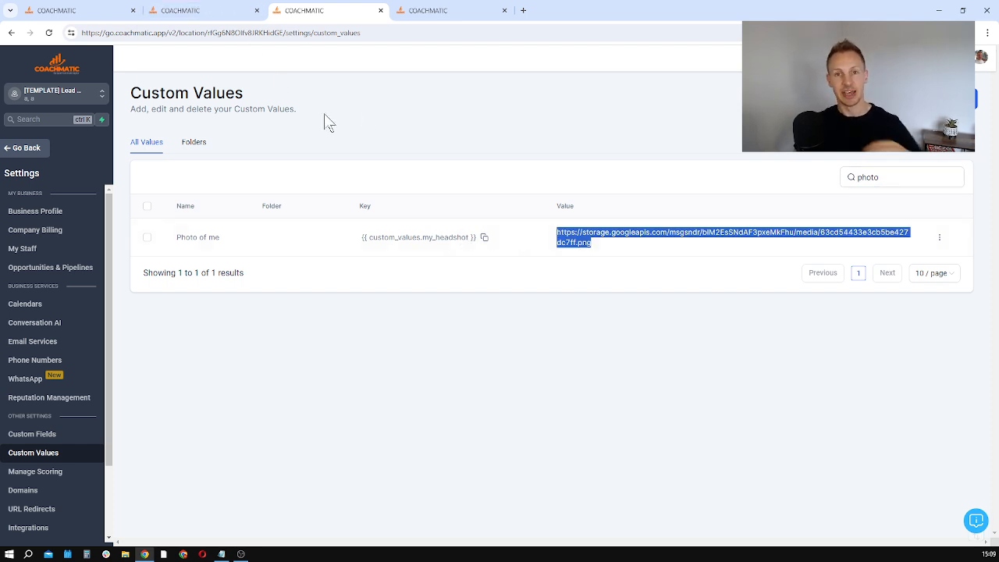
Step: Close the thank-you page editor and open the Lead Magnet Nurture workflow
left_click(239, 10)
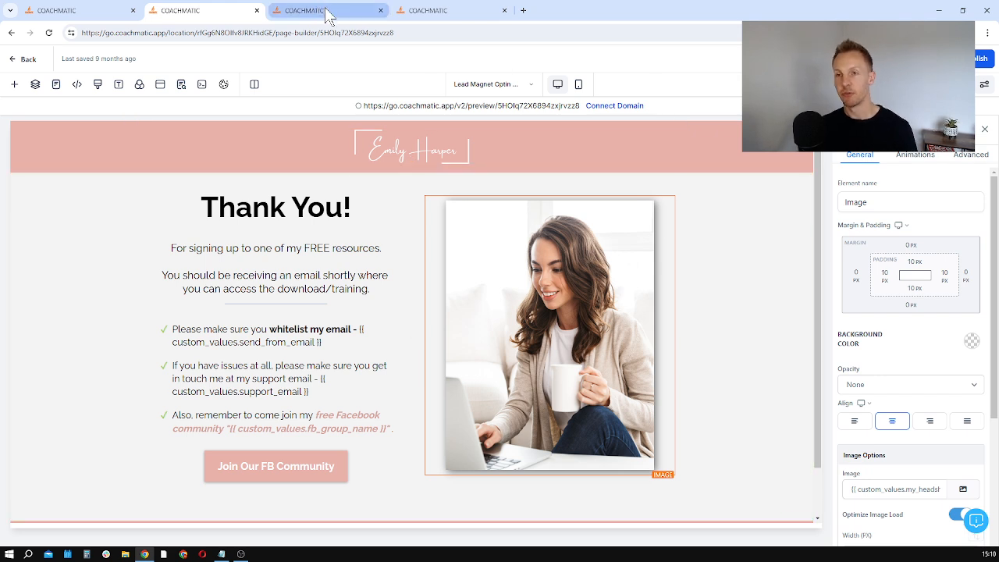
left_click(257, 10)
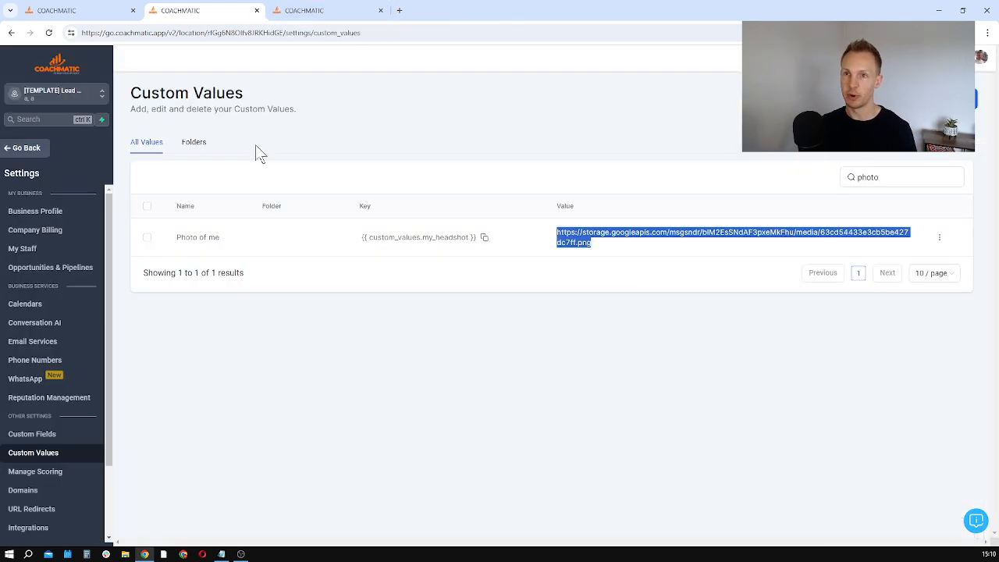
left_click(332, 10)
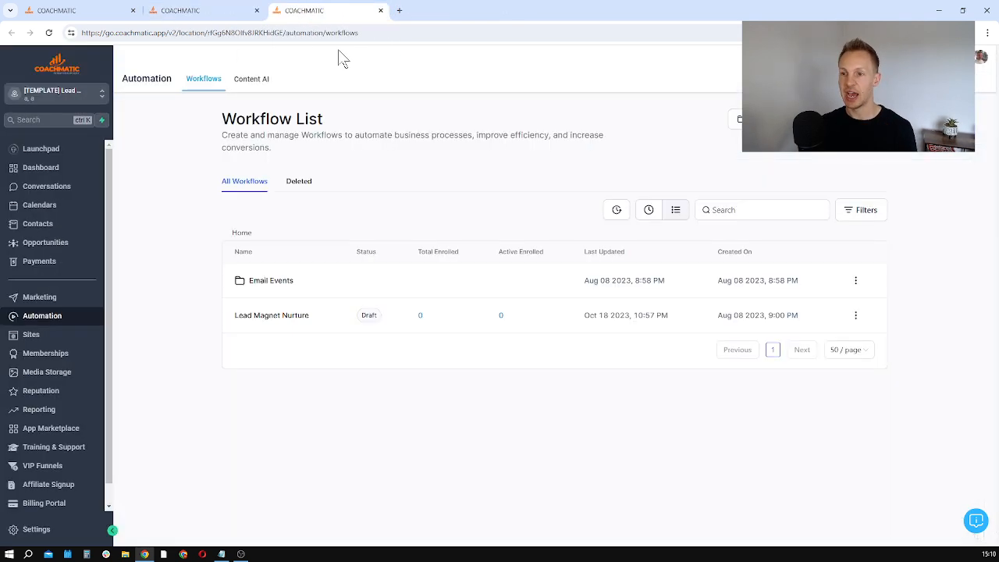
left_click(265, 317)
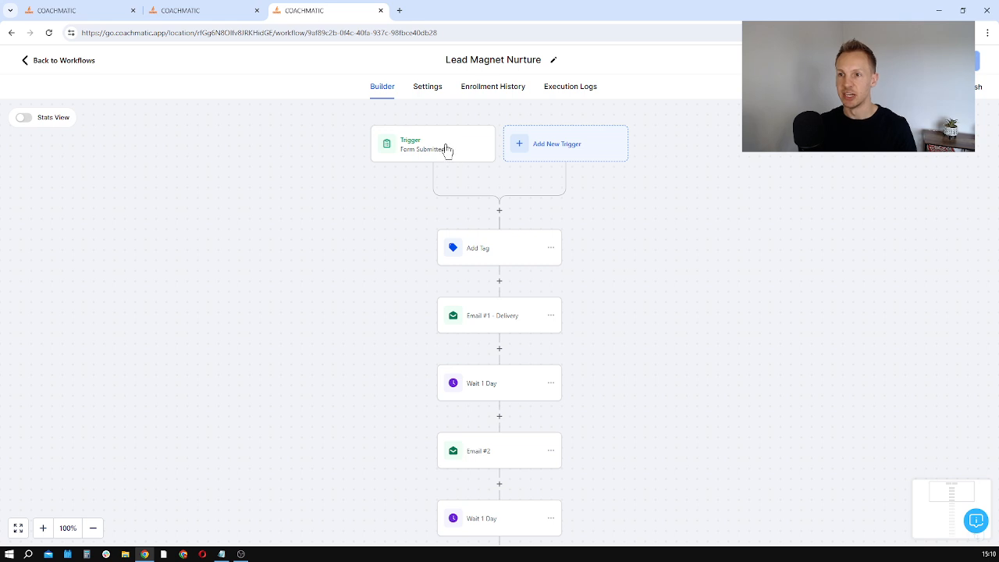
Step: Examine the form filter of the workflow's Form Submitted trigger and the tag assigned by the Add Tag action
left_click(446, 150)
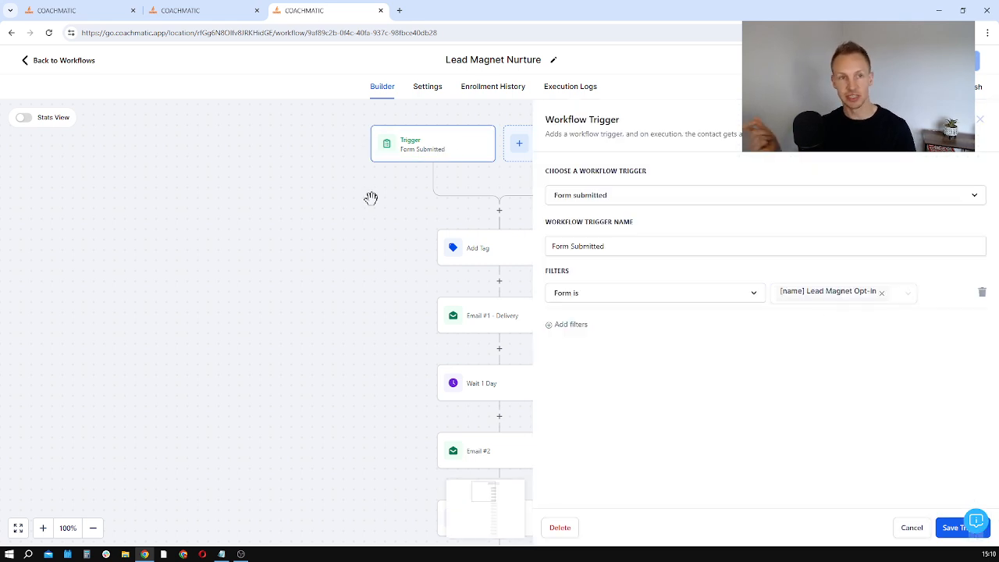
left_click(328, 201)
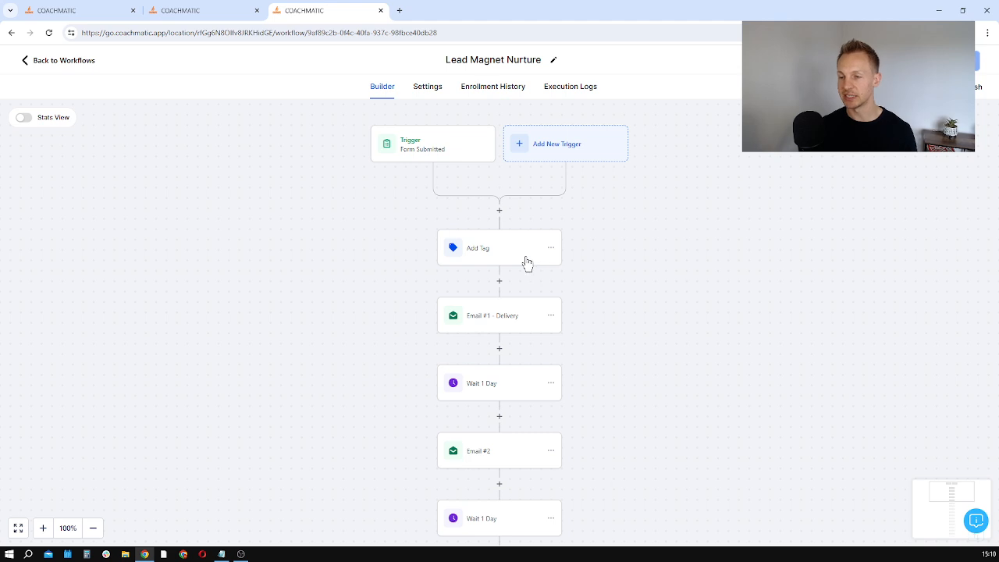
left_click(545, 259)
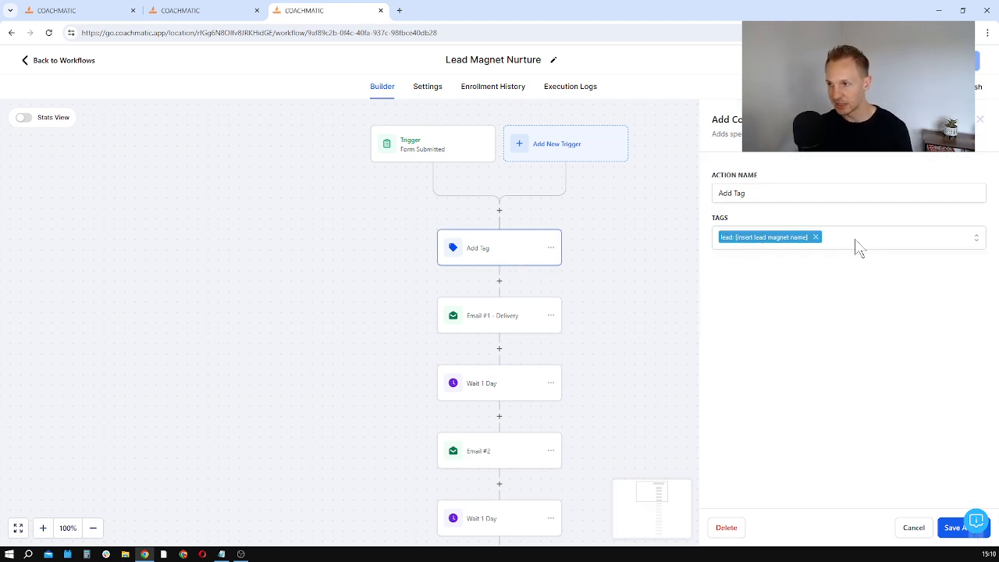
left_click(375, 243)
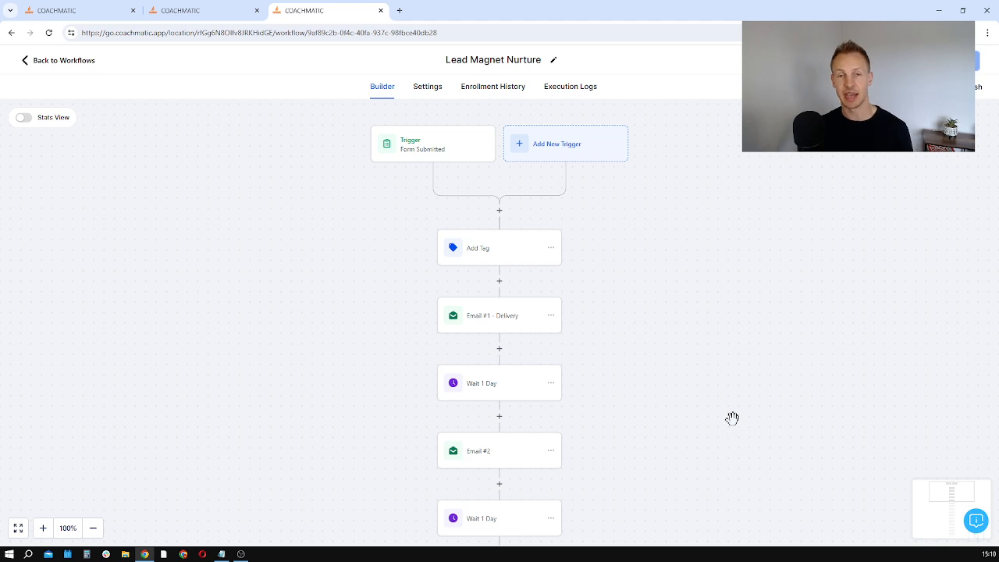
Step: Look through the workflow's email sequence and examine the lead magnet name placeholder in the Email #1 - Delivery subject
scroll(614, 338, "down", 1)
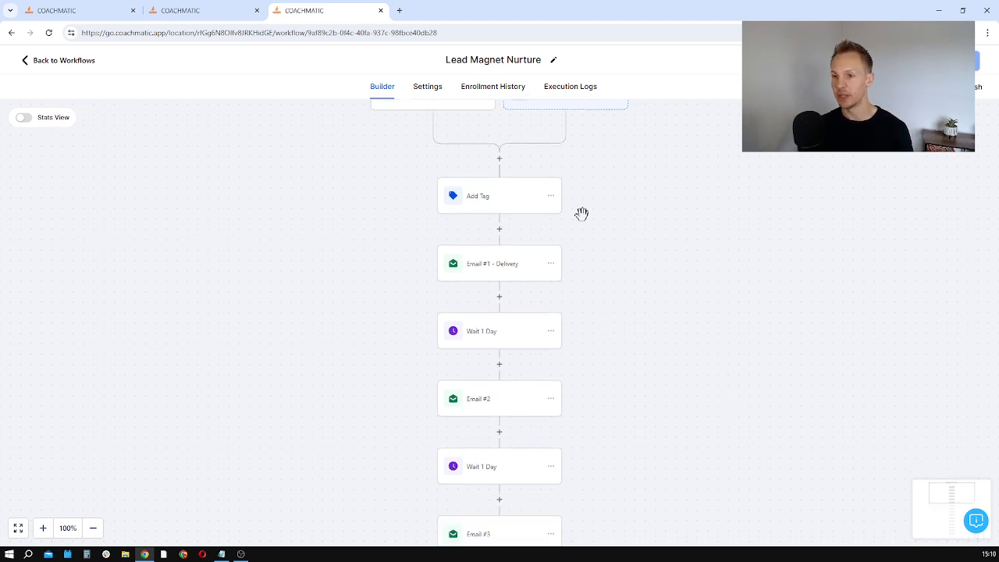
scroll(535, 348, "down", 4)
scroll(539, 354, "down", 8)
scroll(534, 341, "up", 2)
scroll(505, 310, "up", 5)
scroll(504, 311, "up", 5)
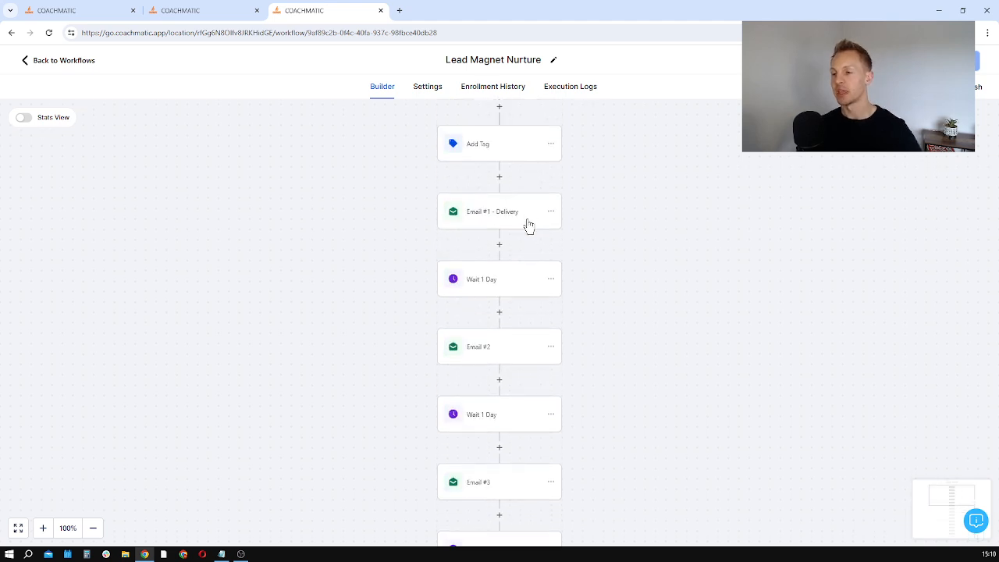
left_click(528, 225)
scroll(855, 328, "down", 2)
left_click_drag(840, 251, 762, 251)
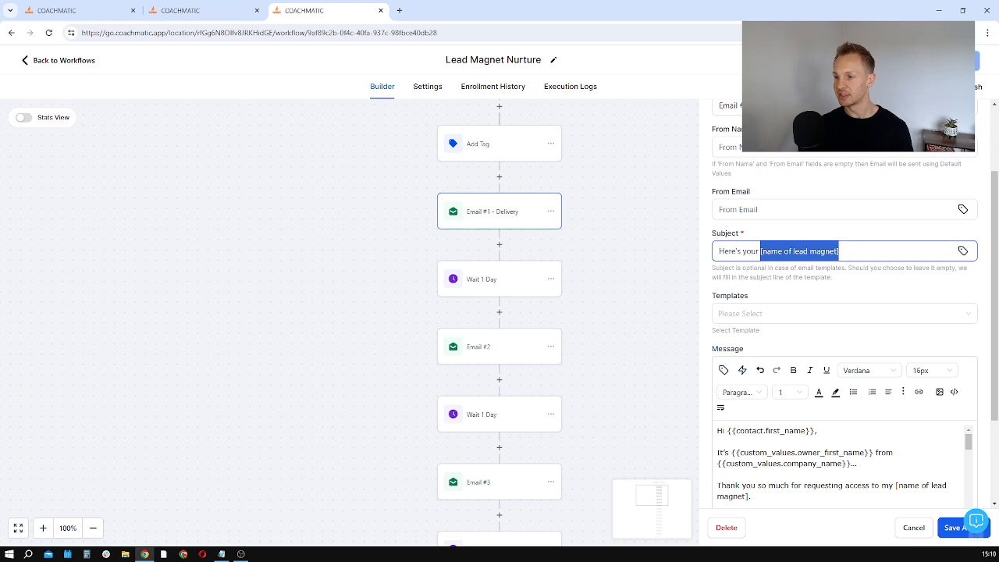
Step: Examine the contact name, owner name, company name and lead magnet placeholders in the Email #1 - Delivery message
scroll(844, 312, "down", 1)
left_click_drag(851, 360, 730, 360)
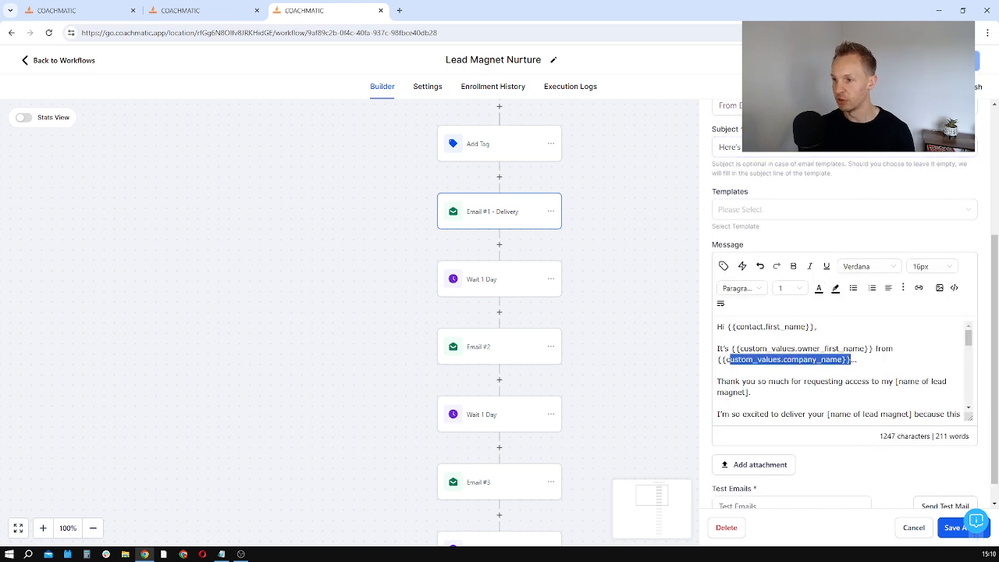
left_click_drag(874, 349, 743, 349)
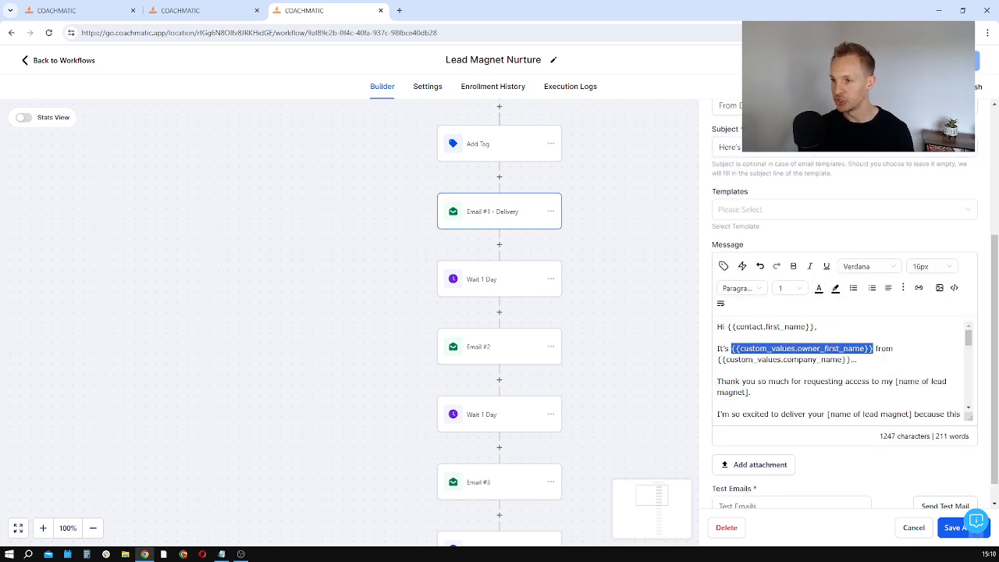
left_click_drag(813, 326, 746, 327)
scroll(839, 367, "down", 1)
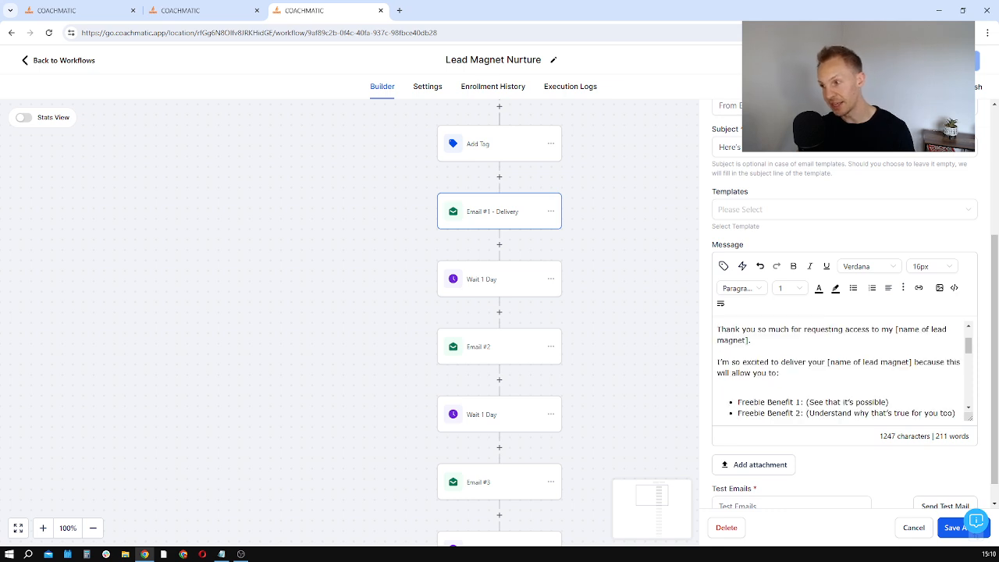
scroll(816, 333, "up", 1)
left_click_drag(894, 330, 756, 395)
Step: Examine the URL embedded in the delivery email's lead magnet access link and the remaining text of the message
scroll(756, 395, "down", 1)
scroll(839, 367, "down", 4)
scroll(839, 367, "up", 2)
left_click(833, 341)
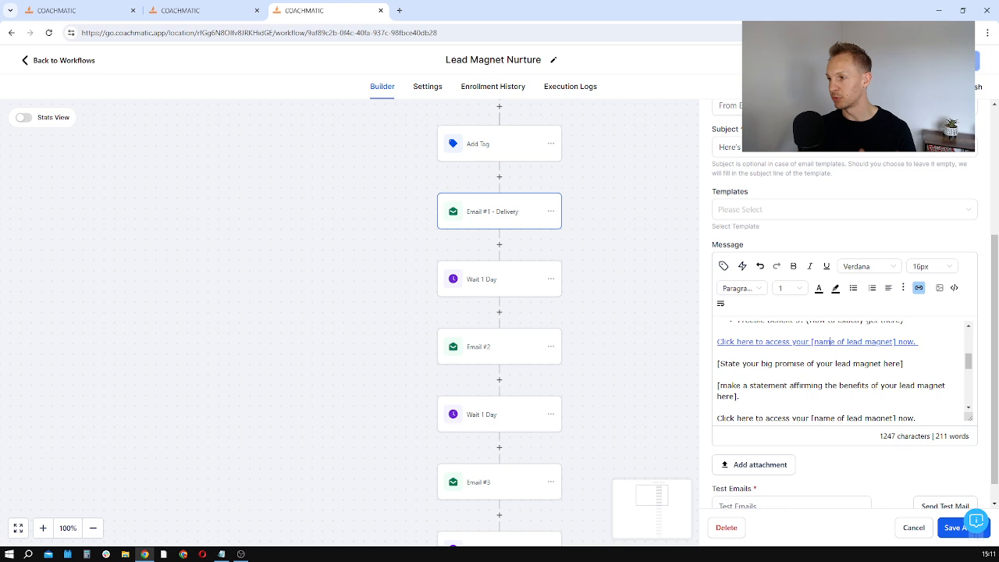
left_click(918, 287)
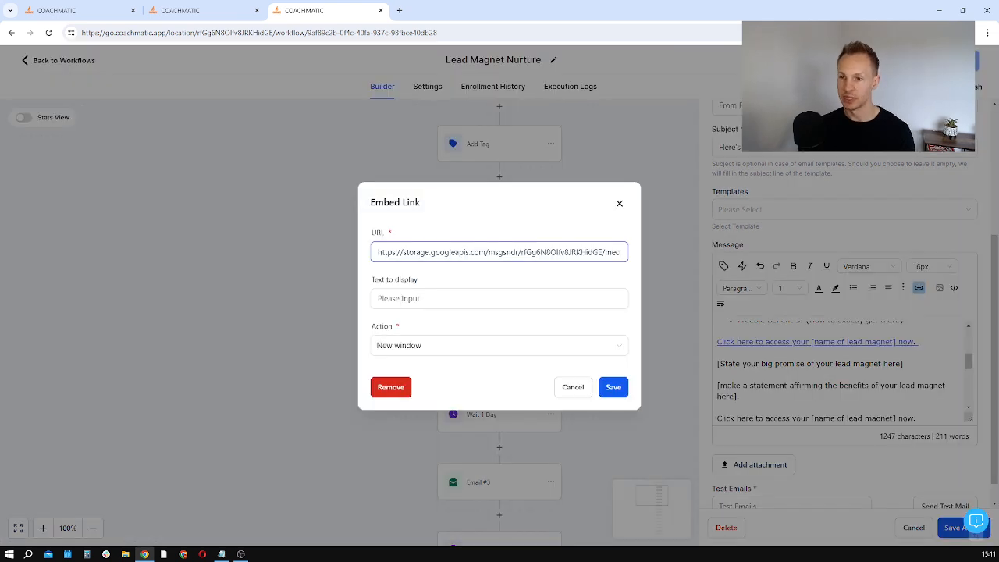
left_click(620, 204)
scroll(840, 367, "down", 6)
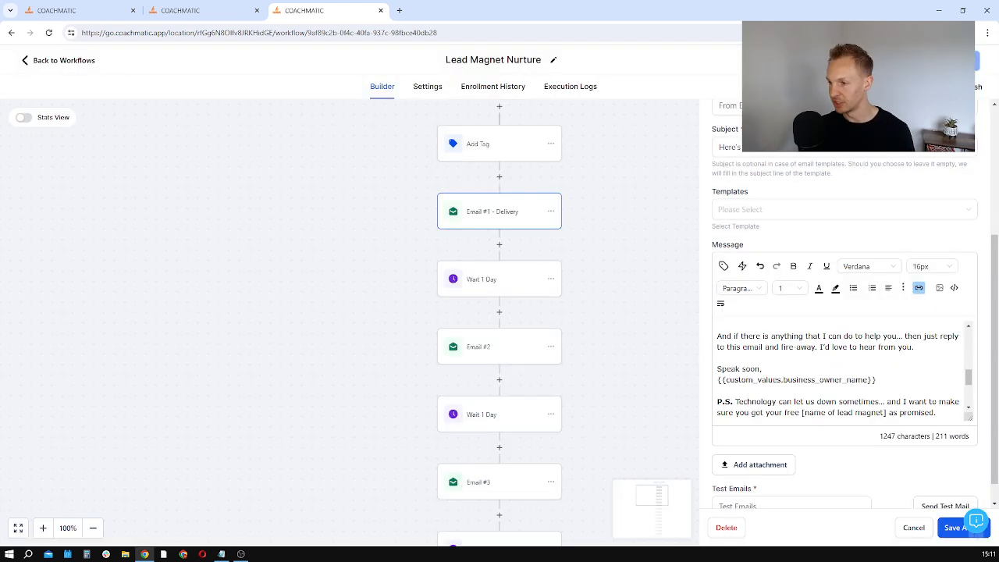
scroll(839, 367, "up", 6)
scroll(470, 292, "up", 3)
scroll(516, 336, "down", 8)
Step: Open Email #3 and examine the lead magnet name placeholders in its subject and message
left_click(521, 359)
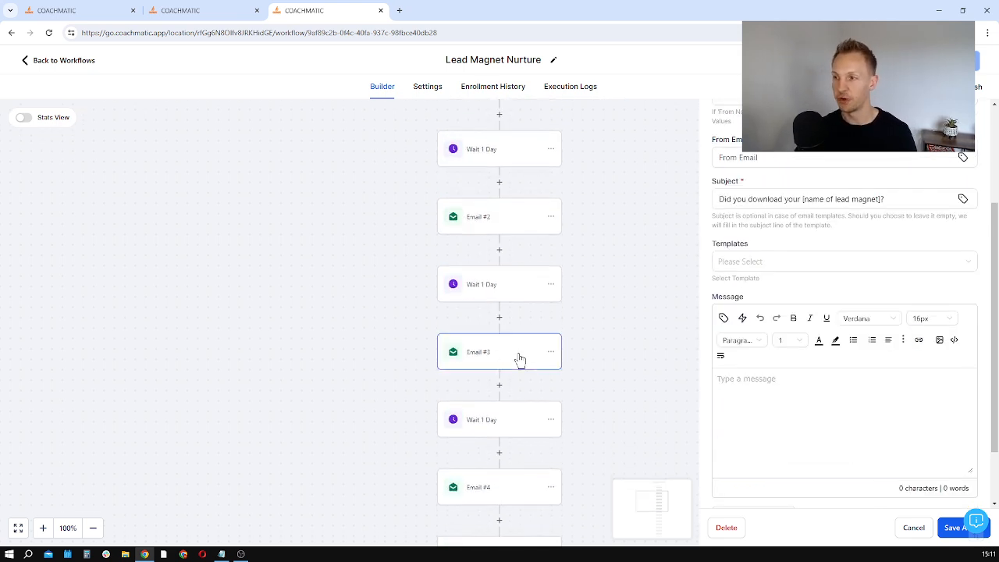
left_click_drag(882, 199, 804, 200)
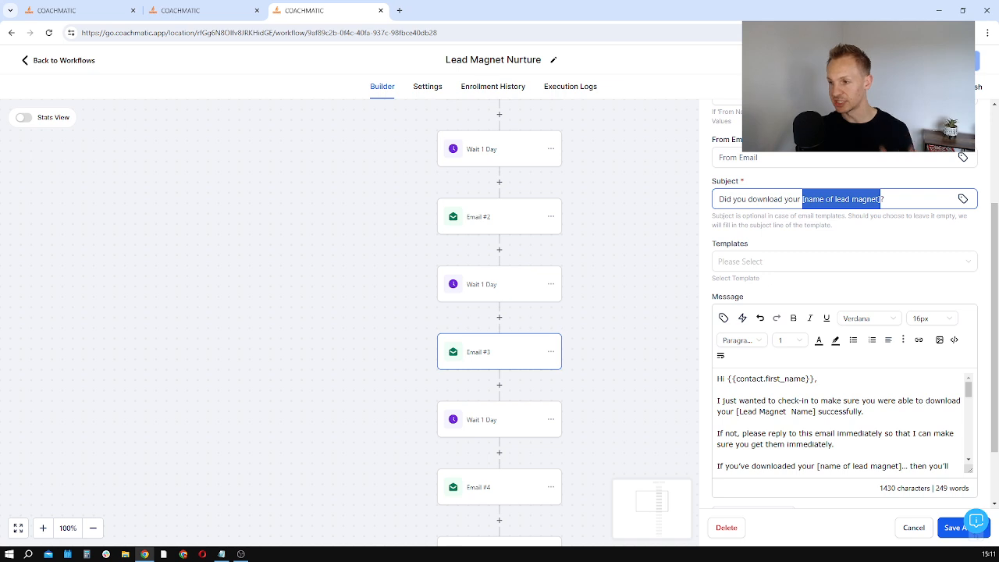
scroll(840, 422, "down", 10)
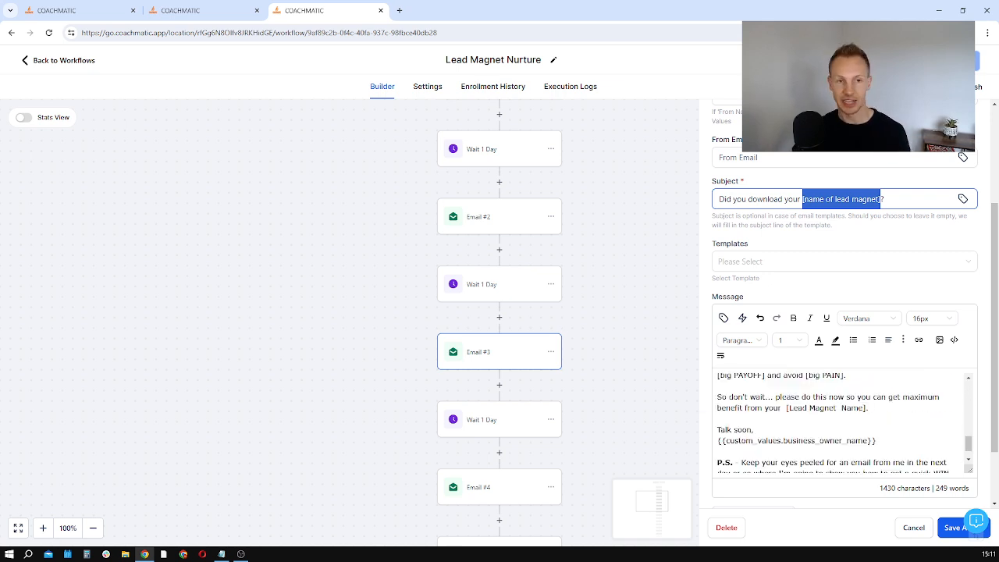
scroll(840, 422, "down", 2)
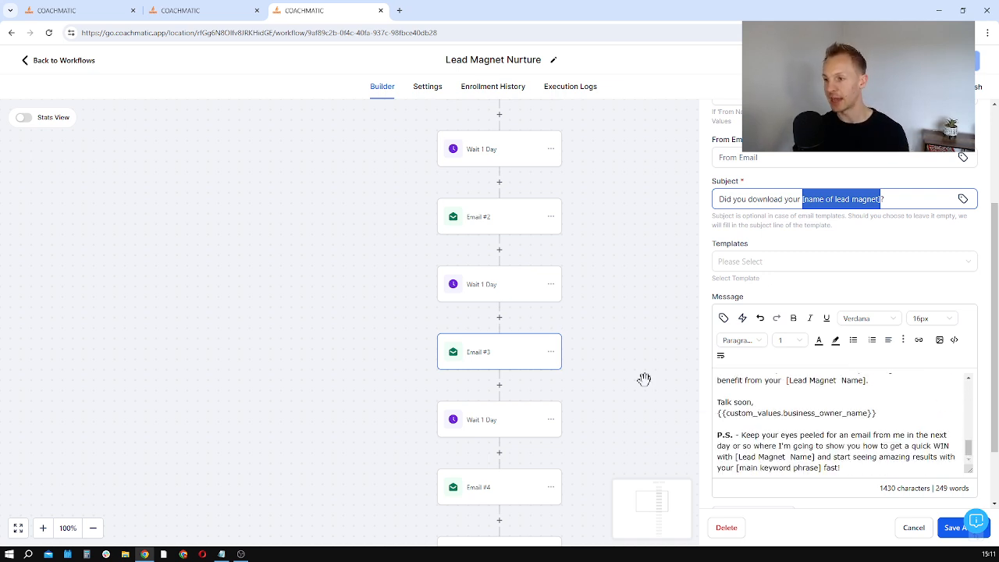
scroll(482, 363, "down", 6)
left_click(594, 314)
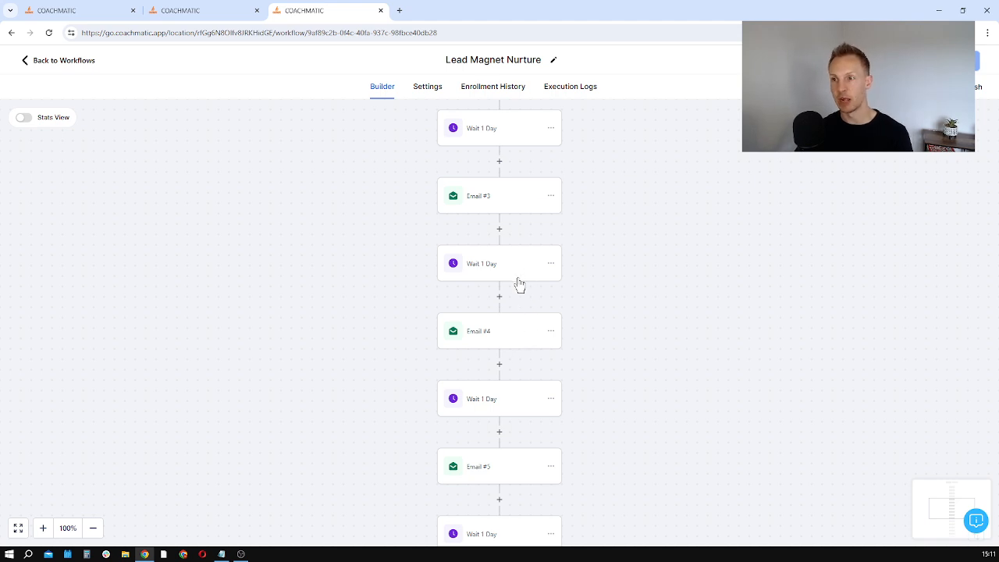
Step: Examine the time delay settings of the Wait 1 Day actions before and after Email #3
scroll(513, 278, "up", 1)
left_click(498, 194)
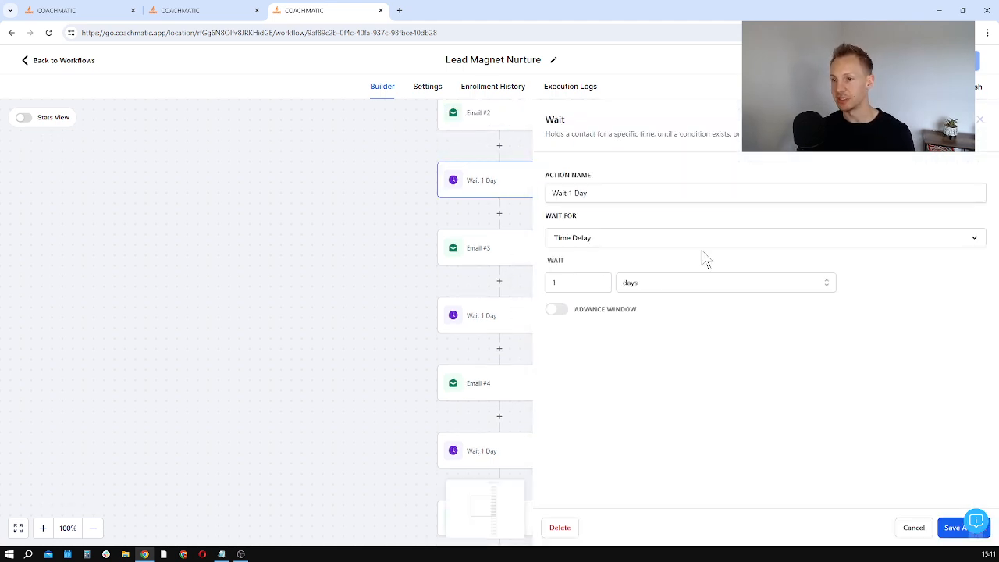
left_click(495, 317)
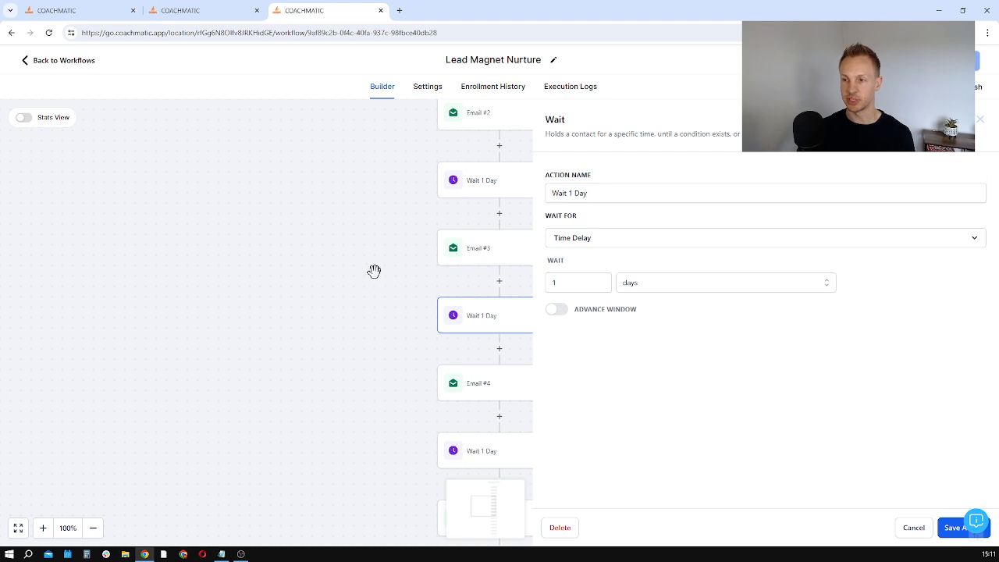
left_click(414, 267)
Step: Open the workflow's settings and examine the from-name placeholder in the sender details
scroll(430, 252, "up", 5)
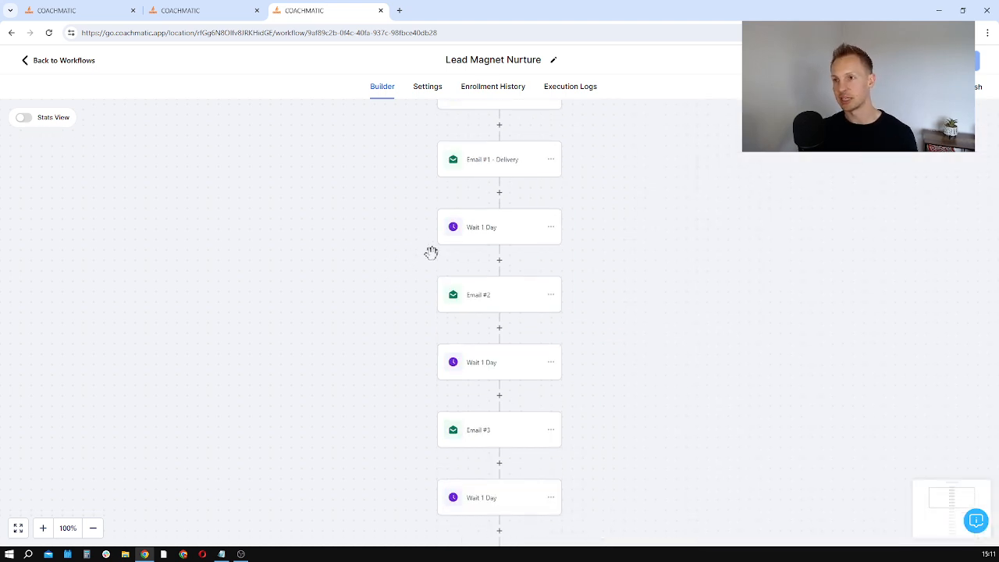
scroll(431, 253, "up", 2)
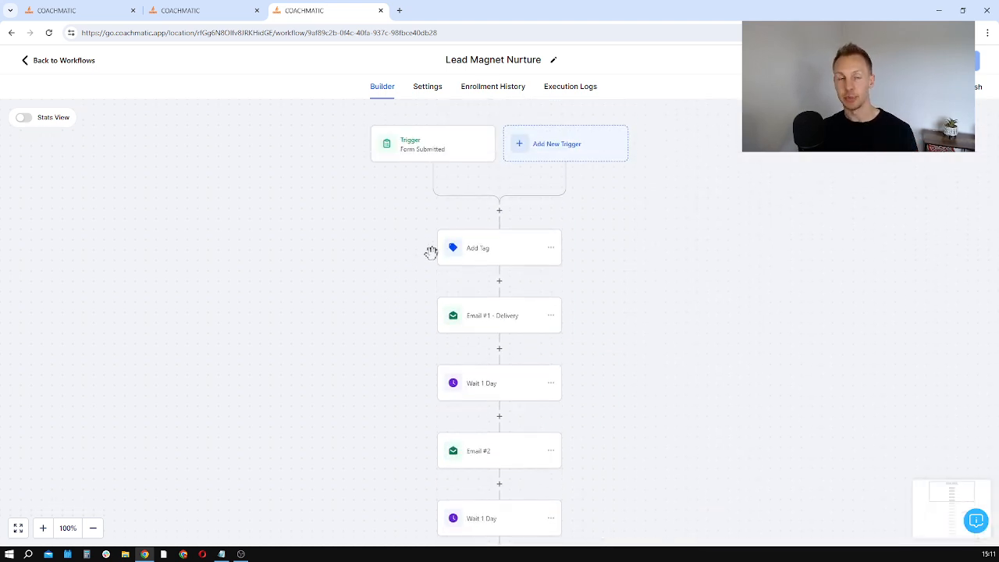
left_click(439, 90)
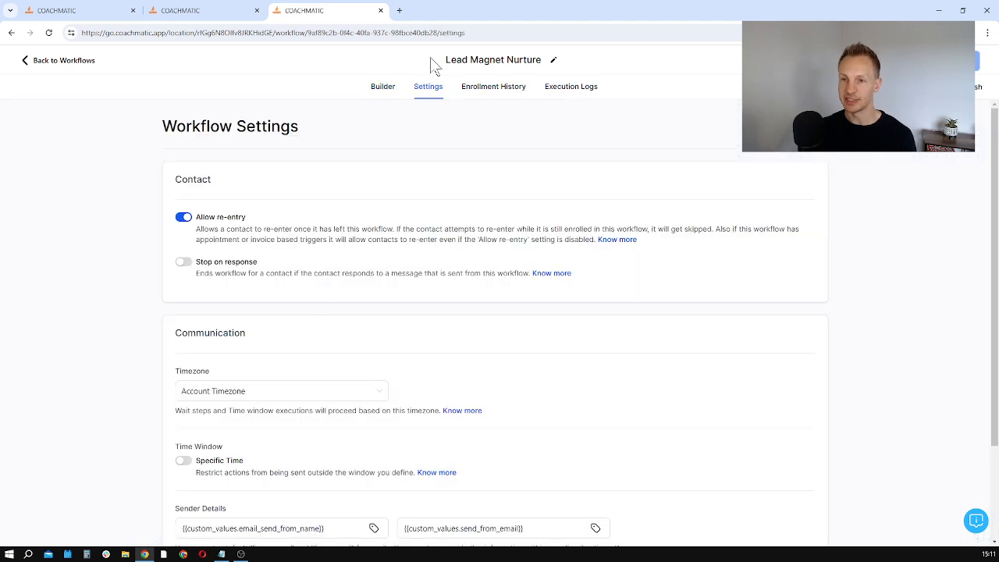
scroll(363, 482, "down", 3)
left_click_drag(344, 406, 178, 408)
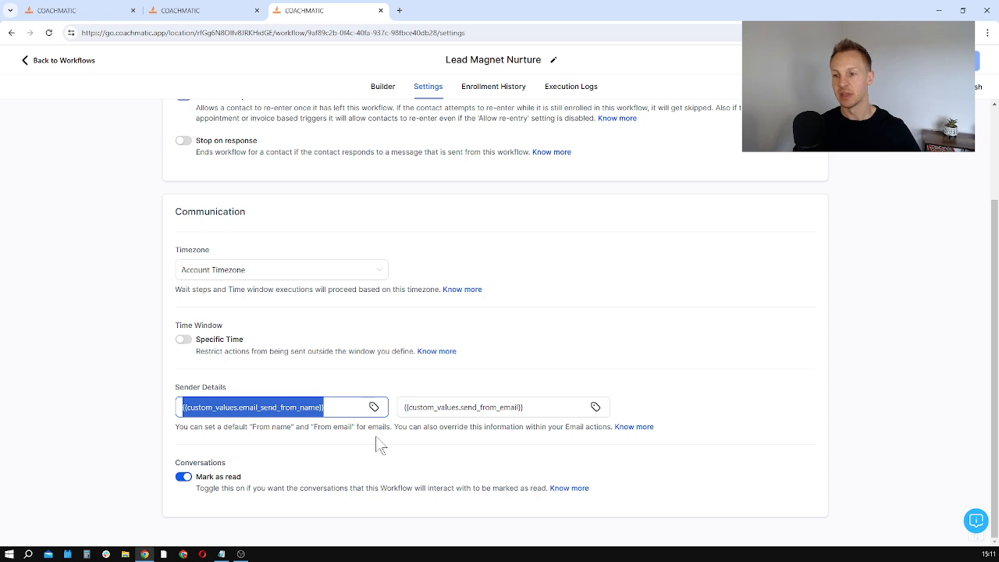
Step: Examine the from-email placeholder in the workflow's sender details, and search the custom values for "email"
left_click_drag(528, 407, 383, 428)
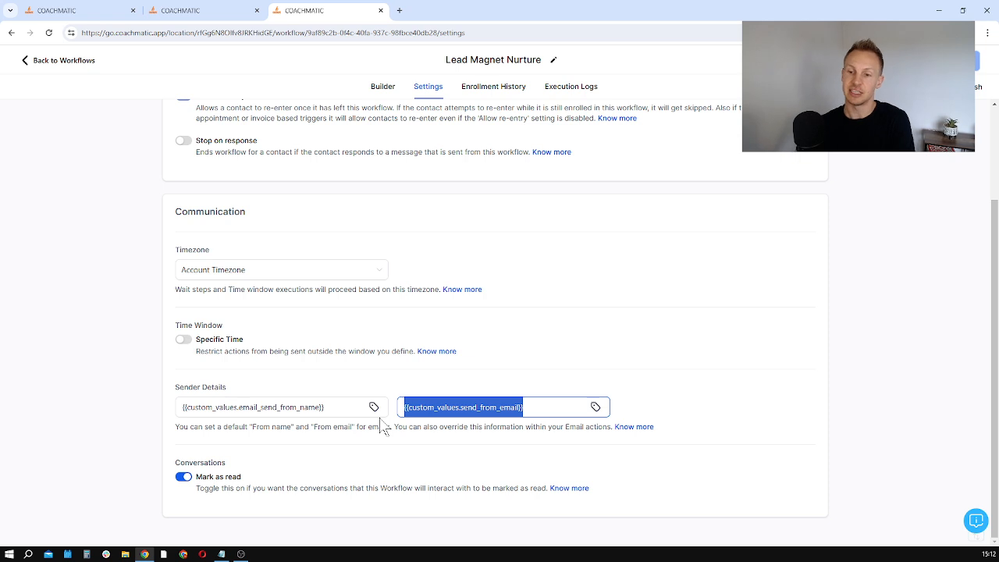
left_click(203, 11)
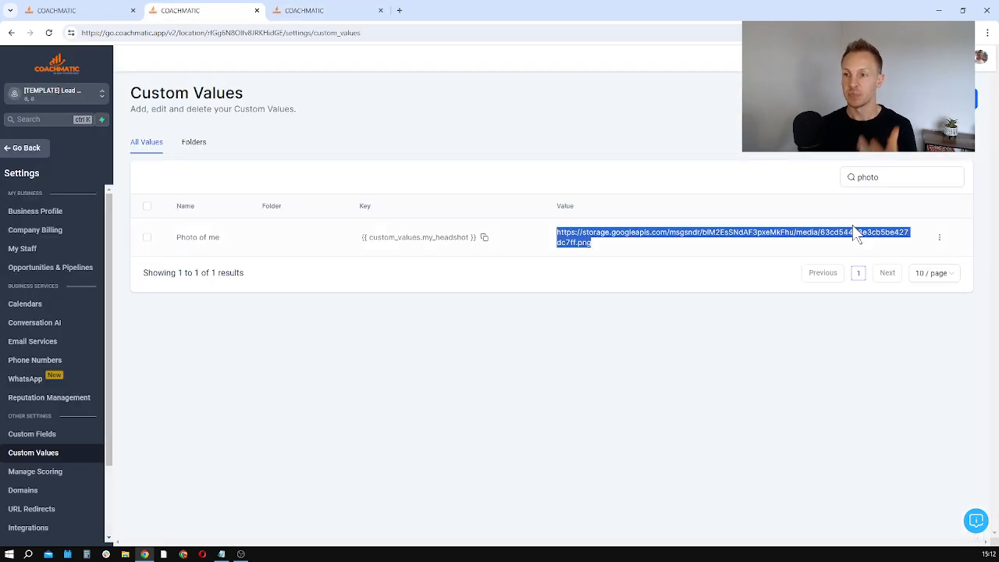
left_click(882, 177)
double_click(868, 178)
type("email")
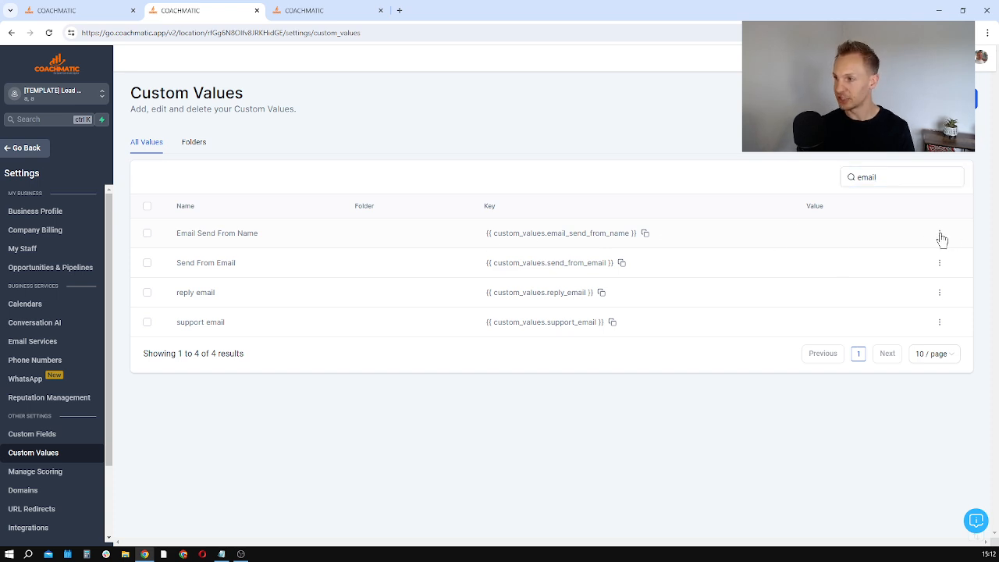
Step: Try a first name followed by "- CoachMatic" as the Email Send From Name custom value, and close it without updating
left_click(941, 234)
left_click(931, 273)
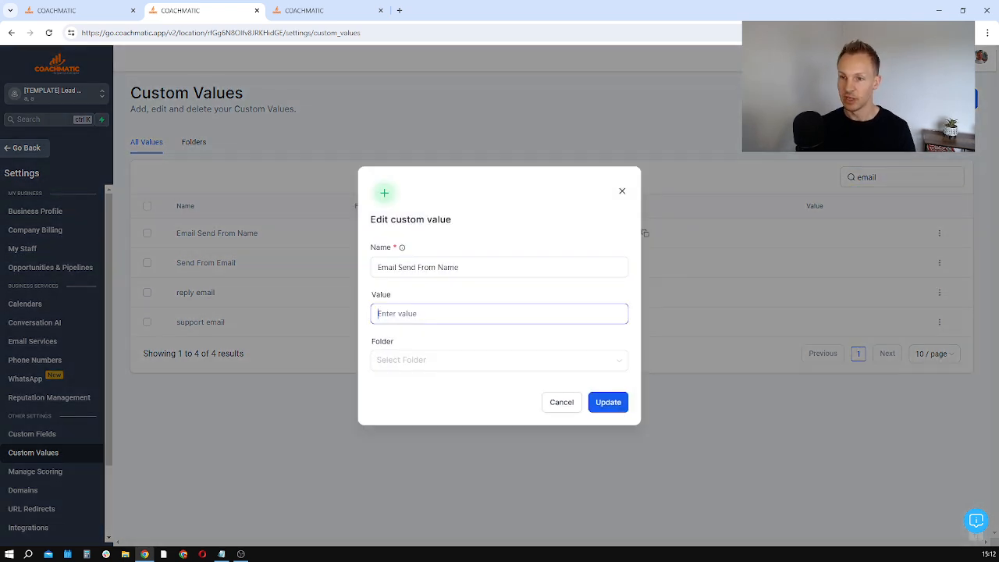
type("Mark - CoachMatic")
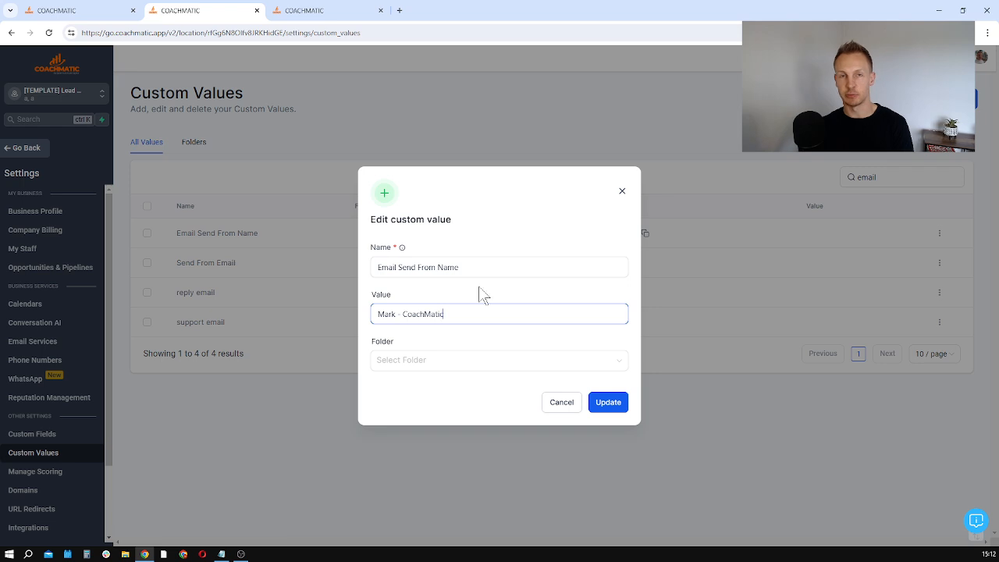
left_click(621, 192)
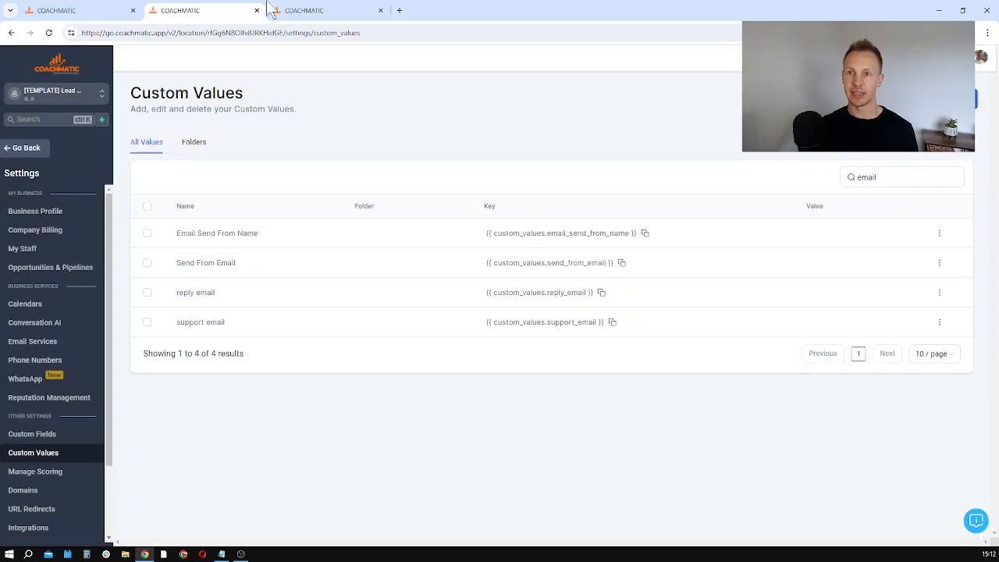
Step: Return to the Lead Magnet Nurture workflow's builder and examine the From Name and From Email fields of Email #1 - Delivery
left_click(311, 10)
left_click(381, 93)
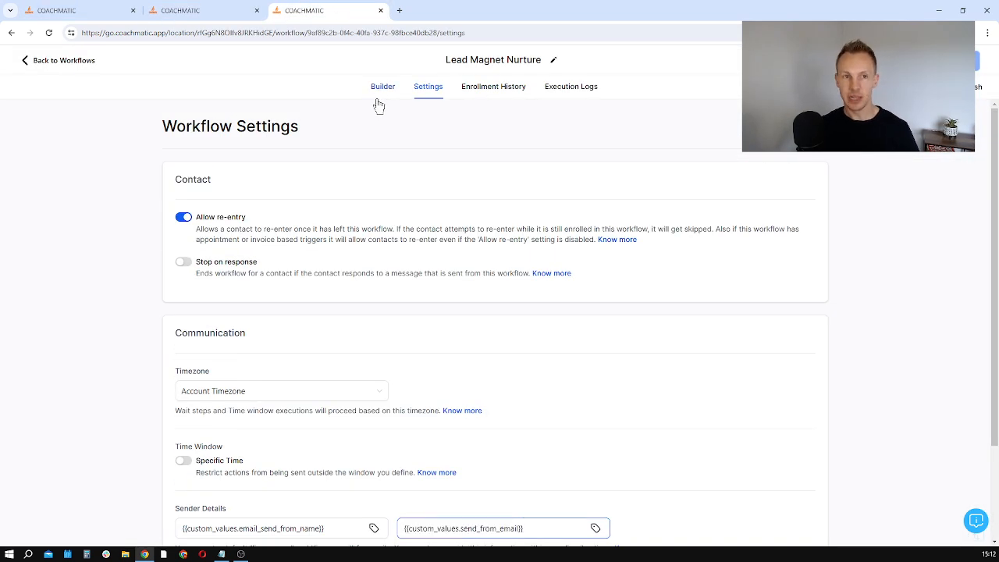
left_click(492, 322)
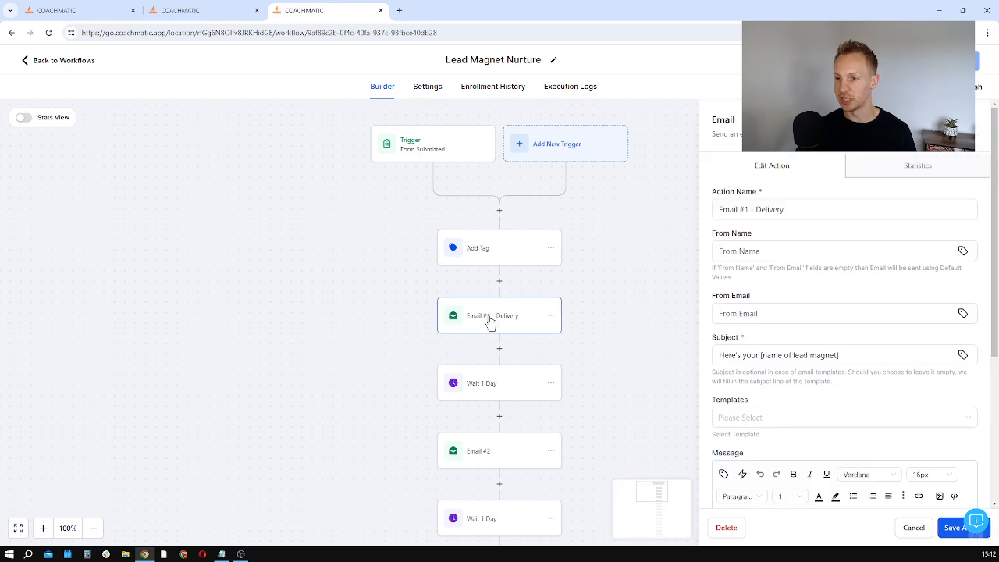
left_click(760, 312)
left_click(797, 252)
left_click(796, 313)
left_click(798, 253)
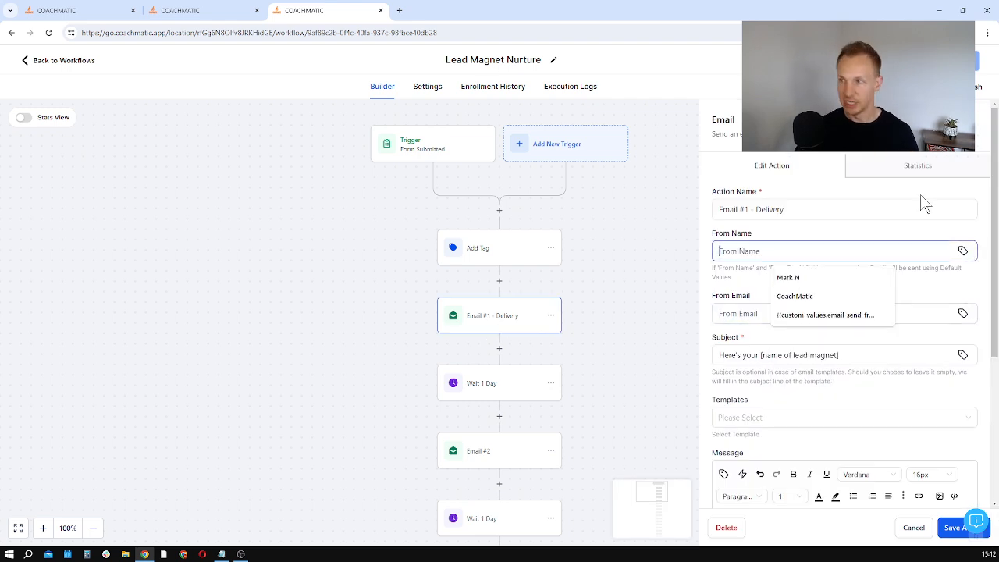
left_click(976, 123)
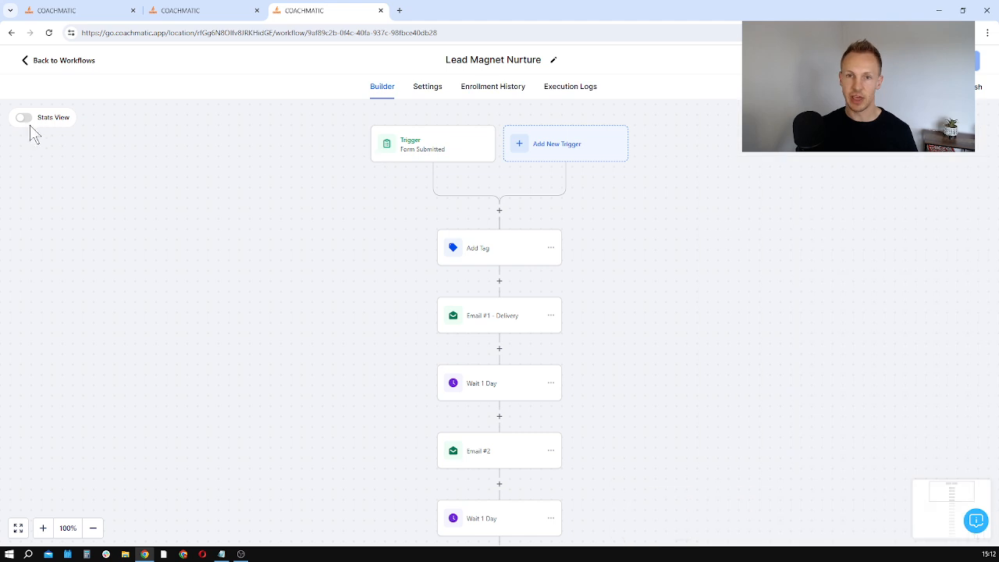
Step: Turn on Stats View for the workflow and examine the statistics categories beneath its email actions
left_click(25, 119)
scroll(492, 306, "down", 1)
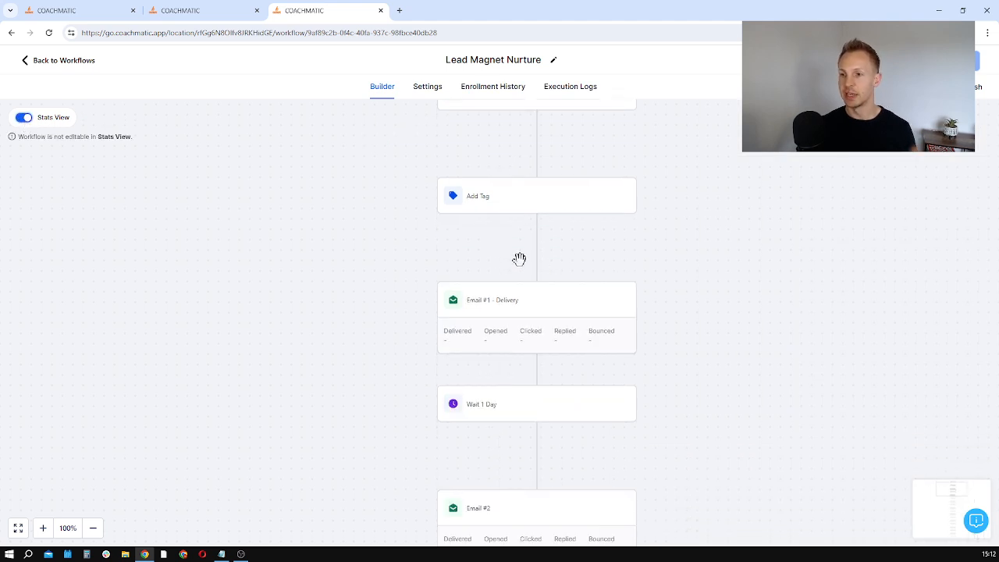
scroll(531, 312, "down", 1)
scroll(587, 313, "down", 2)
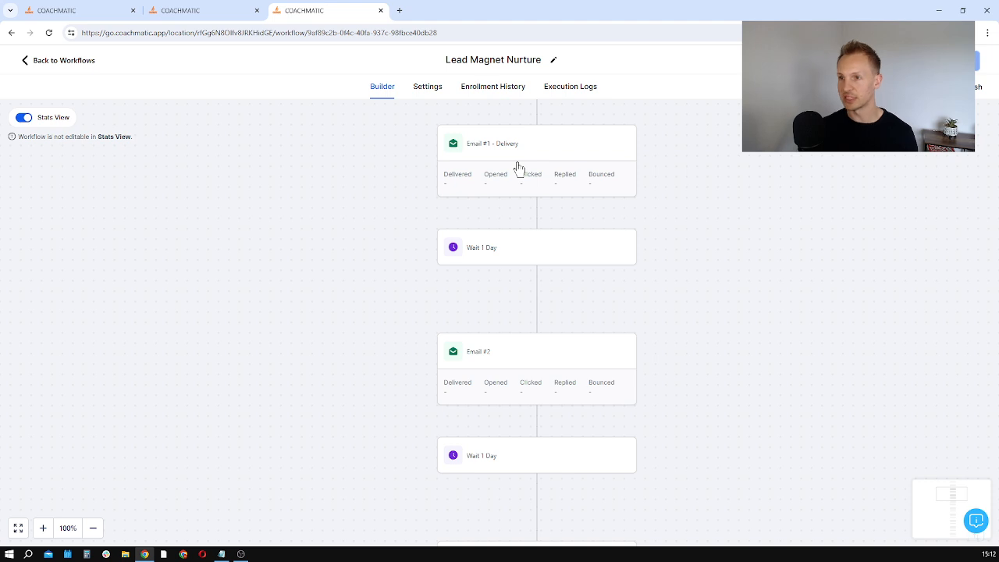
Step: Examine the statistics of Email #1 - Delivery, including the bounced details, and close them
left_click(546, 168)
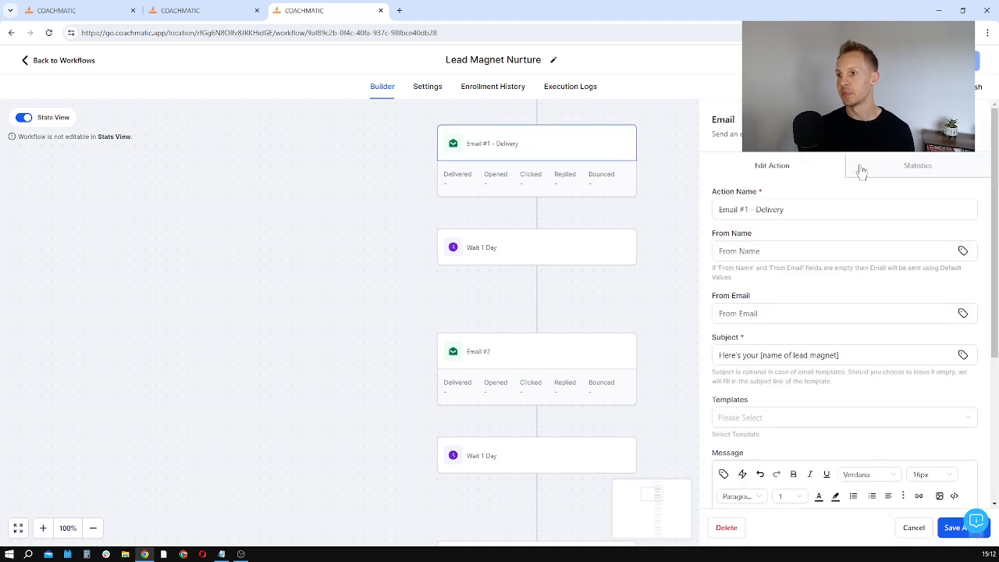
left_click(910, 168)
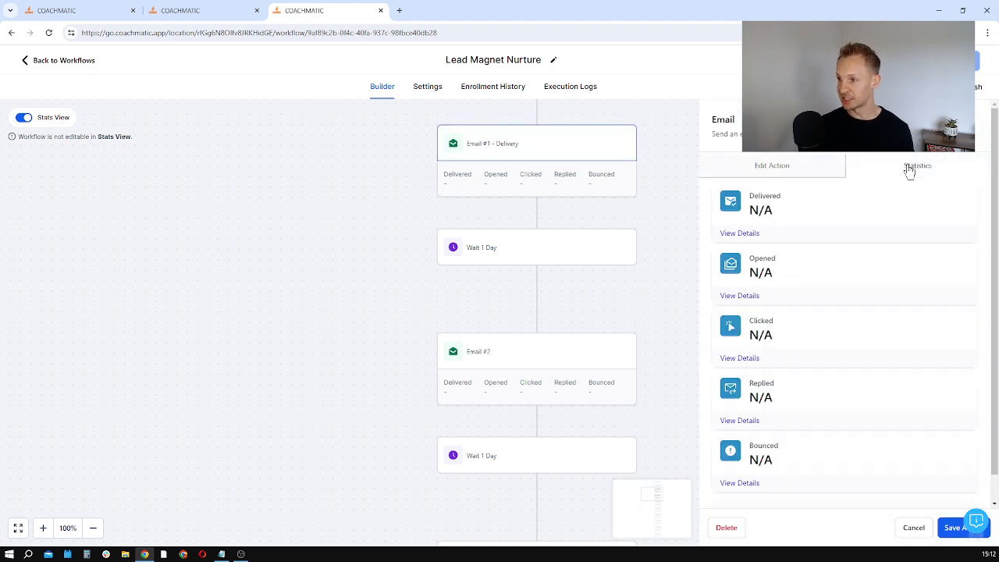
left_click(736, 484)
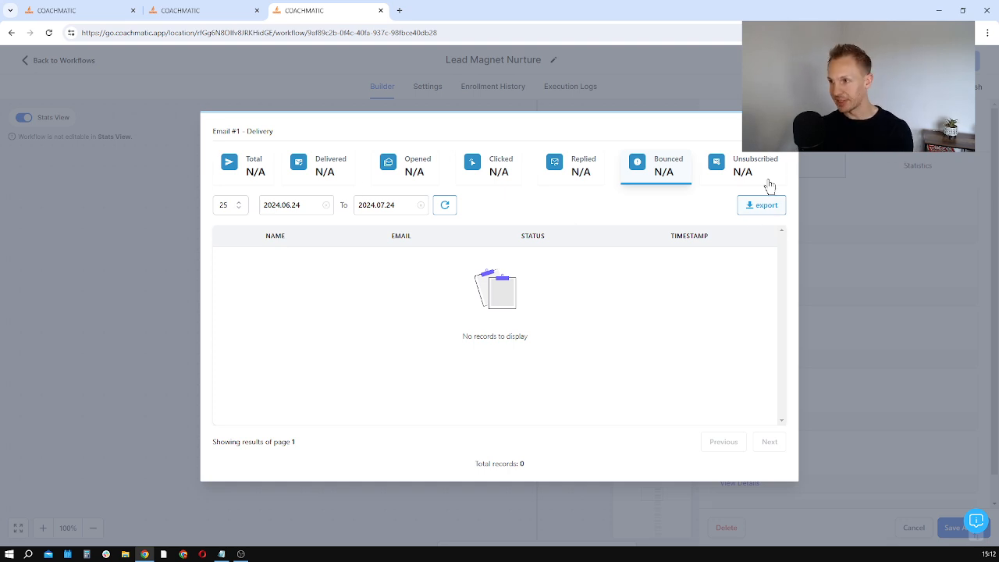
left_click(782, 132)
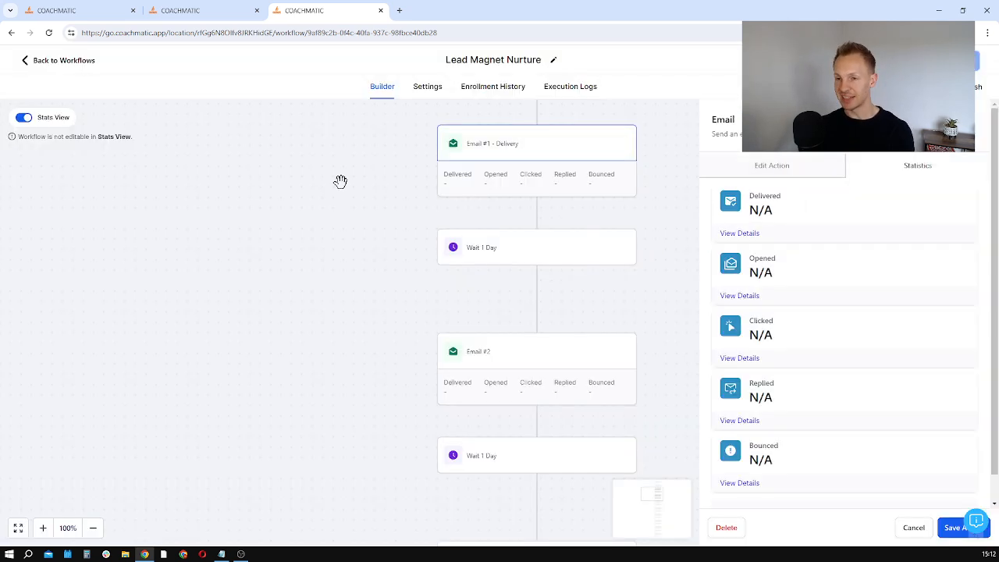
left_click(909, 527)
scroll(242, 265, "up", 1)
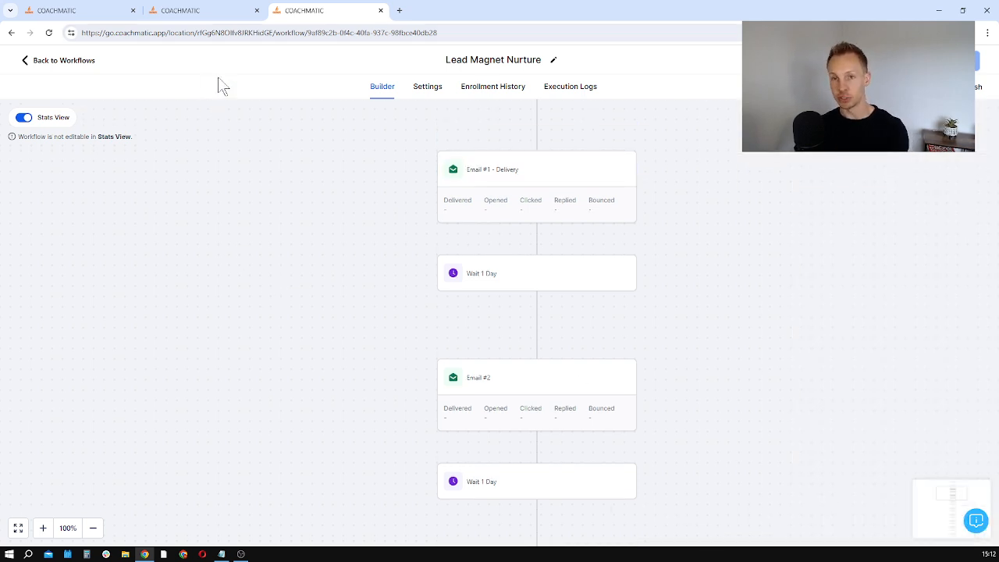
Step: Leave the workflow and examine the available funnel options on the VIP Funnels page
left_click(93, 63)
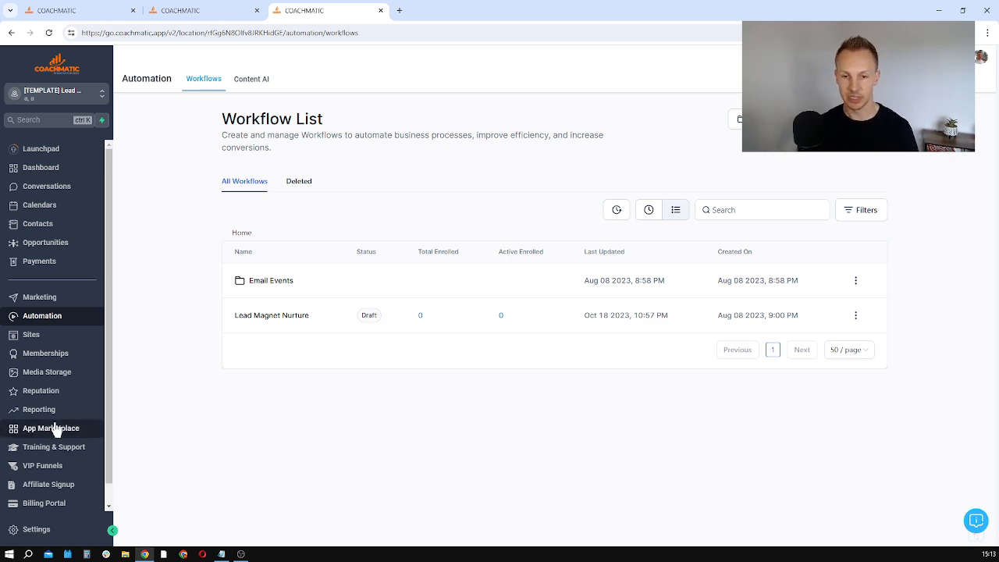
left_click(56, 467)
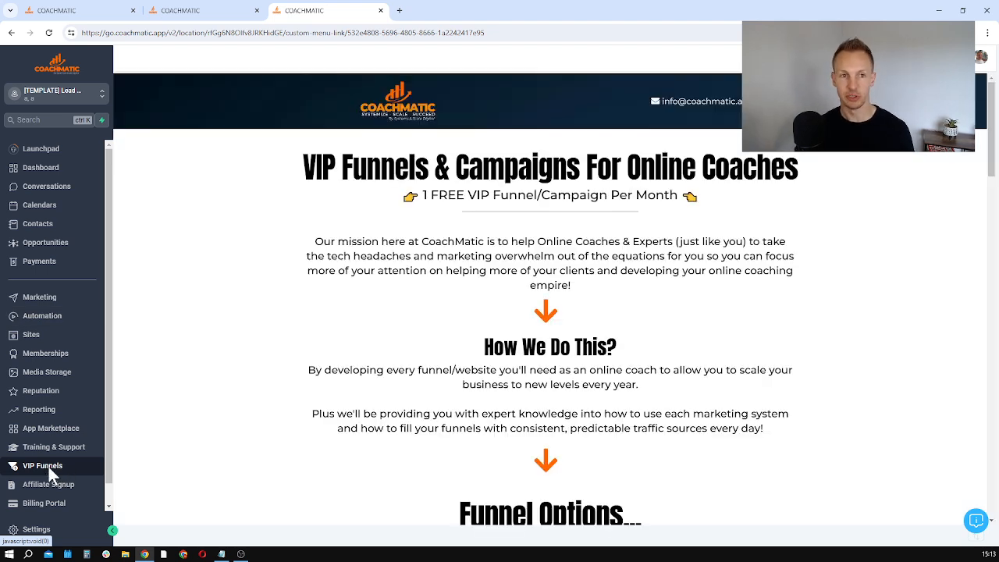
scroll(551, 345, "down", 4)
scroll(551, 312, "down", 1)
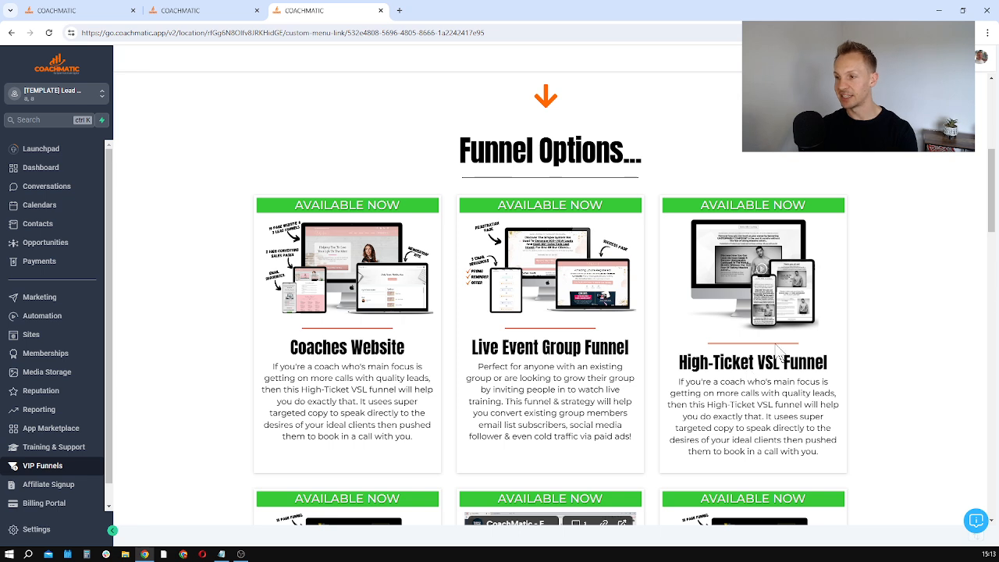
scroll(777, 352, "down", 3)
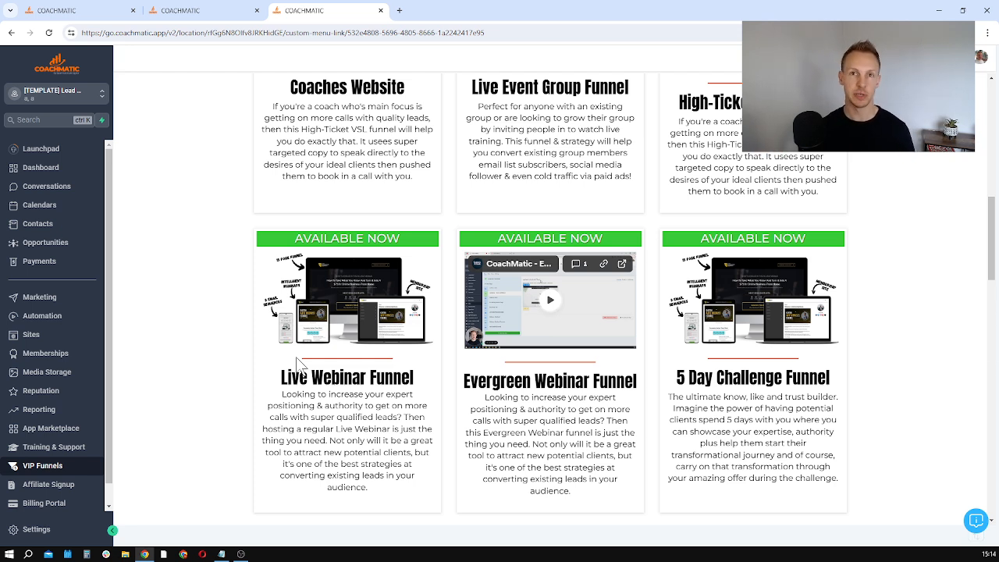
scroll(299, 363, "down", 5)
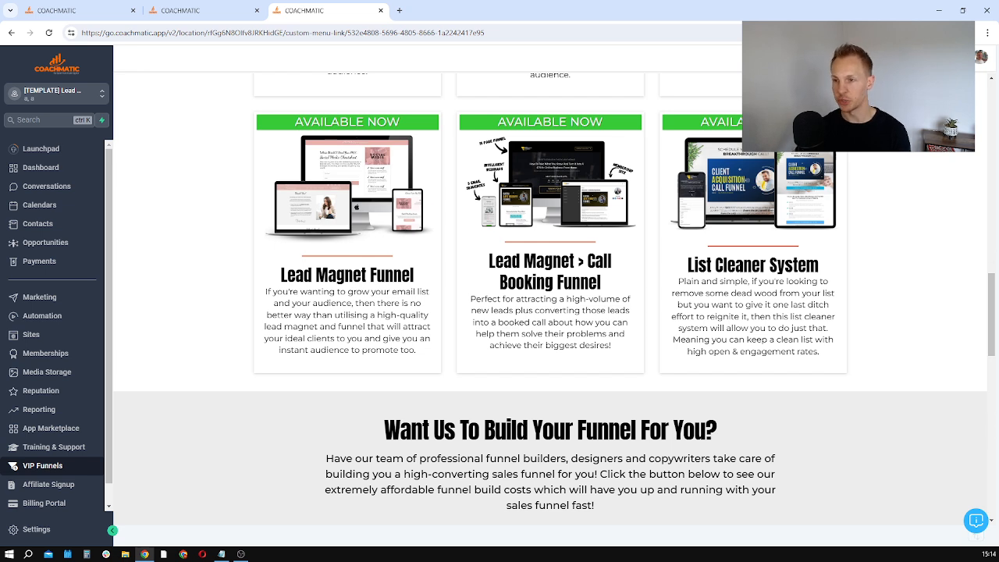
Step: Select Live Group Event Campaign as the campaign to import in the VIP Funnels request form
scroll(418, 312, "down", 7)
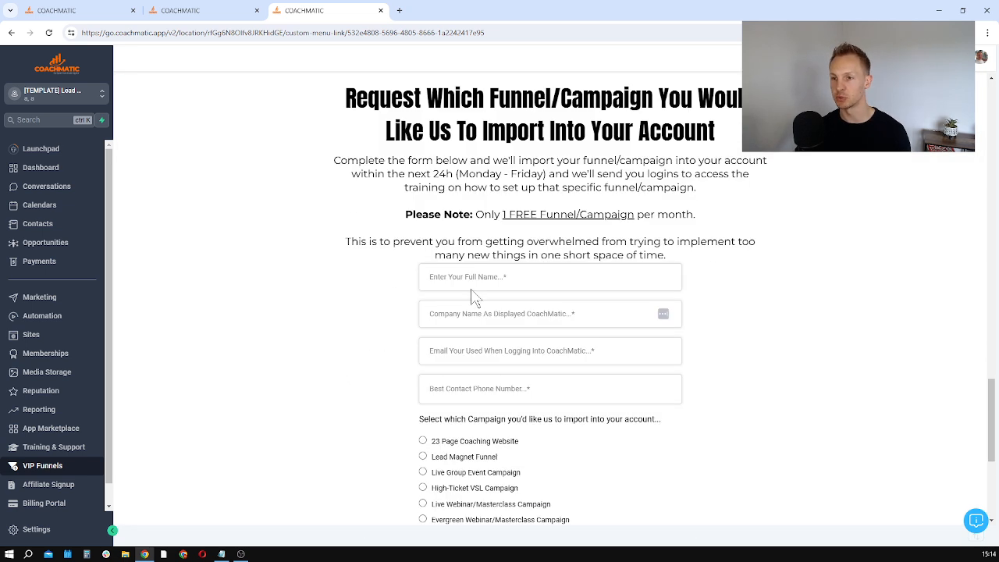
scroll(466, 252, "down", 2)
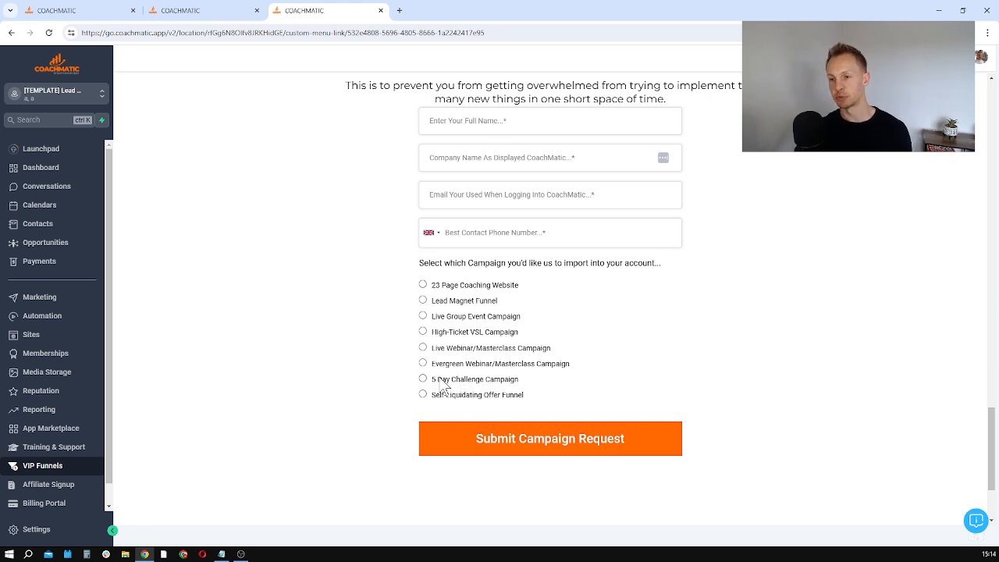
left_click(423, 333)
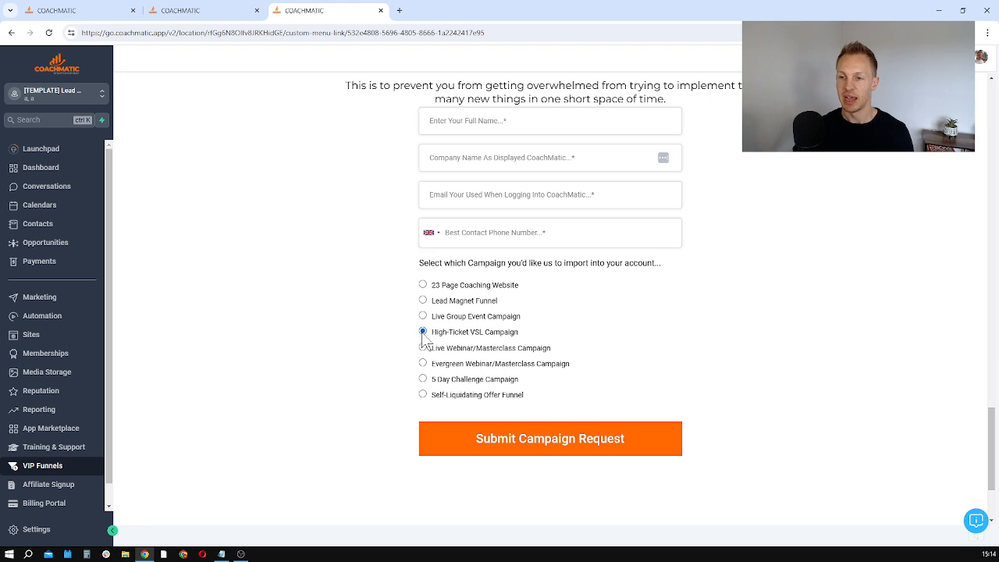
left_click(423, 317)
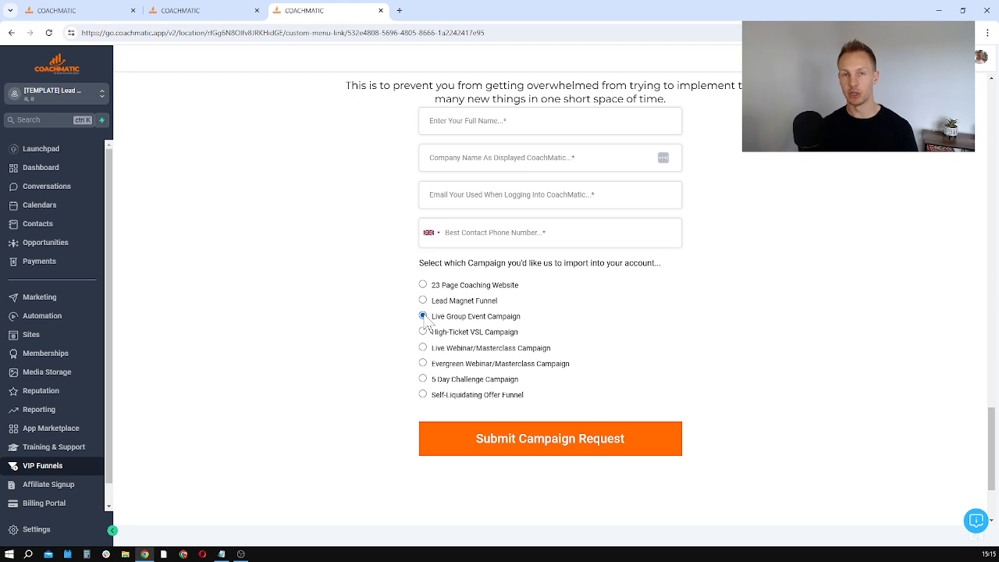
Step: Open the course products list in the Memberships area
left_click(51, 356)
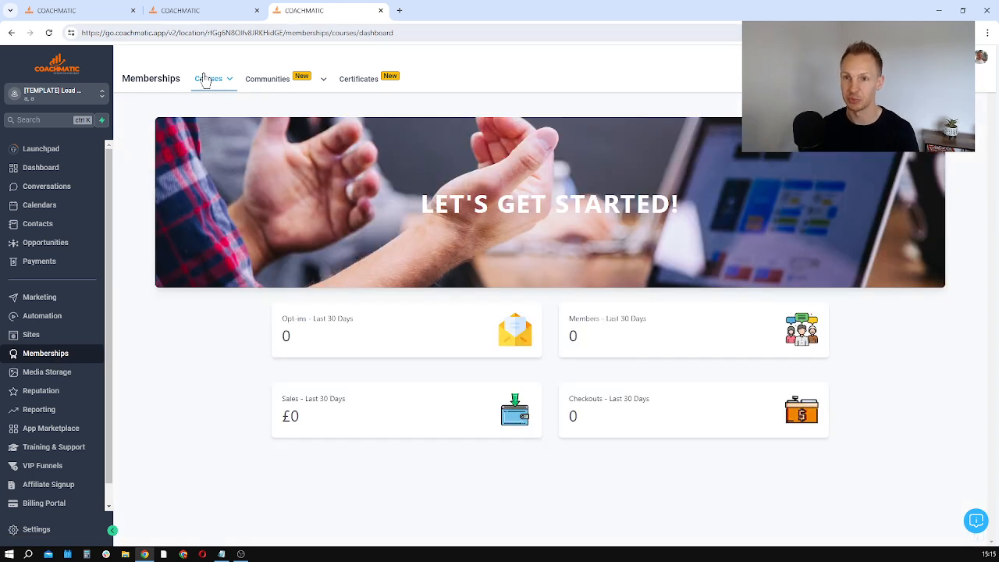
mouse_move(208, 78)
left_click(214, 125)
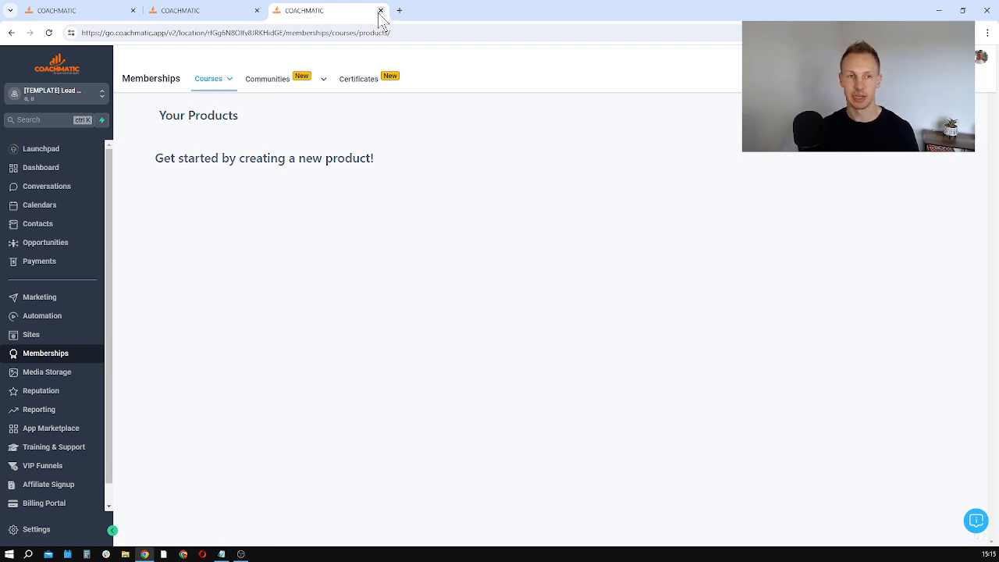
Step: Open the Training & Support page and examine its support options, live support calls and training topics
left_click(194, 11)
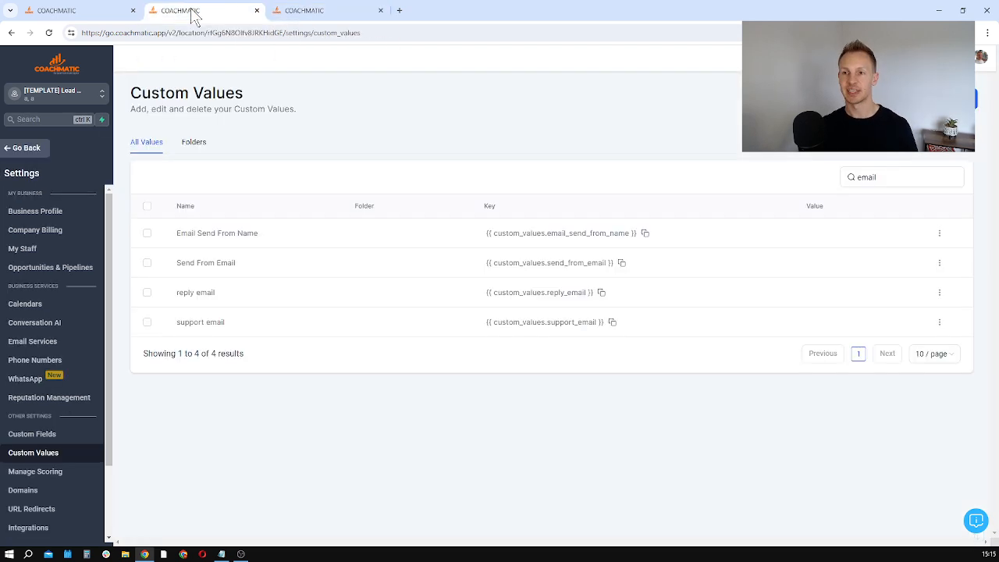
left_click(68, 10)
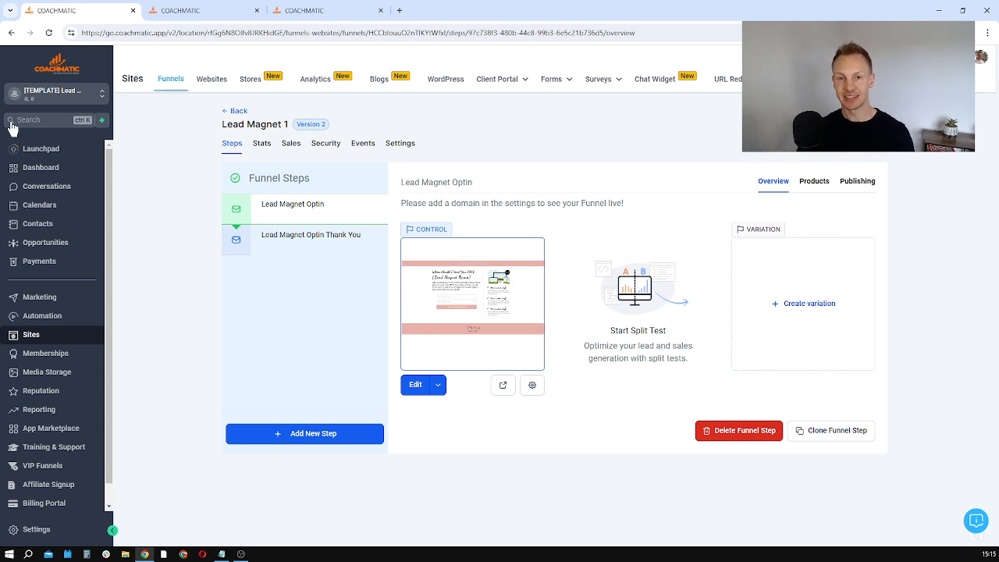
left_click(46, 457)
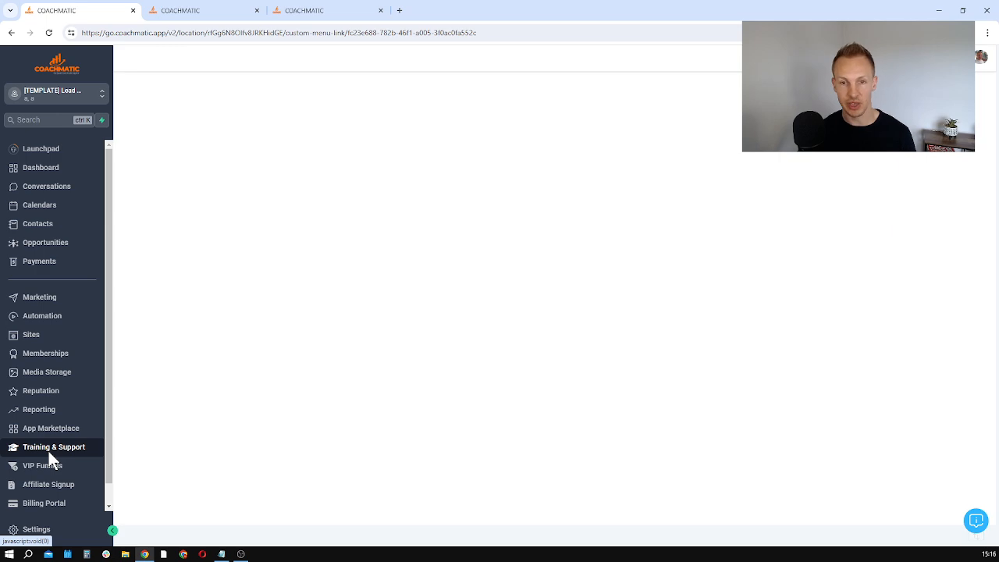
scroll(562, 325, "down", 3)
scroll(565, 326, "up", 3)
scroll(545, 382, "down", 6)
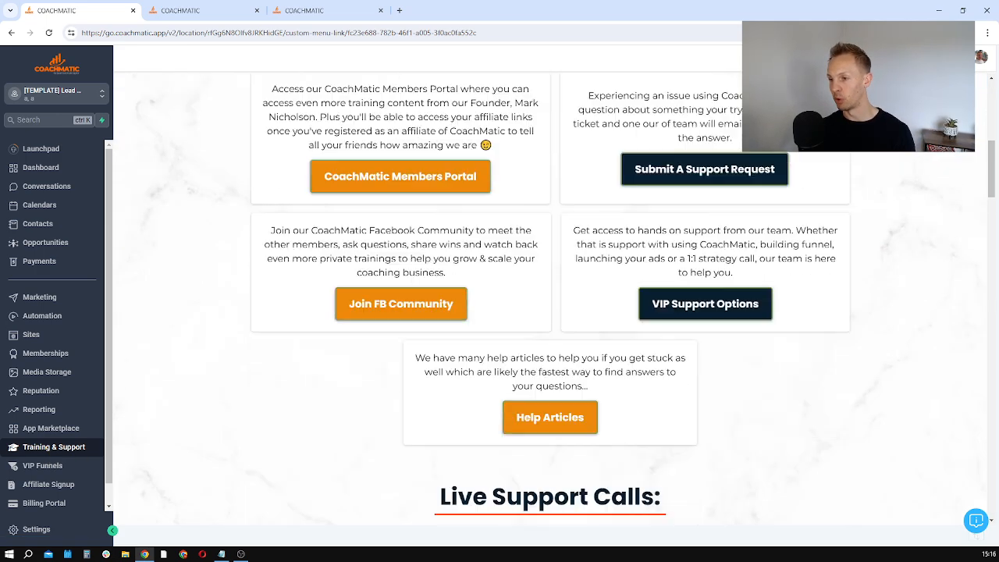
scroll(494, 196, "down", 2)
scroll(558, 252, "down", 3)
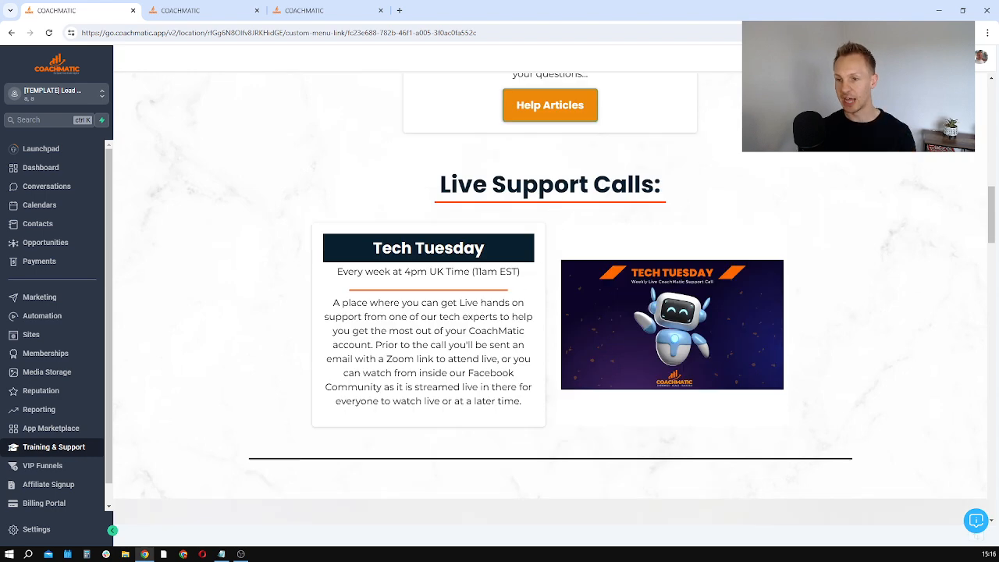
scroll(598, 324, "down", 15)
scroll(591, 322, "up", 5)
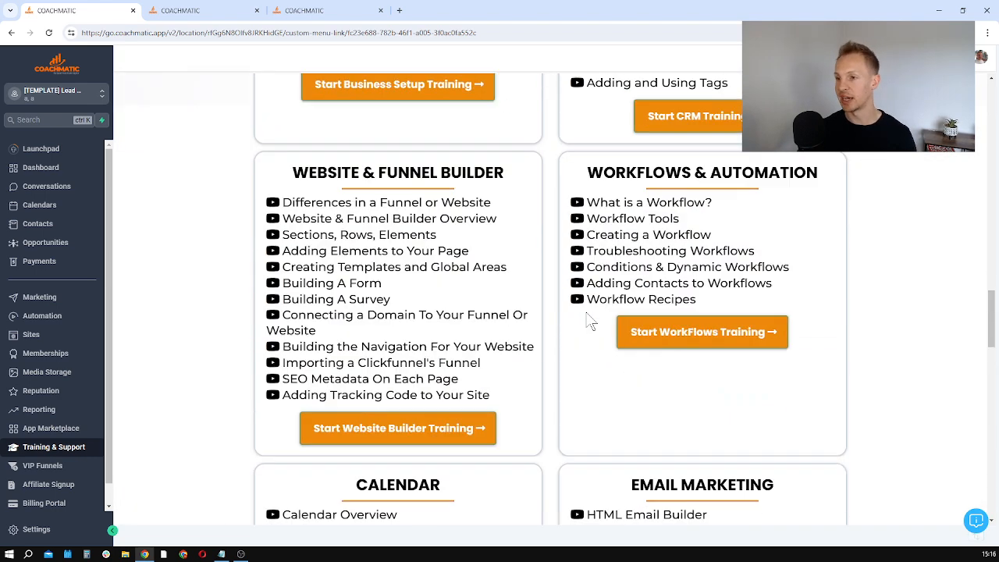
scroll(591, 321, "up", 20)
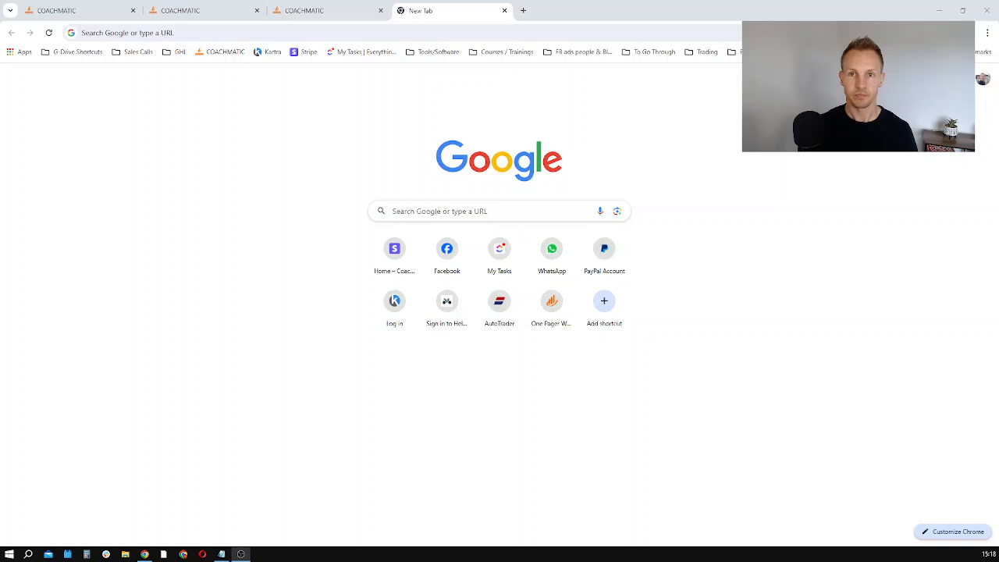
left_click(129, 33)
type("www.c")
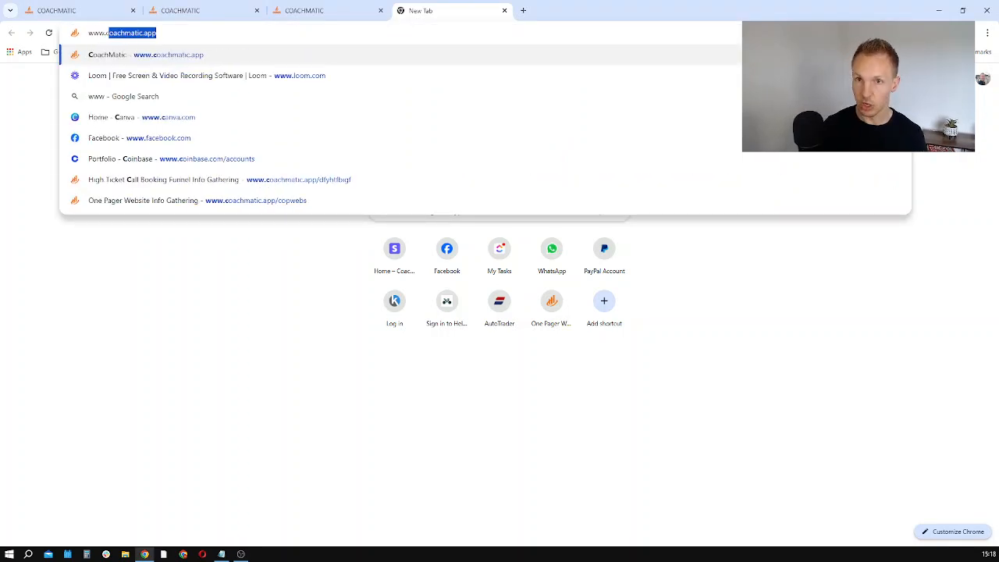
key("Return")
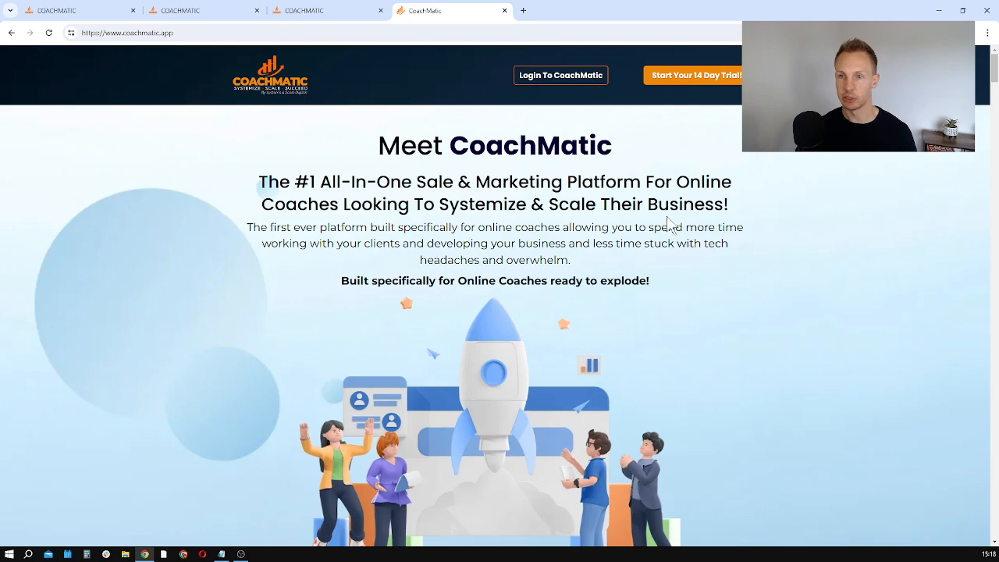
Step: Examine the CoachMatic sales page's introduction, business benefits and feature overview cards
scroll(670, 225, "down", 11)
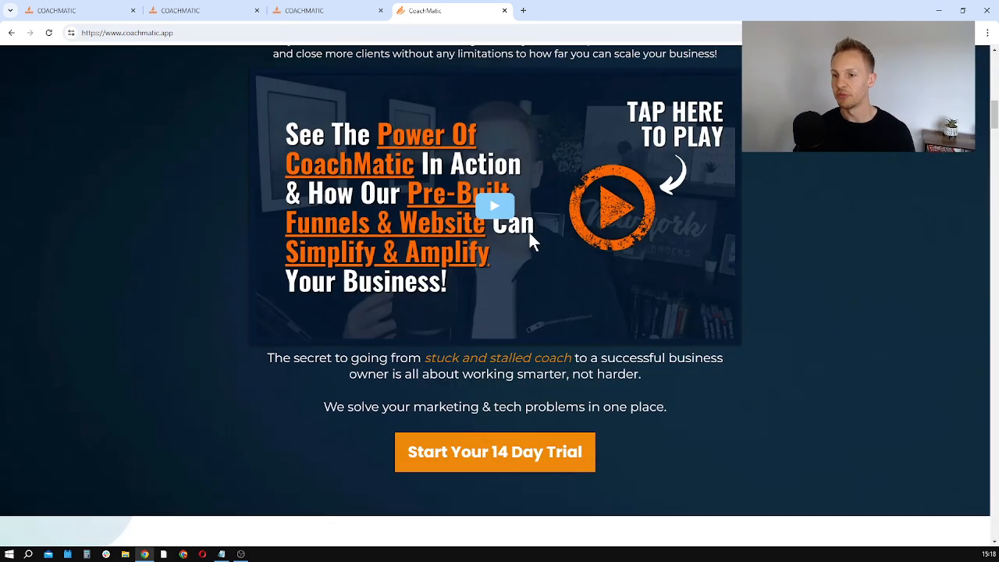
scroll(531, 241, "down", 3)
scroll(529, 235, "down", 12)
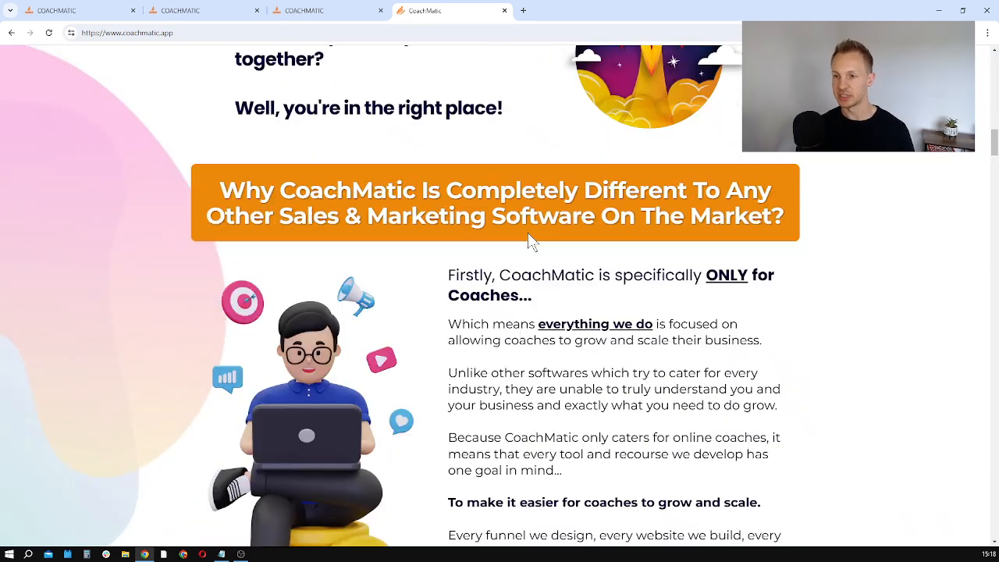
scroll(492, 309, "down", 17)
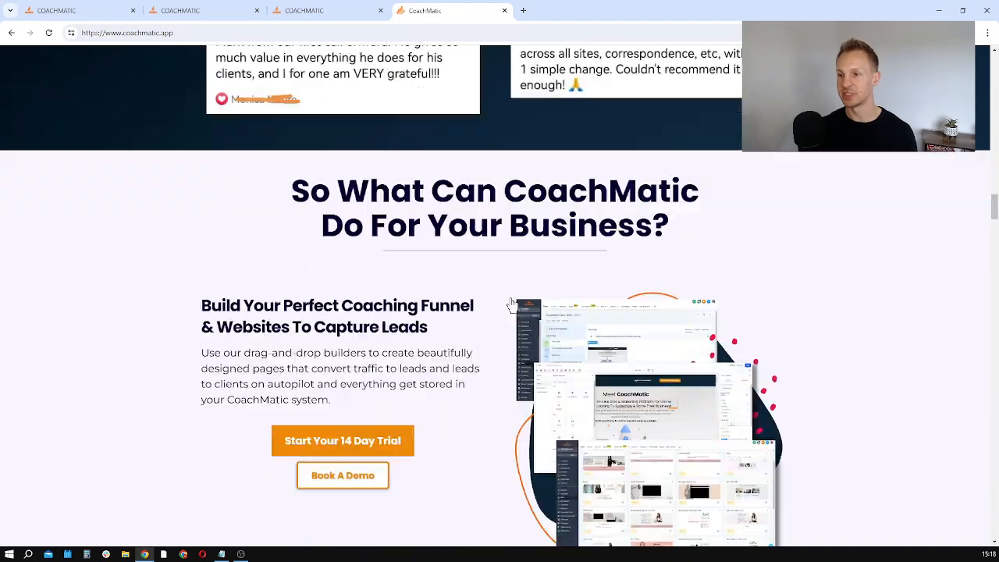
scroll(492, 275, "down", 20)
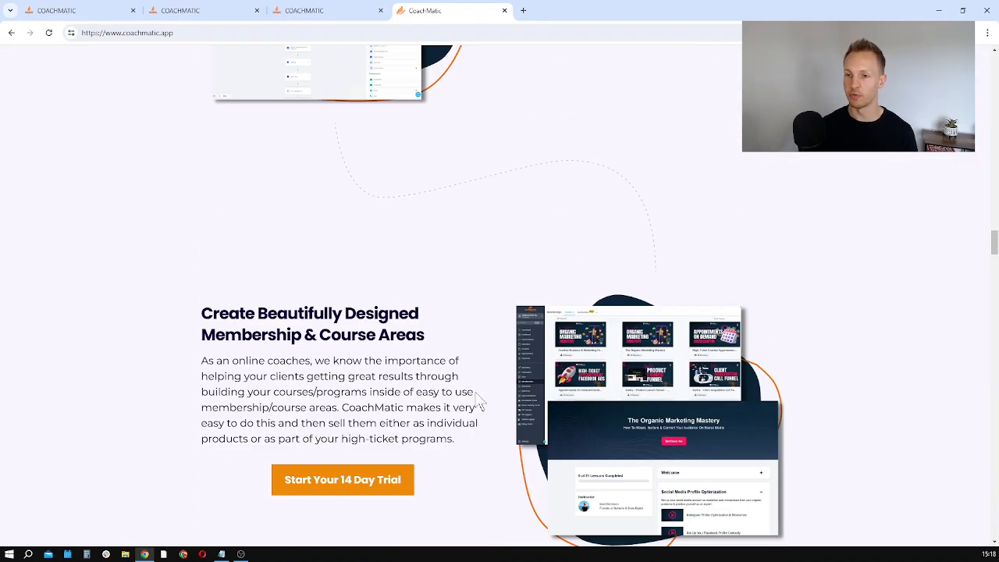
scroll(445, 327, "down", 10)
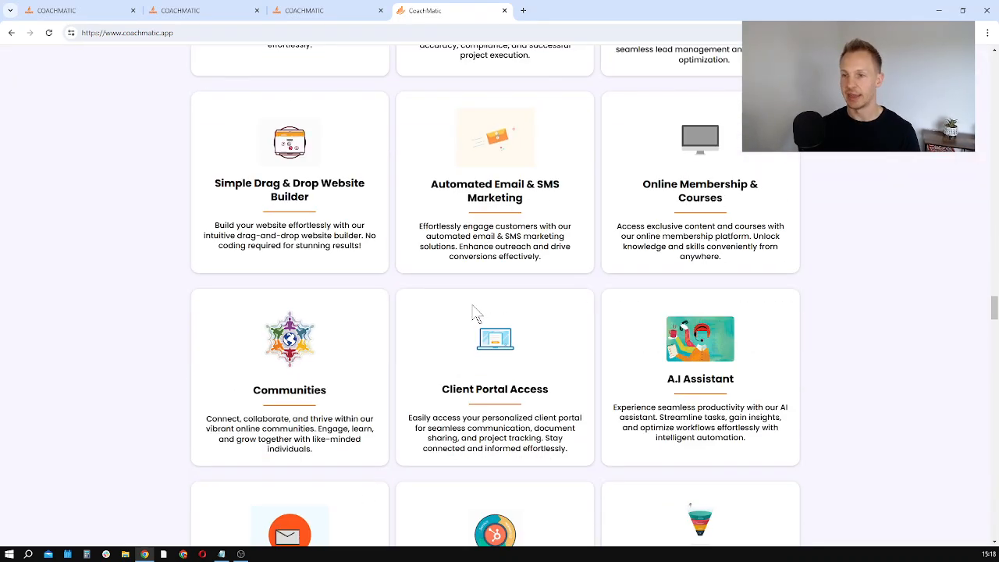
scroll(478, 313, "down", 12)
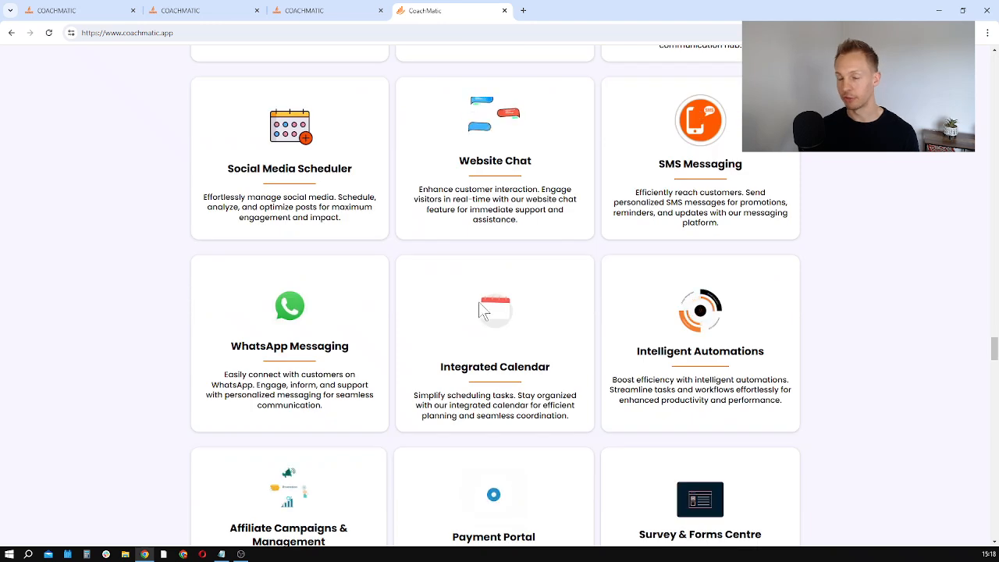
Step: Review the No-Limits Plan inclusions and highlight the Founding Members Price on the sales page
scroll(448, 243, "up", 1)
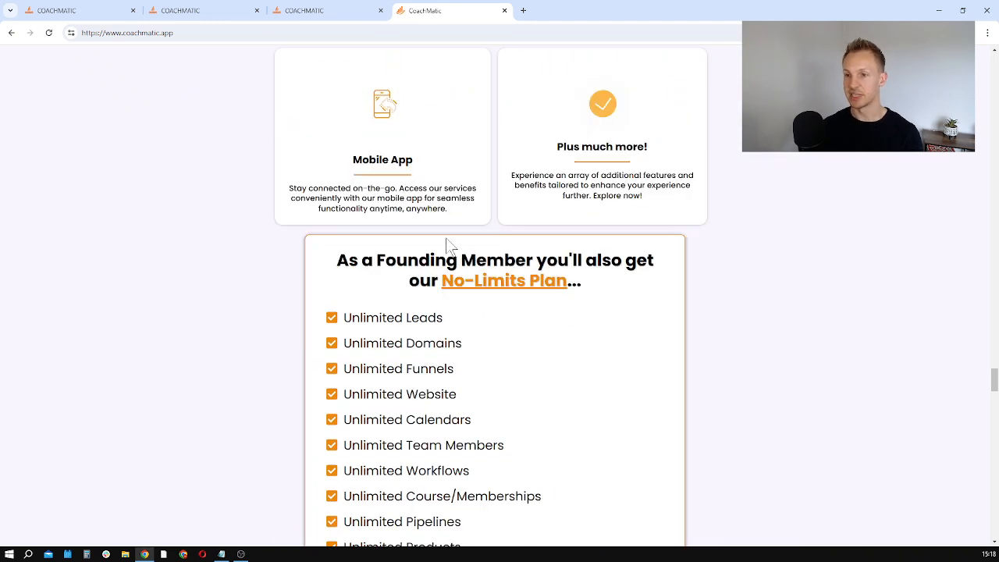
scroll(452, 257, "down", 2)
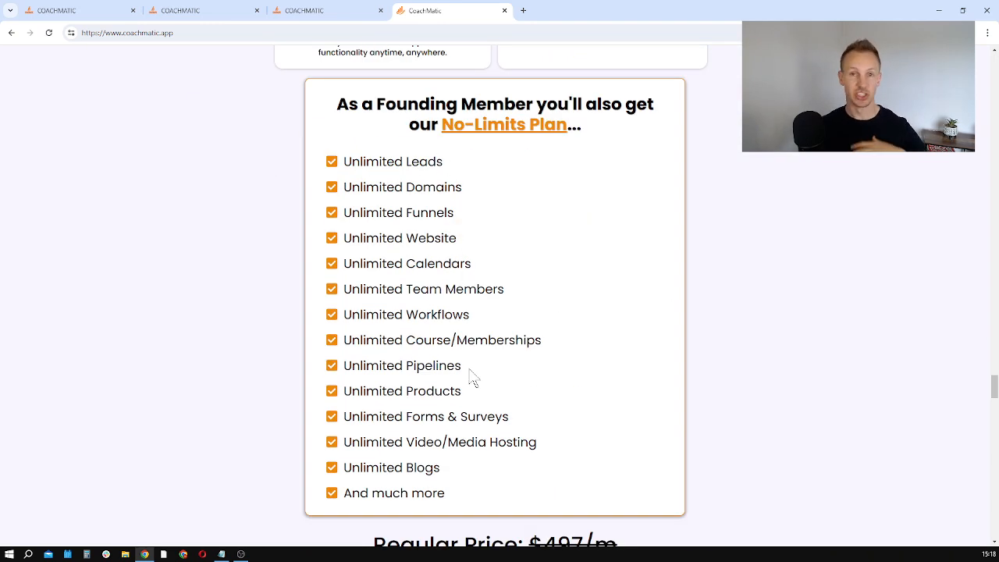
left_click_drag(463, 188, 413, 163)
left_click_drag(454, 213, 449, 281)
scroll(487, 322, "down", 5)
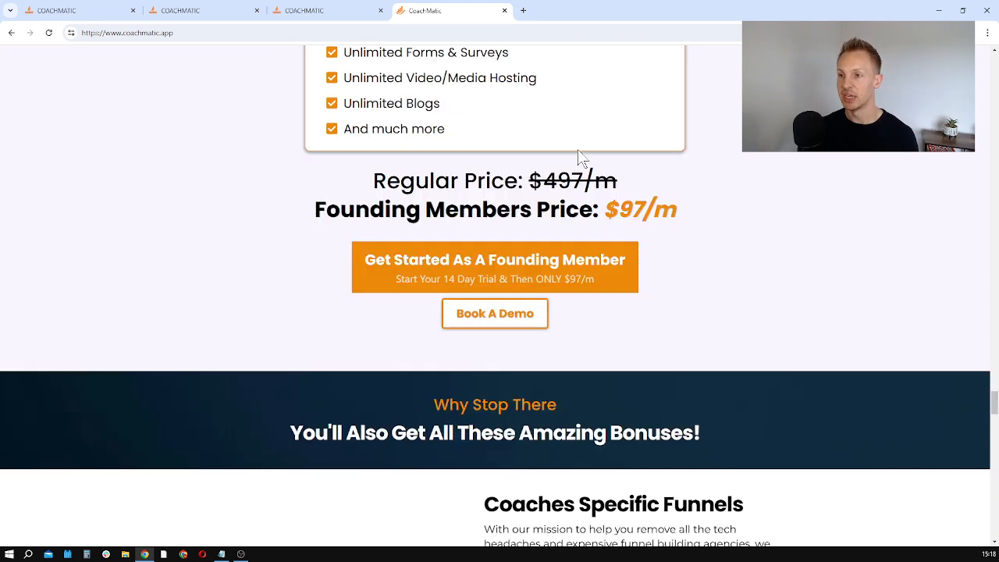
left_click_drag(698, 205, 602, 210)
left_click(770, 248)
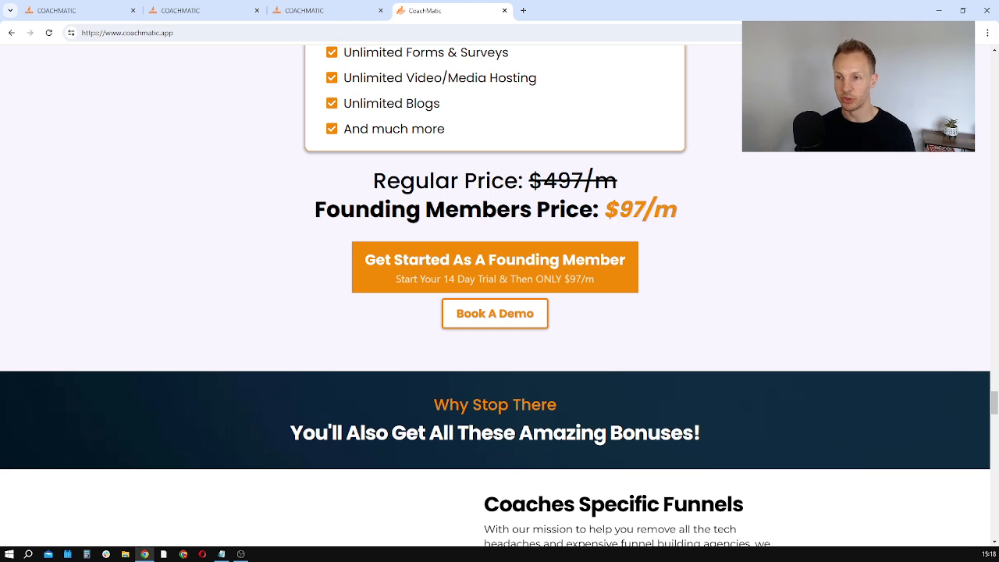
Step: Examine the founding member bonuses, from Coaches Specific Funnels and Ultimate Coaching Website to Live Weekly Q&A Calls
scroll(479, 281, "down", 5)
left_click_drag(598, 377, 510, 249)
left_click(562, 236)
scroll(560, 236, "down", 4)
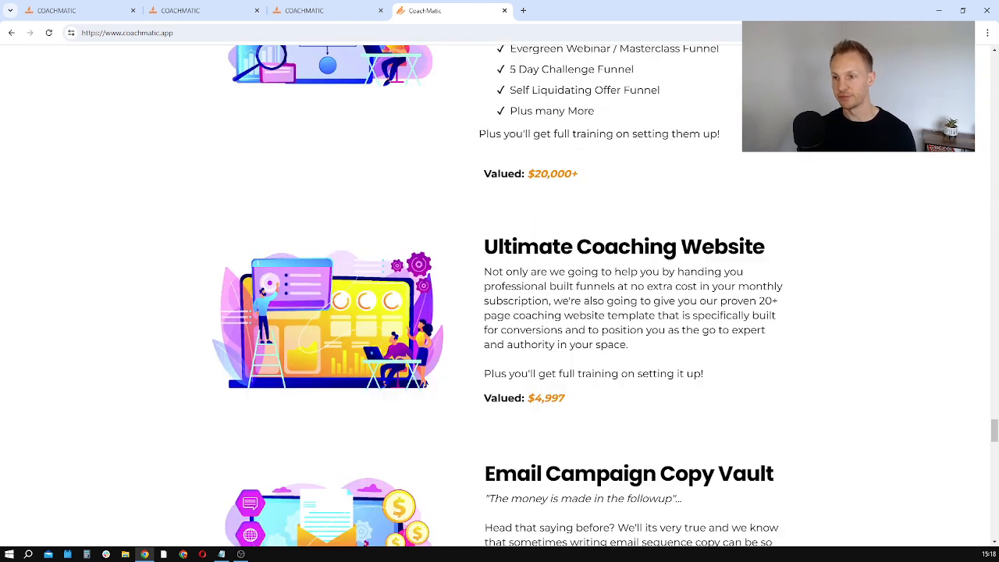
left_click_drag(592, 195, 703, 195)
left_click(703, 200)
scroll(702, 203, "down", 5)
scroll(635, 258, "down", 5)
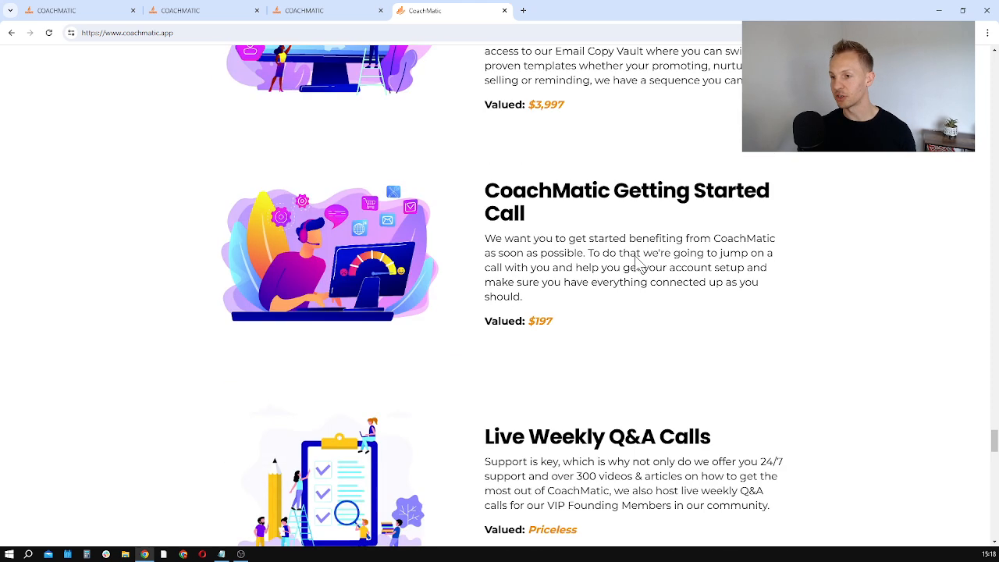
scroll(598, 201, "down", 4)
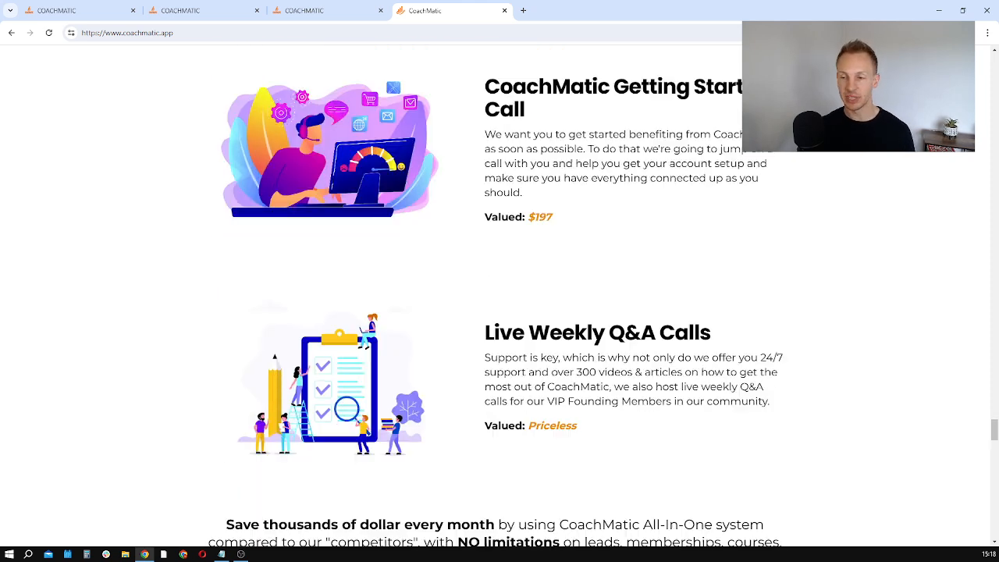
Step: Review the client testimonials and the closing offer summary, and return to the start of the sales page
scroll(598, 202, "down", 20)
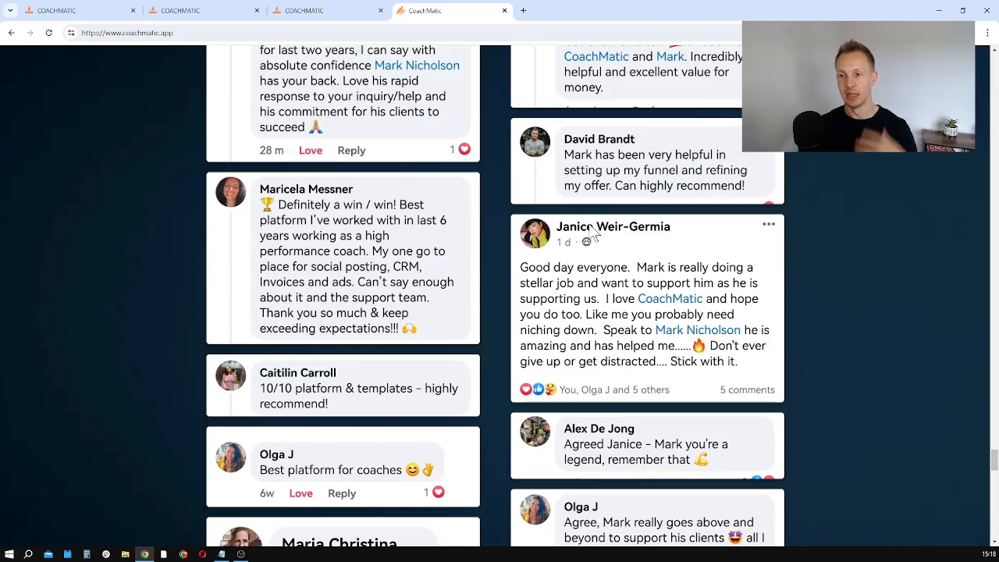
scroll(567, 242, "down", 7)
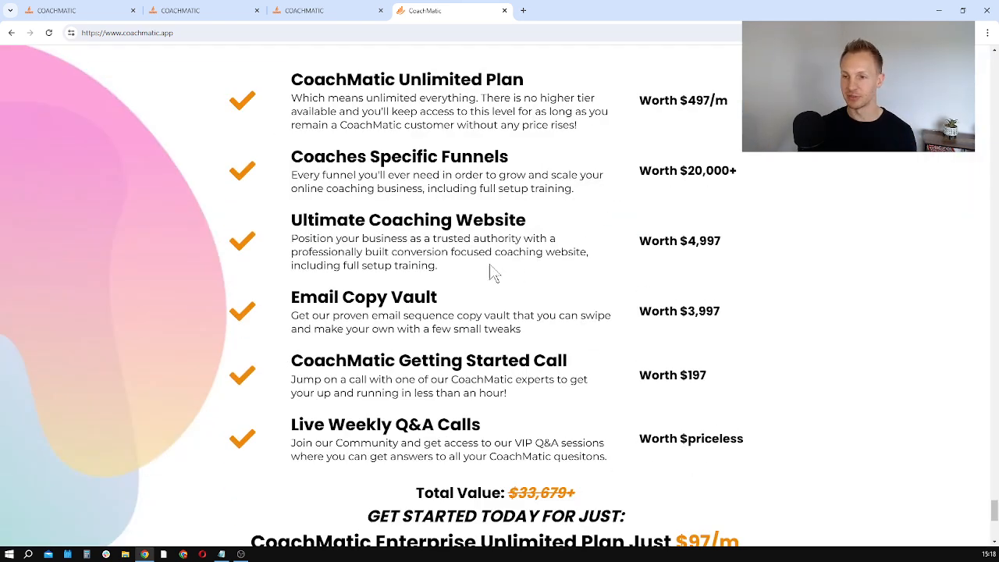
scroll(491, 272, "down", 7)
scroll(515, 288, "up", 1)
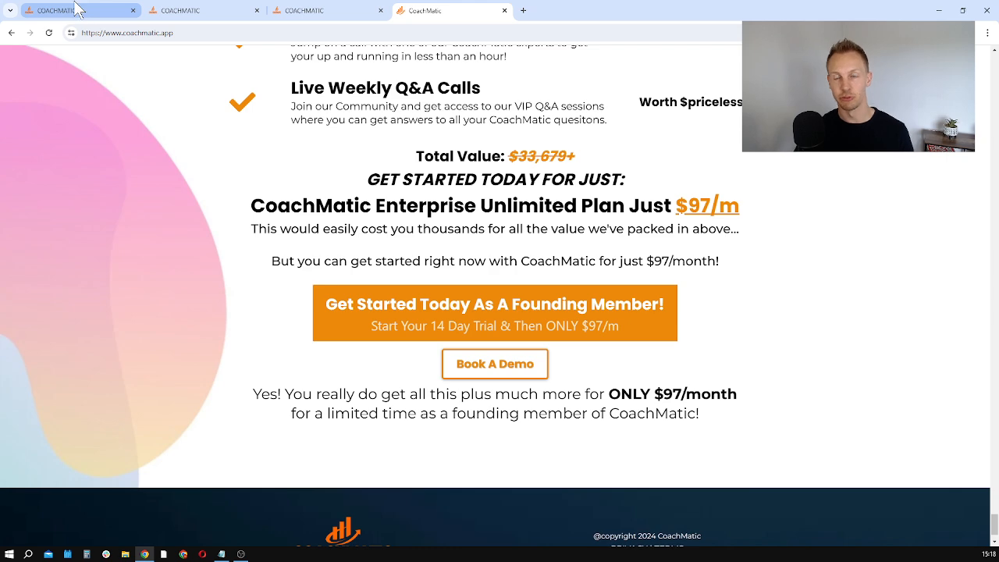
mouse_move(76, 8)
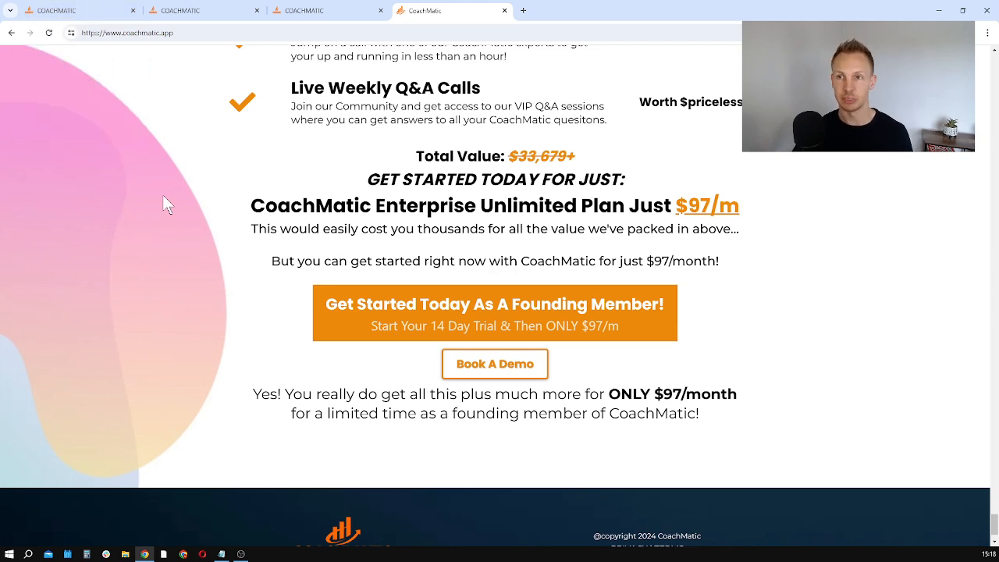
scroll(169, 356, "up", 20)
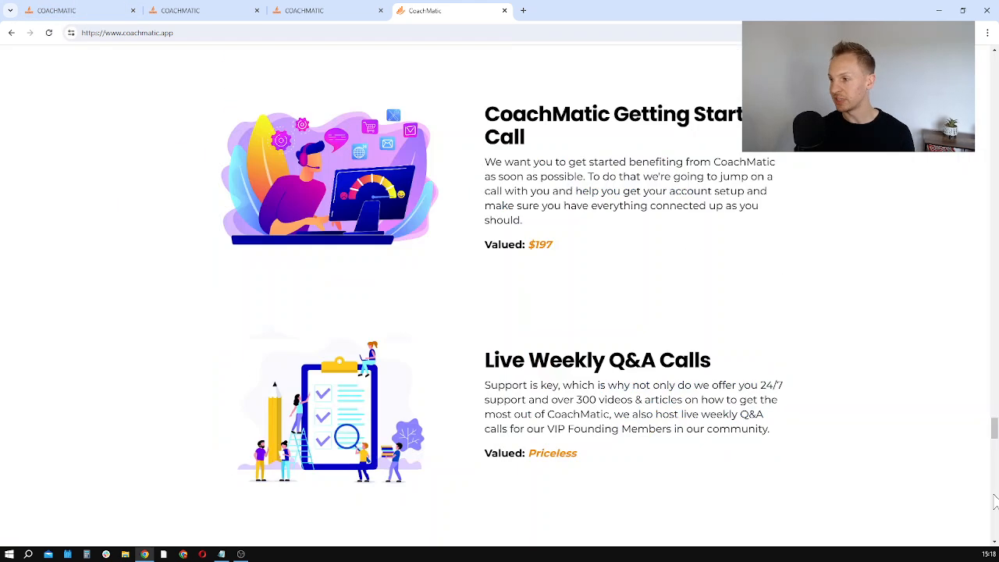
left_click_drag(992, 430, 977, 55)
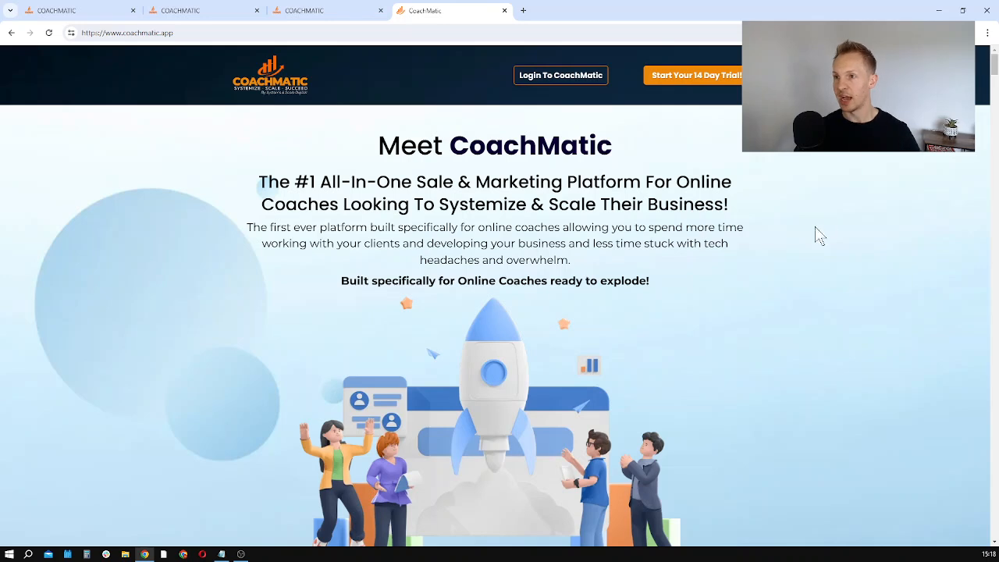